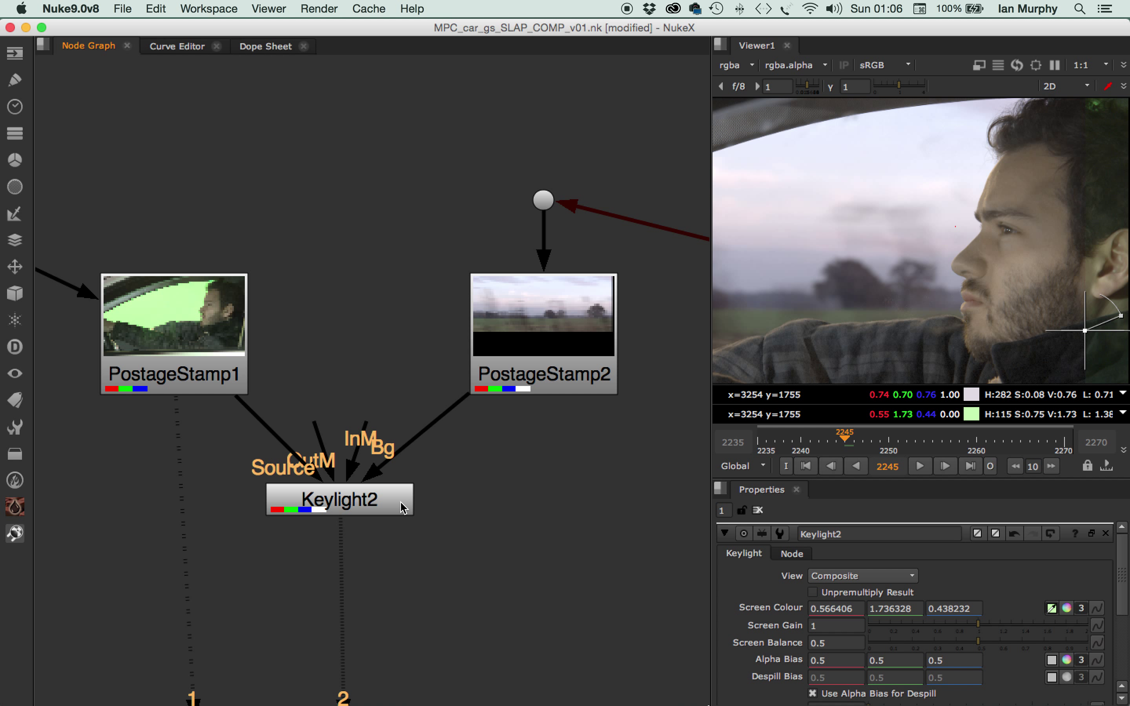
- Compare the Keylight2 composite with the original green screen plate around the man's face and shoulder using the viewer wipe
click(350, 513)
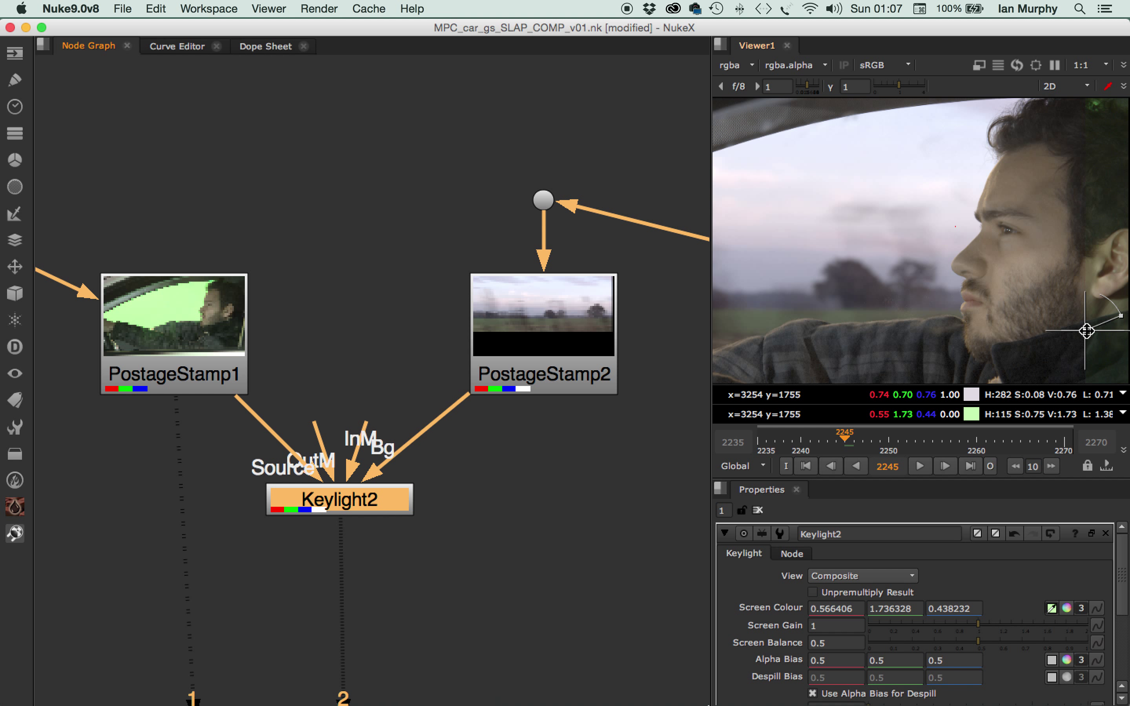
drag(1086, 331, 1040, 332)
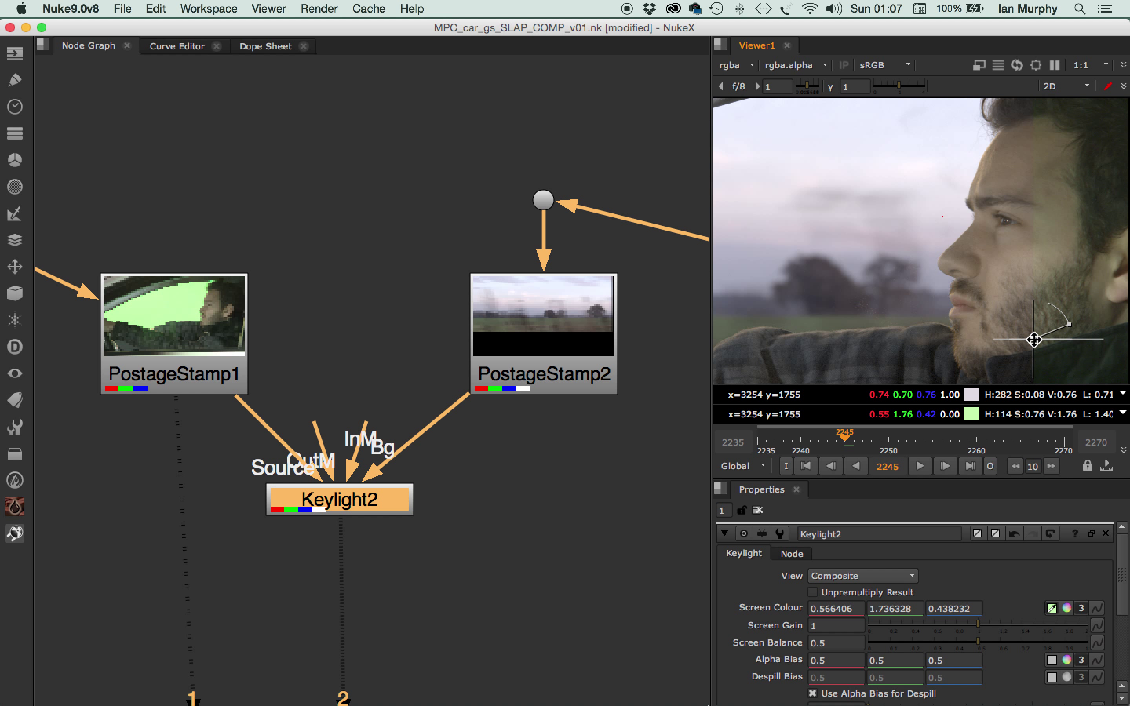
drag(1034, 339, 882, 343)
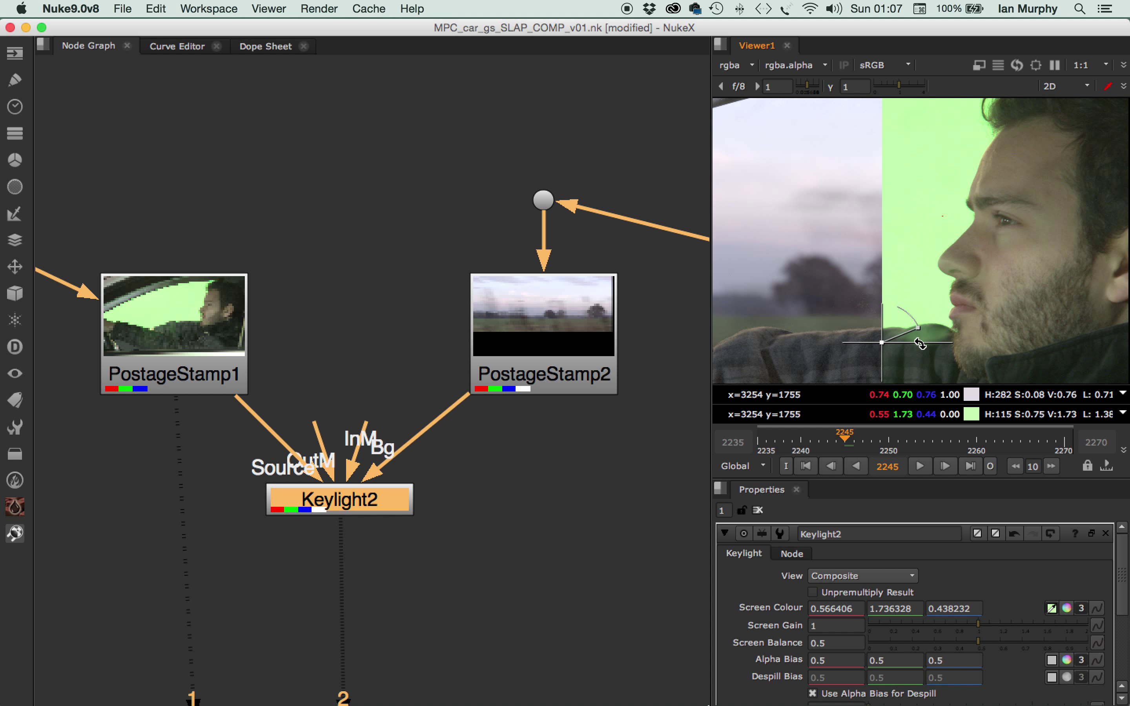
scroll(923, 340, up, 3)
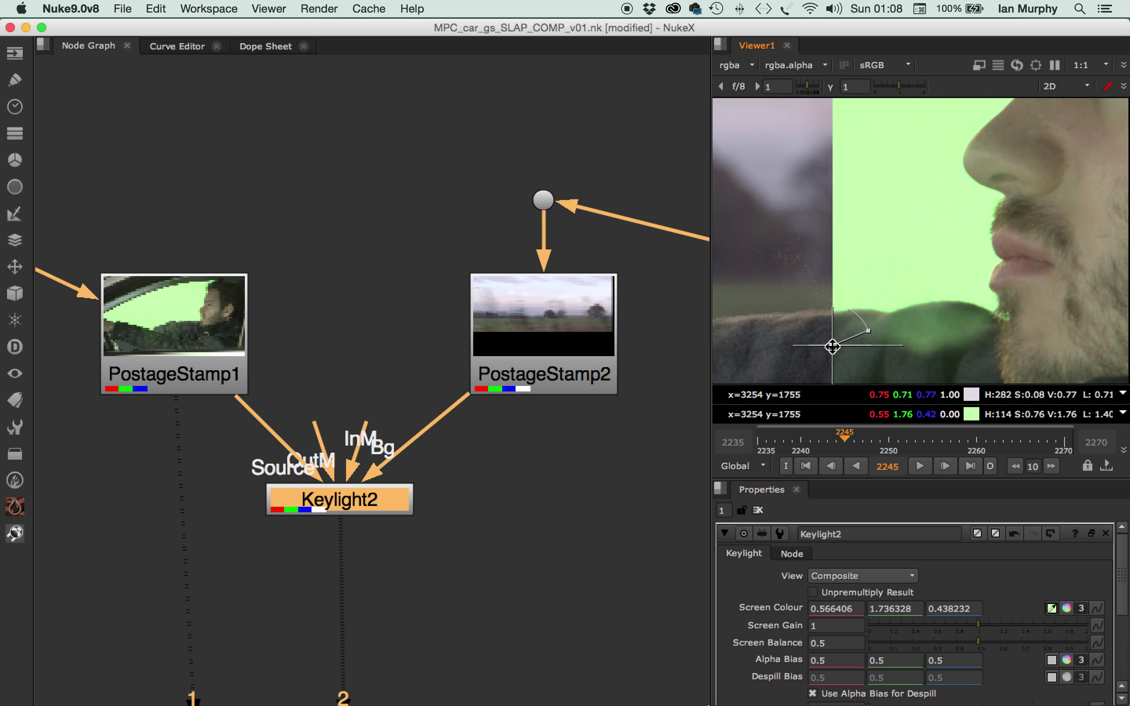
drag(832, 345, 934, 348)
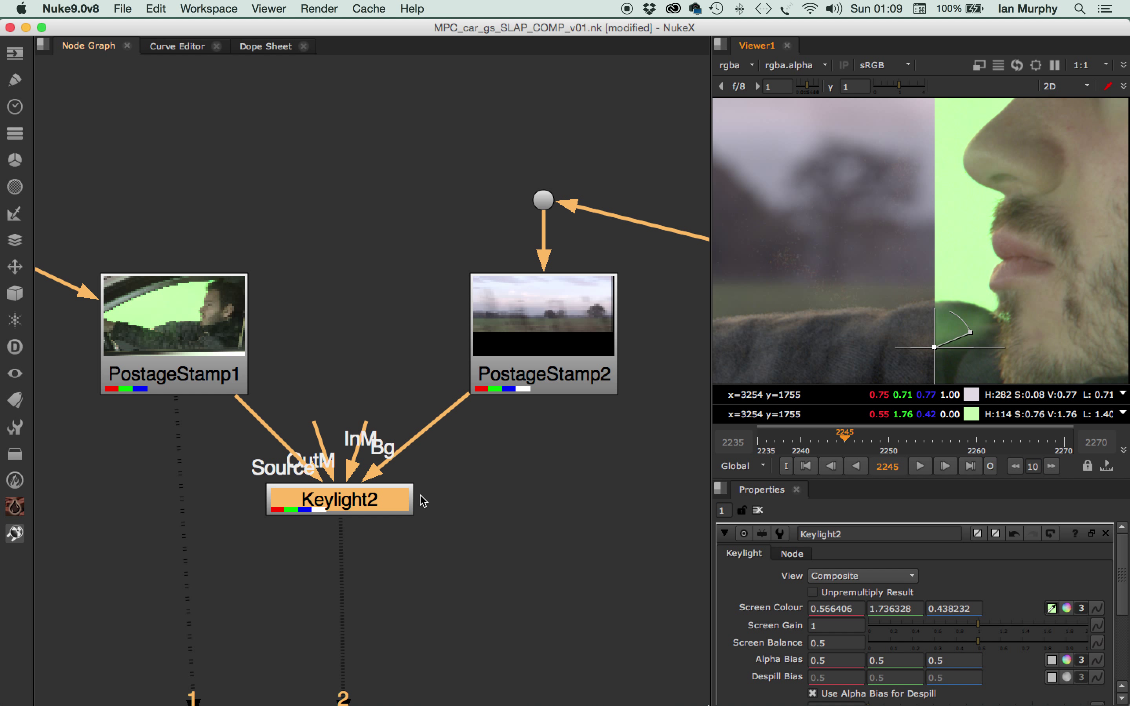
- Delete the Keylight2 node, both PostageStamp nodes and the leftover dot above PostageStamp2
click(365, 515)
key(Delete)
click(476, 373)
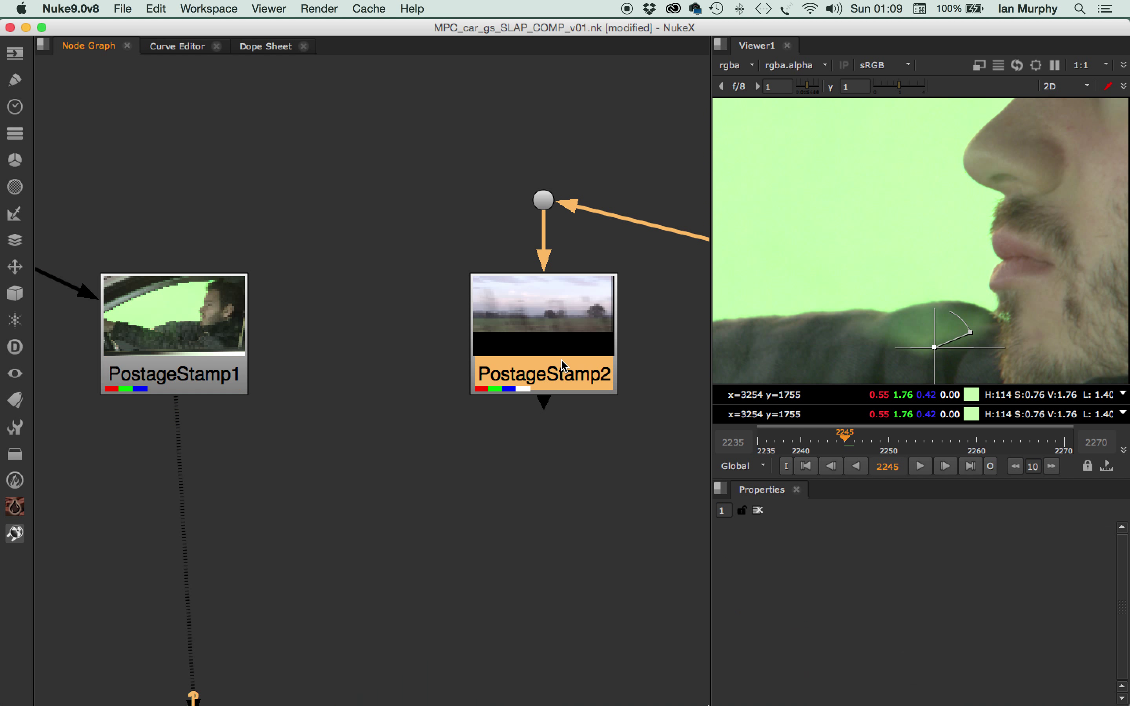
key(Delete)
click(221, 373)
key(Delete)
scroll(247, 388, up, 2)
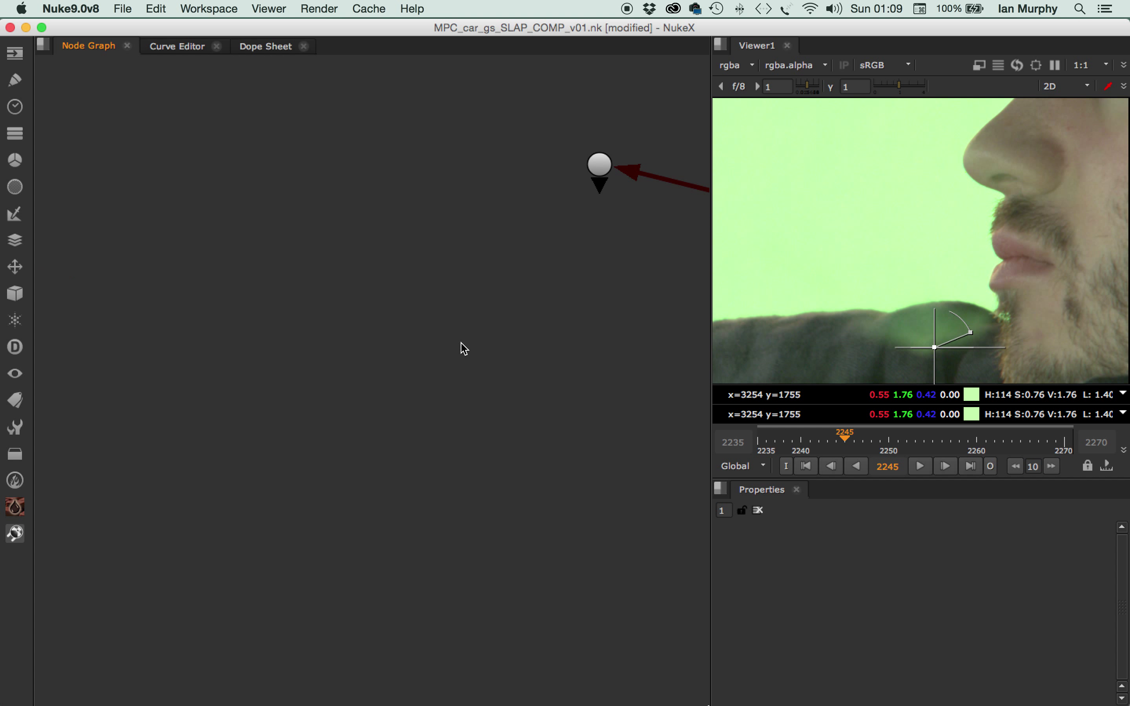
click(602, 166)
key(Delete)
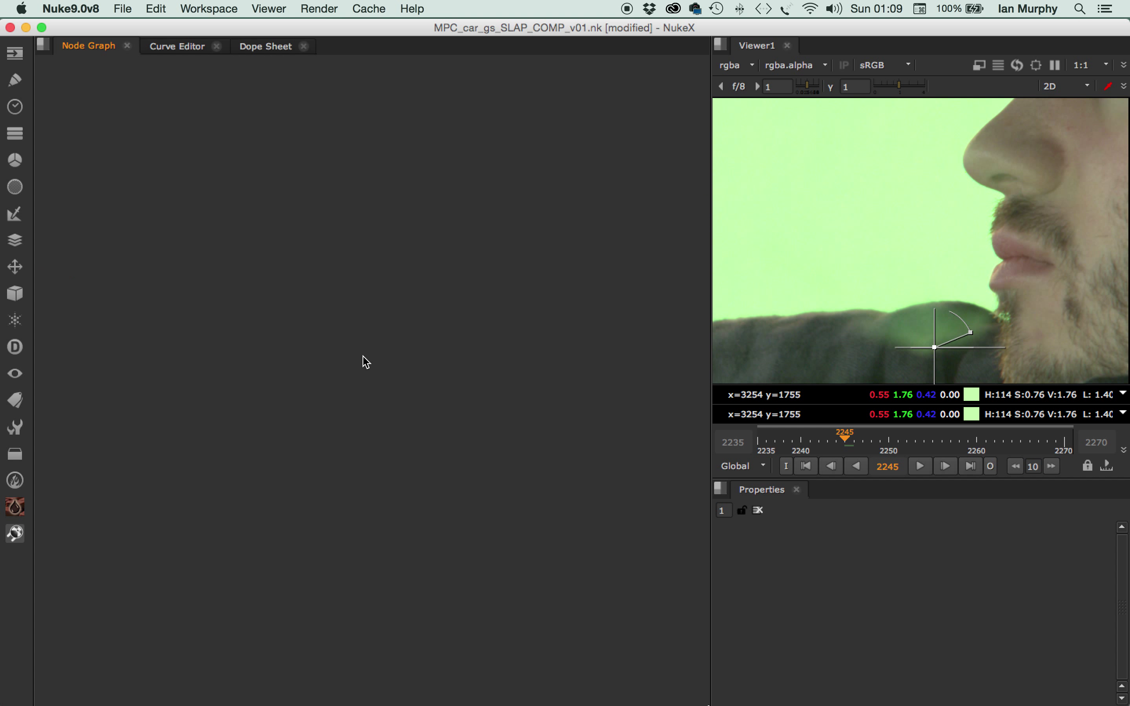
- Reposition the explanatory sticky note in the Edge Despill backdrop so it sits clear below the title
scroll(364, 353, down, 5)
scroll(368, 351, down, 3)
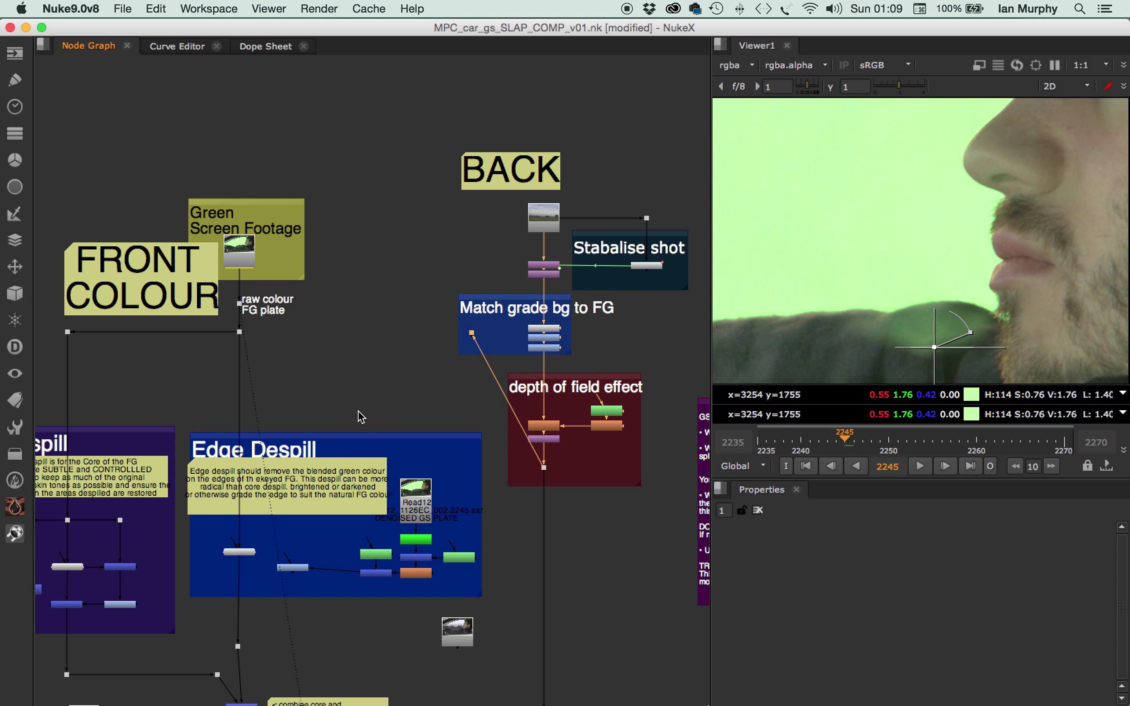
drag(300, 508, 302, 499)
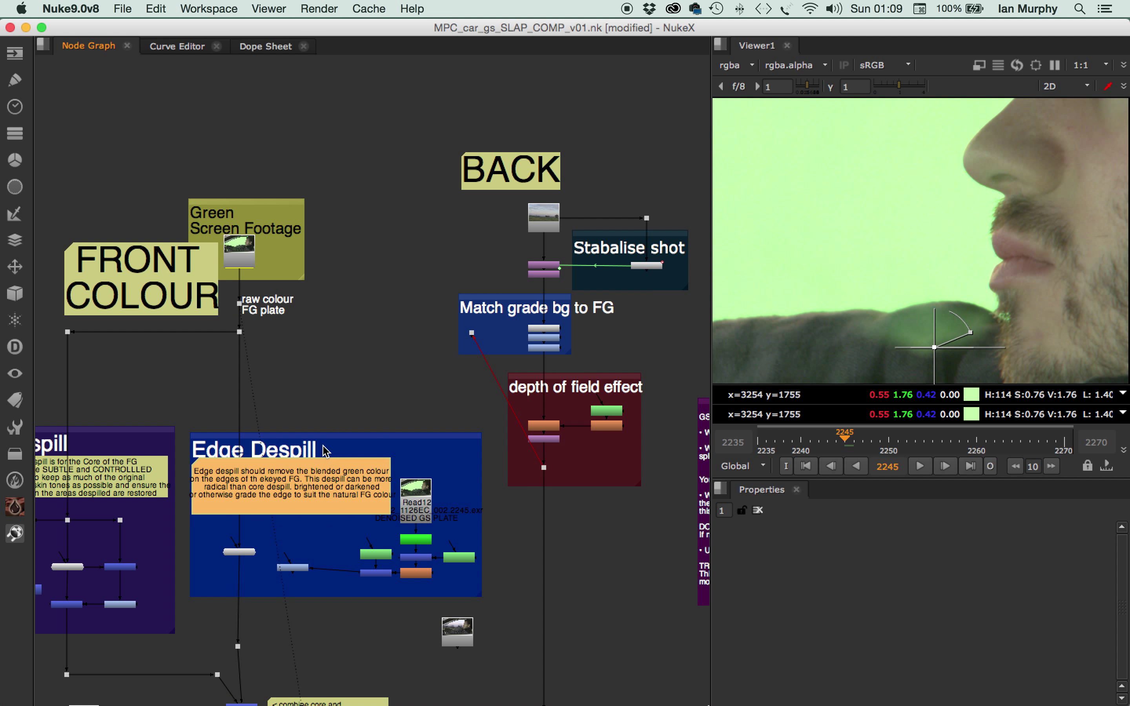
scroll(343, 379, down, 5)
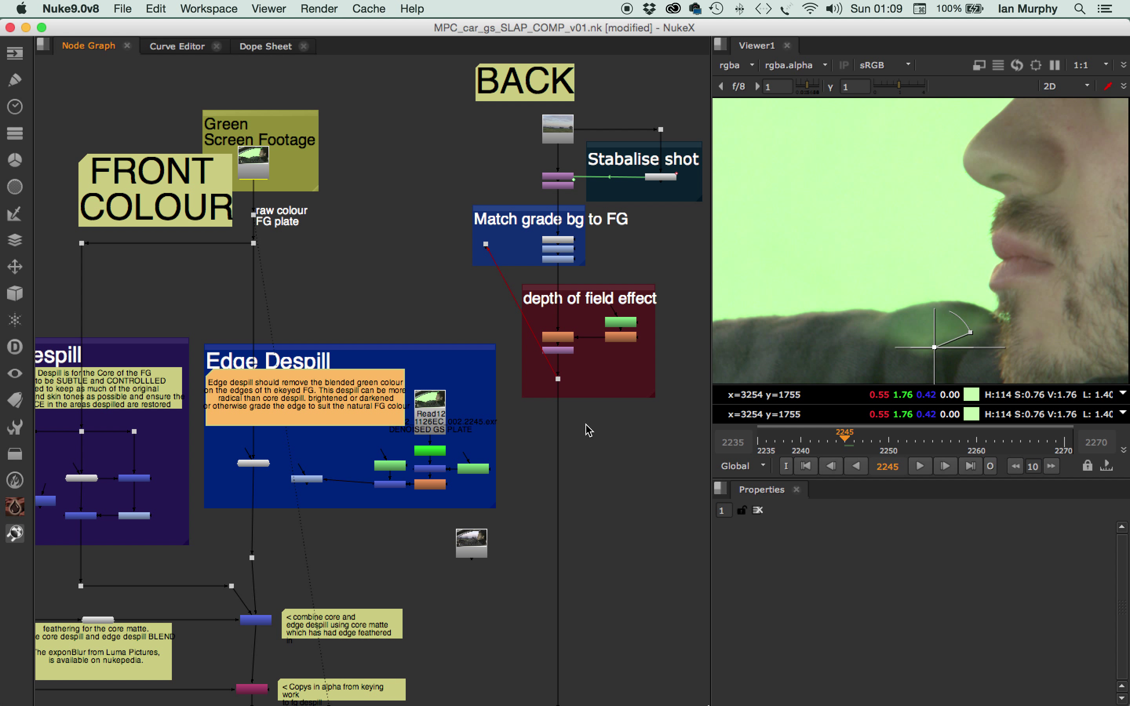
drag(309, 401, 309, 420)
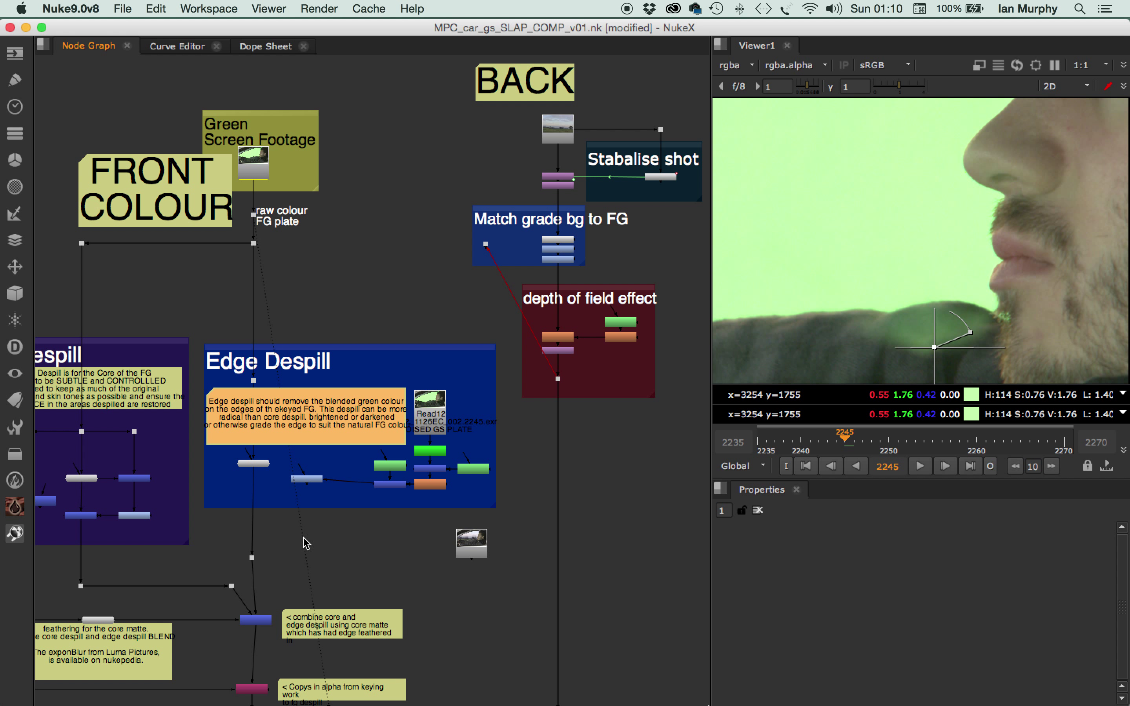
- View the output of the despill_madness node in the Edge Despill backdrop and open its settings
scroll(283, 509, up, 3)
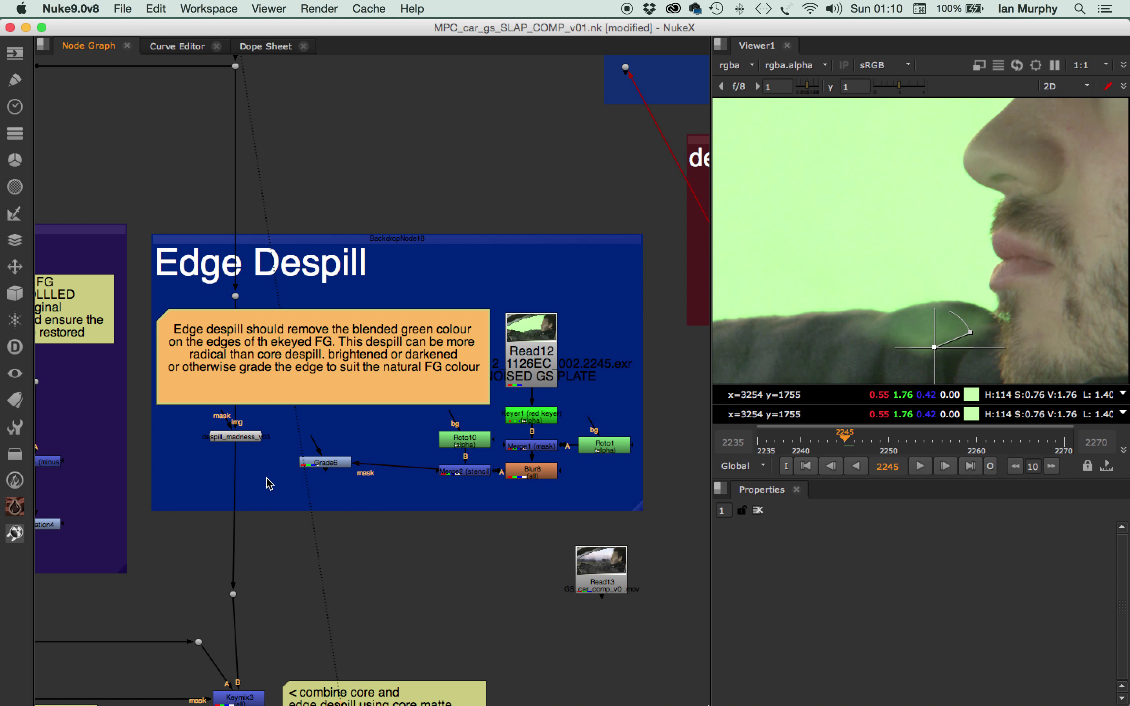
click(249, 436)
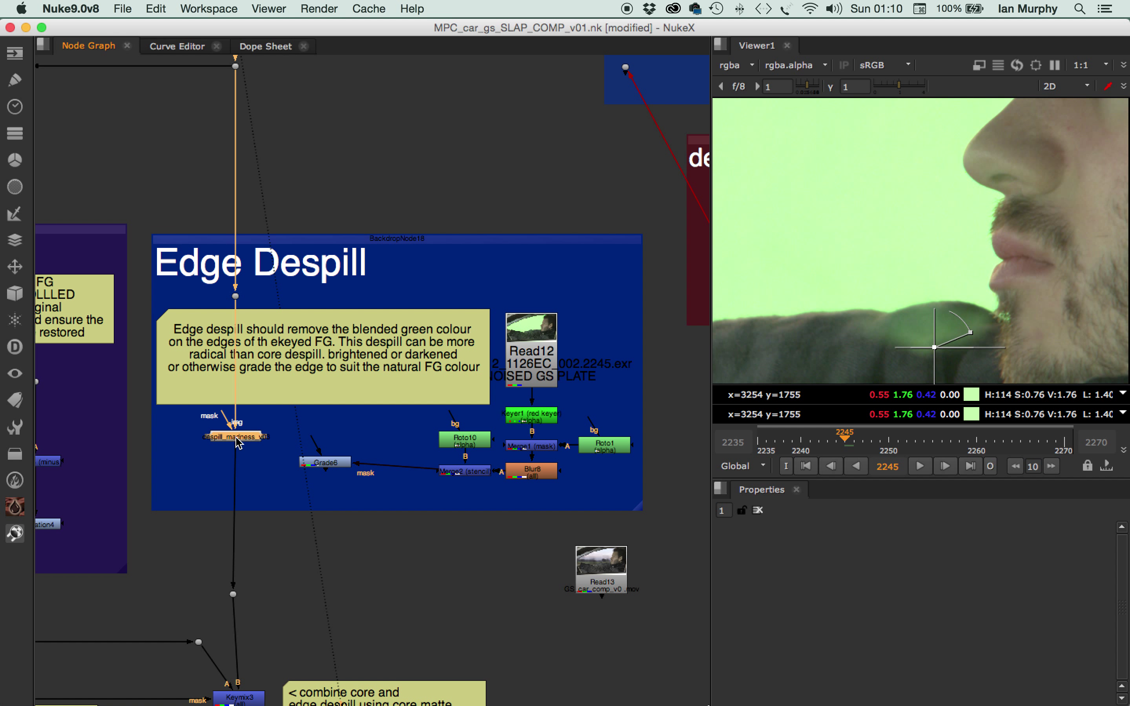
scroll(238, 443, down, 2)
scroll(238, 438, down, 2)
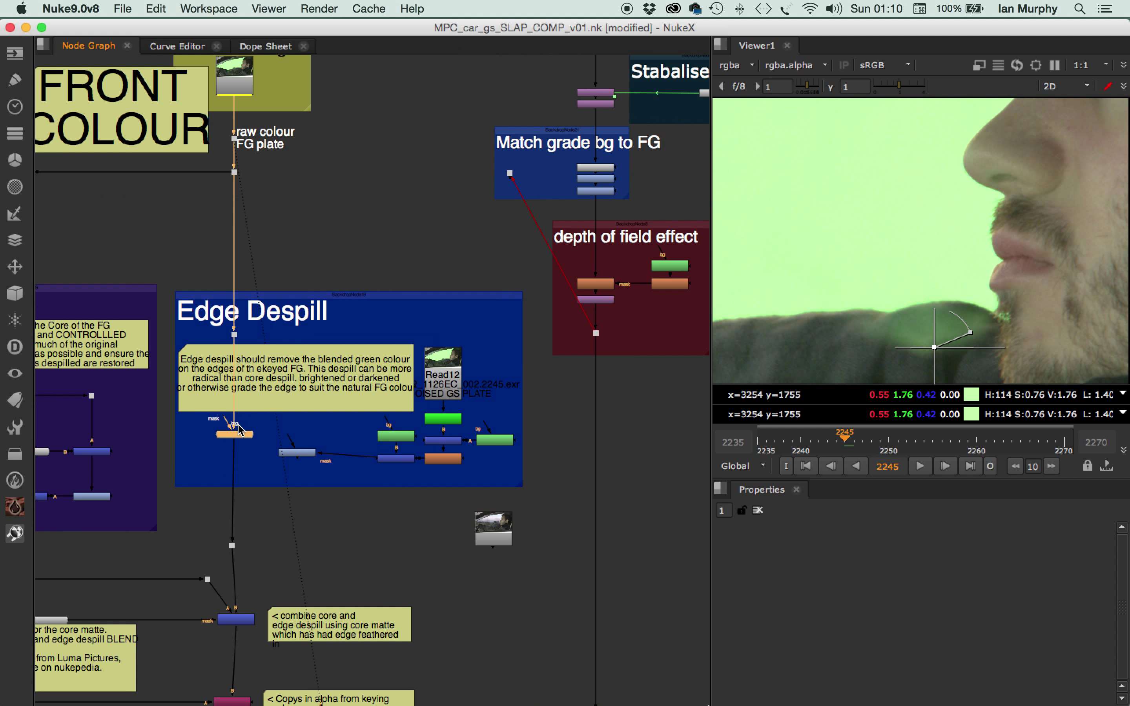
scroll(238, 429, up, 2)
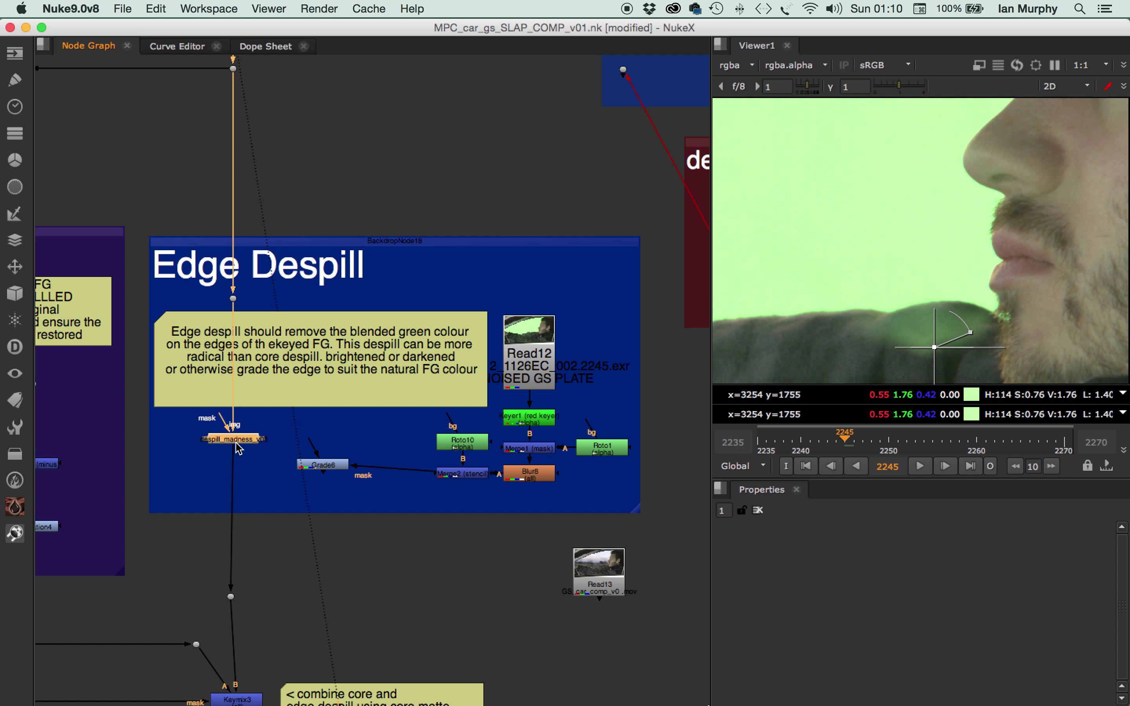
key(2)
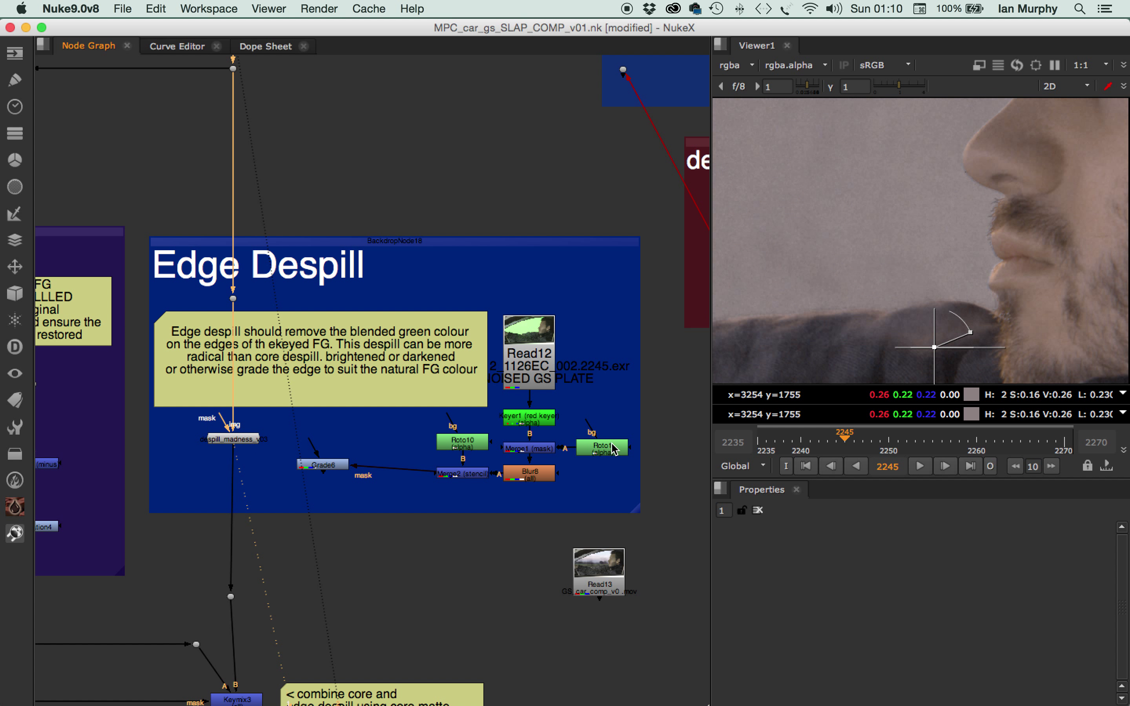
double_click(252, 448)
scroll(971, 645, down, 2)
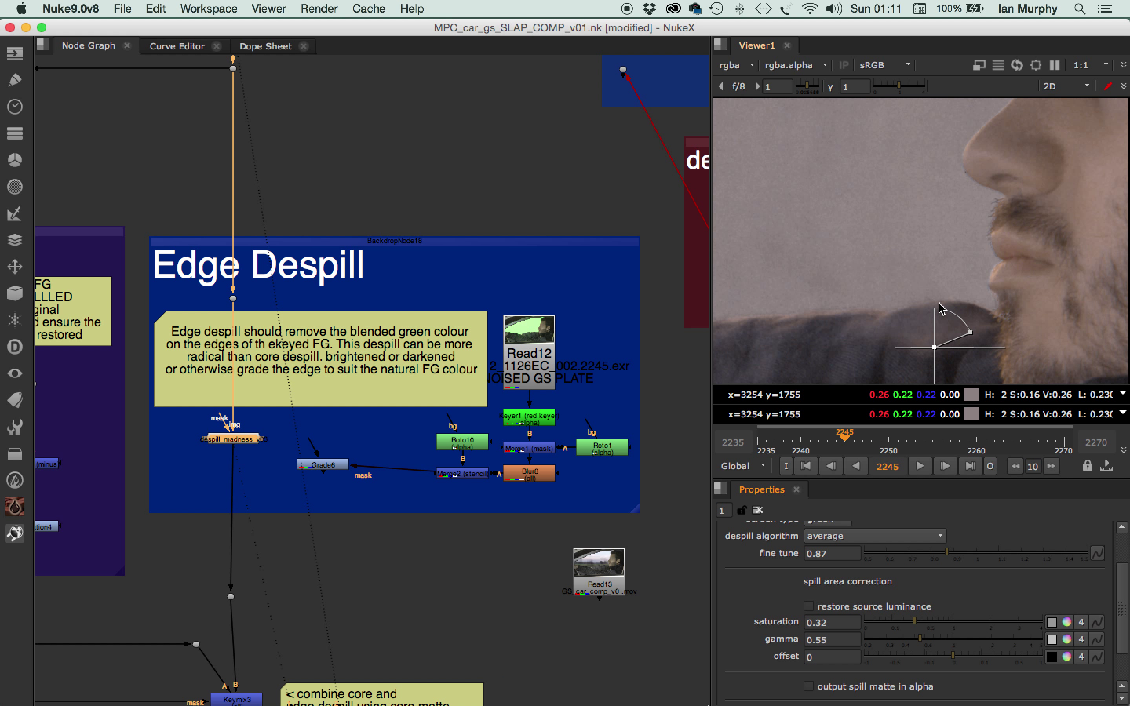
- View the final comp output in the viewer and widen the viewer pane
click(287, 566)
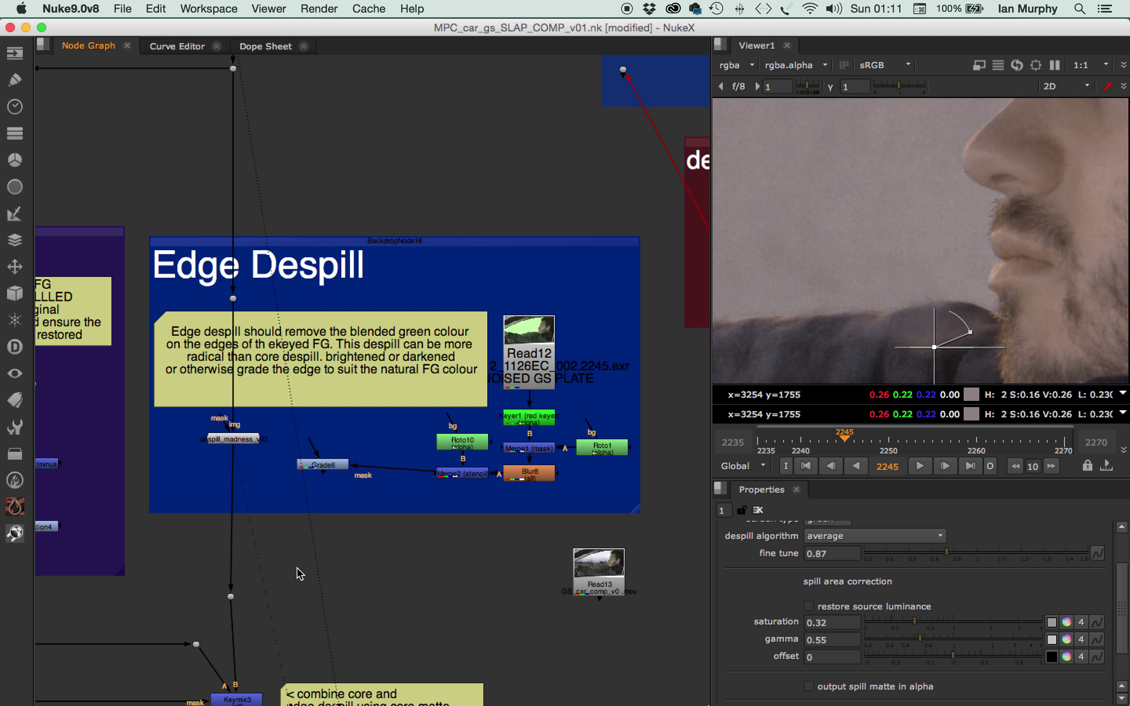
middle_drag(301, 564, 344, 368)
scroll(346, 373, down, 10)
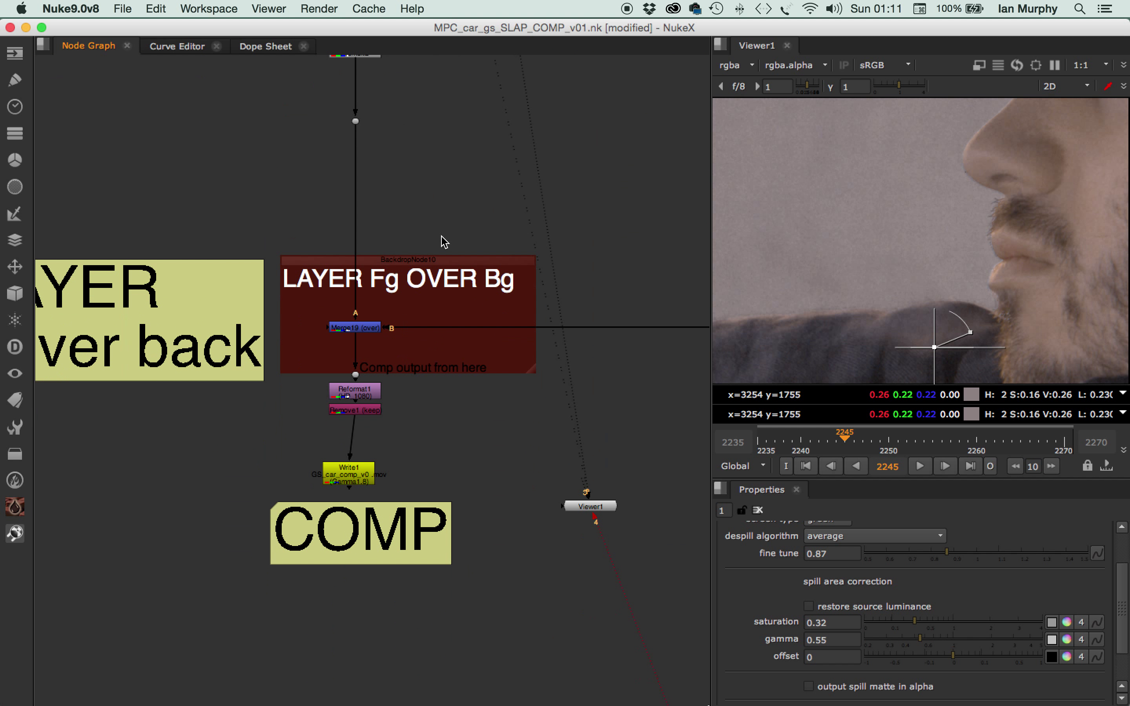
click(348, 476)
scroll(462, 362, up, 10)
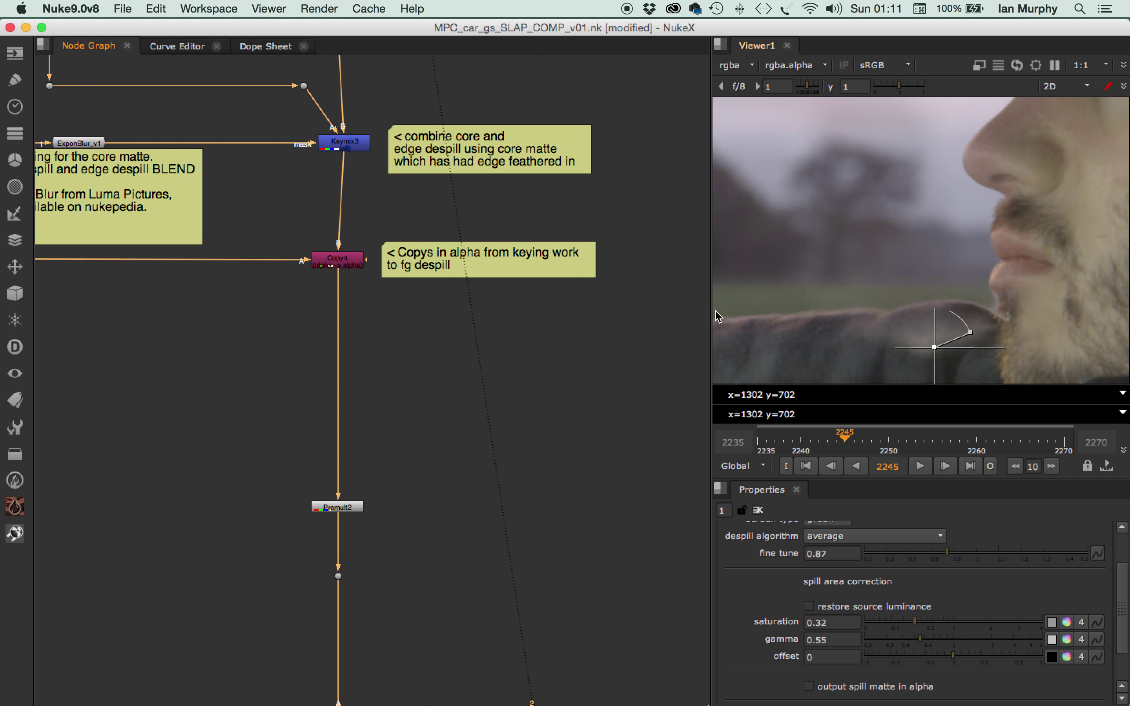
drag(710, 312, 639, 314)
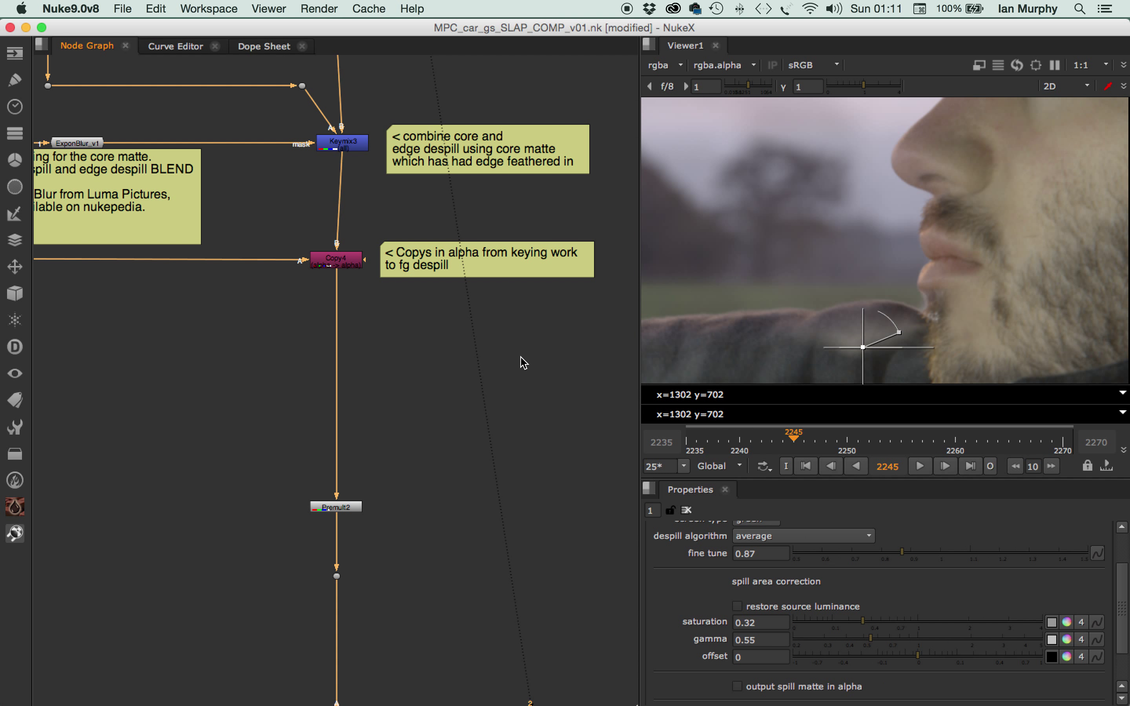
scroll(522, 360, up, 7)
scroll(308, 681, up, 3)
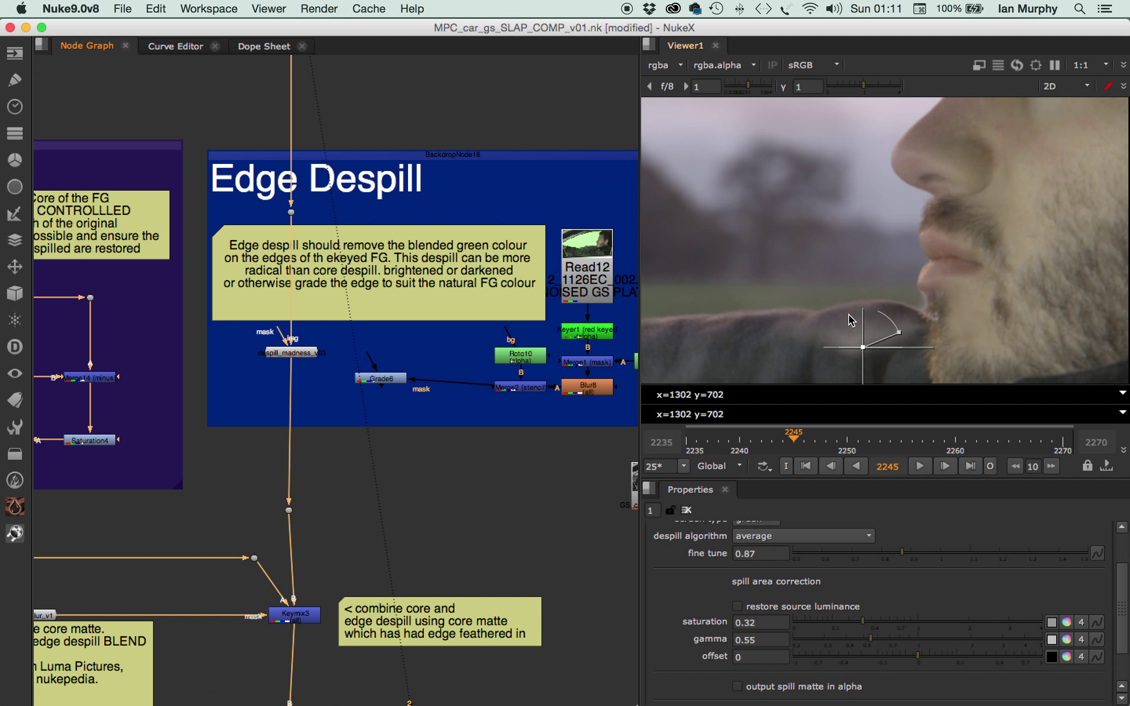
- View the edge despill node's output, and switch the viewer back to the merged foreground-over-background comp
click(310, 355)
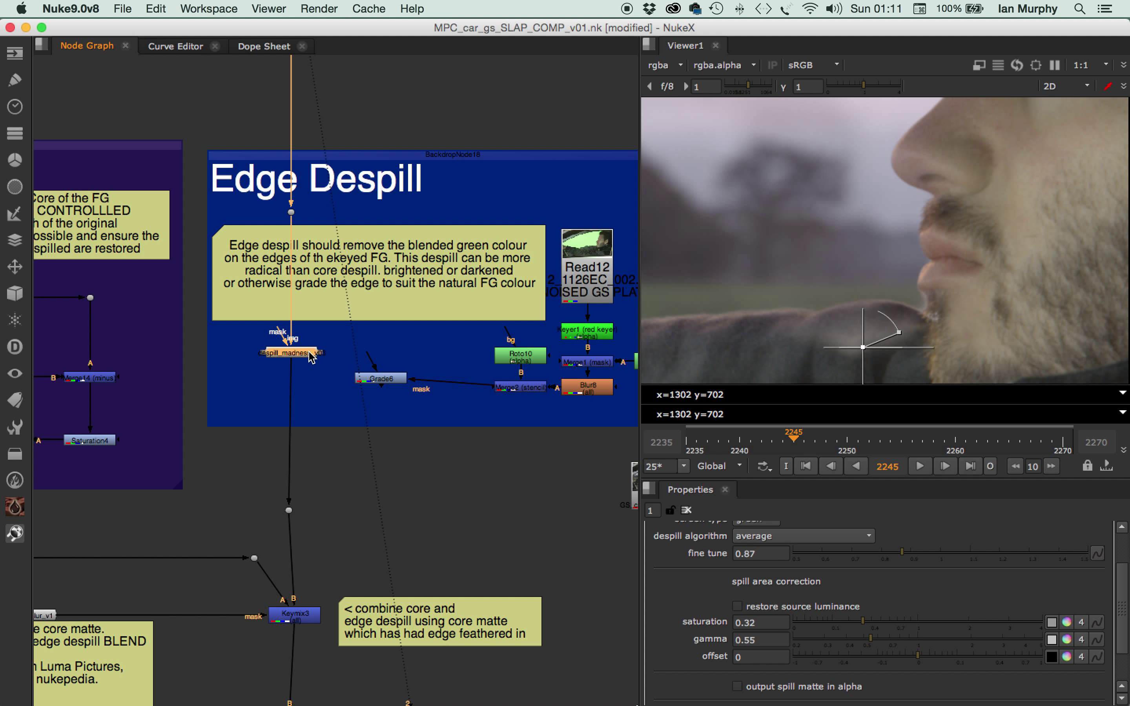
key(1)
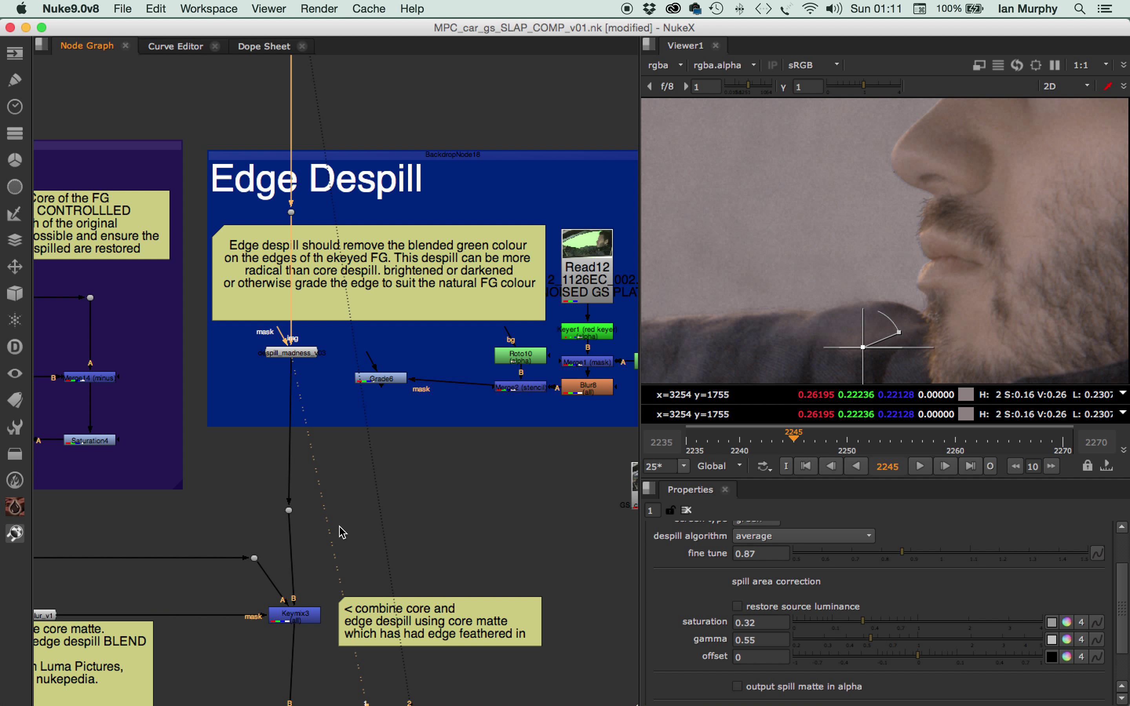
right_click(387, 550)
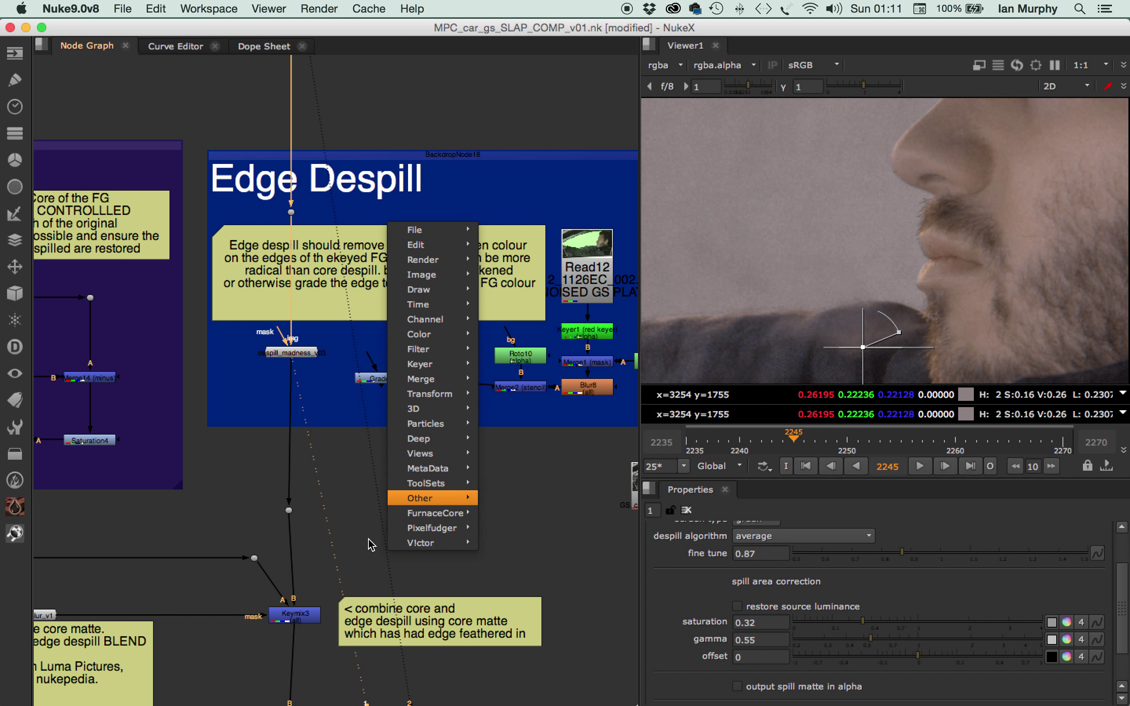
click(367, 539)
middle_drag(365, 468, 365, 457)
scroll(366, 463, down, 15)
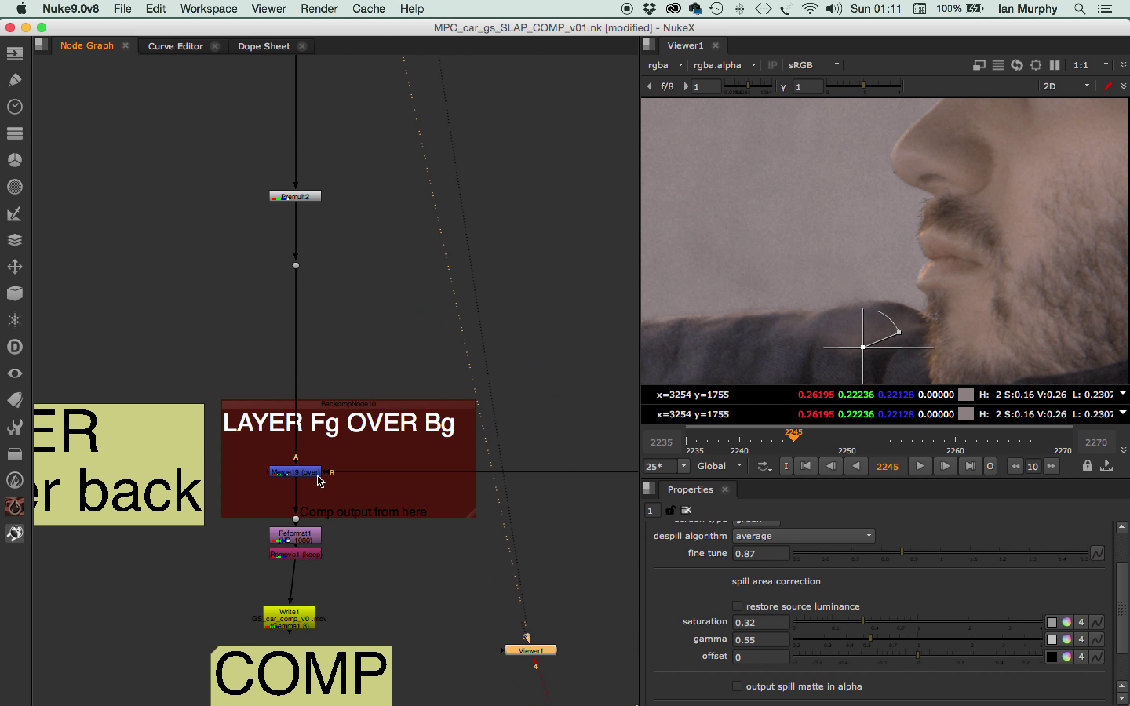
scroll(380, 299, up, 15)
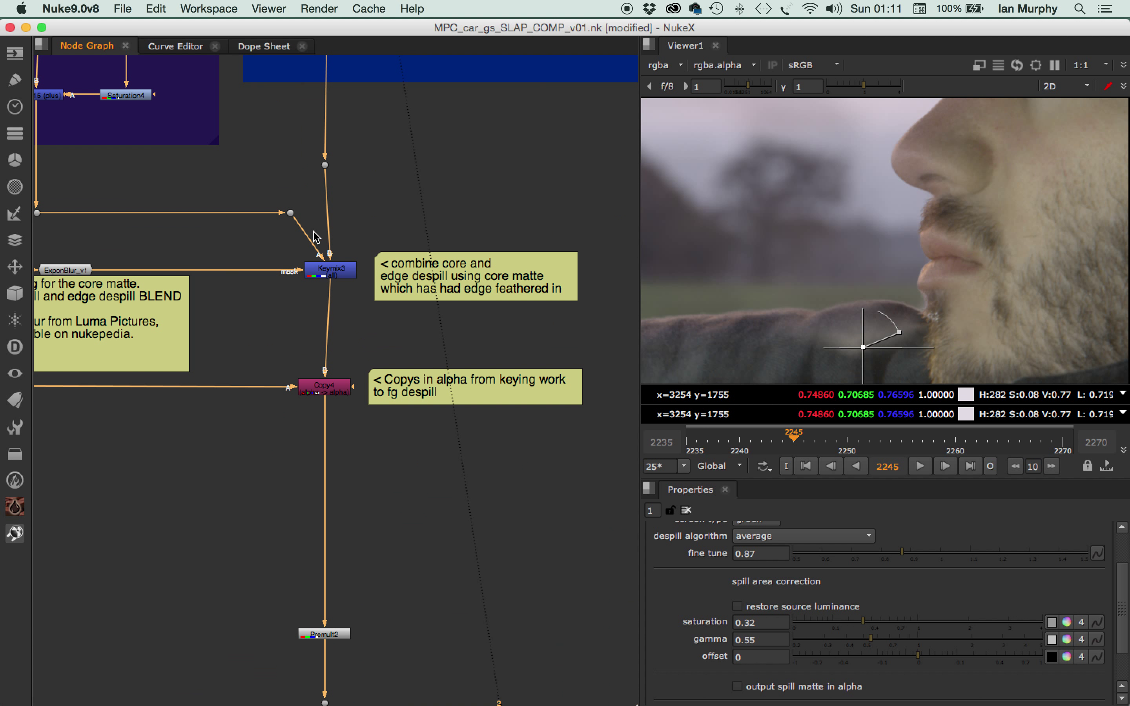
- Toggle the edge despill node off and on repeatedly to compare the comp's edges with and without it, leaving it enabled
scroll(318, 358, up, 3)
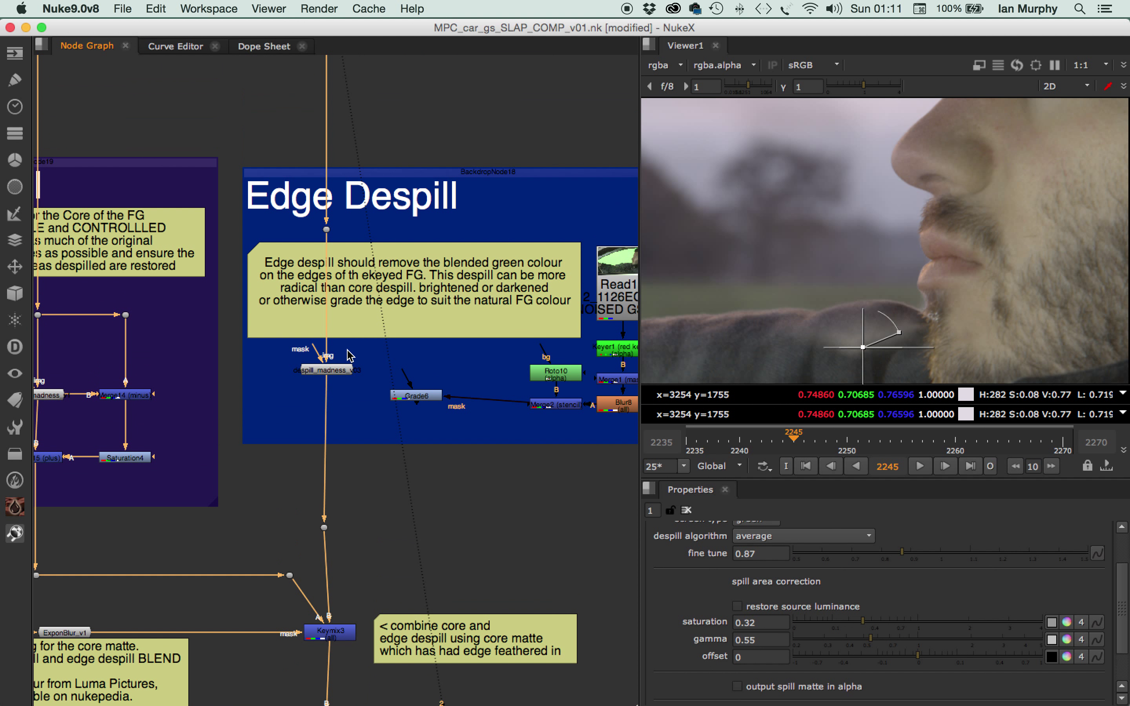
click(340, 373)
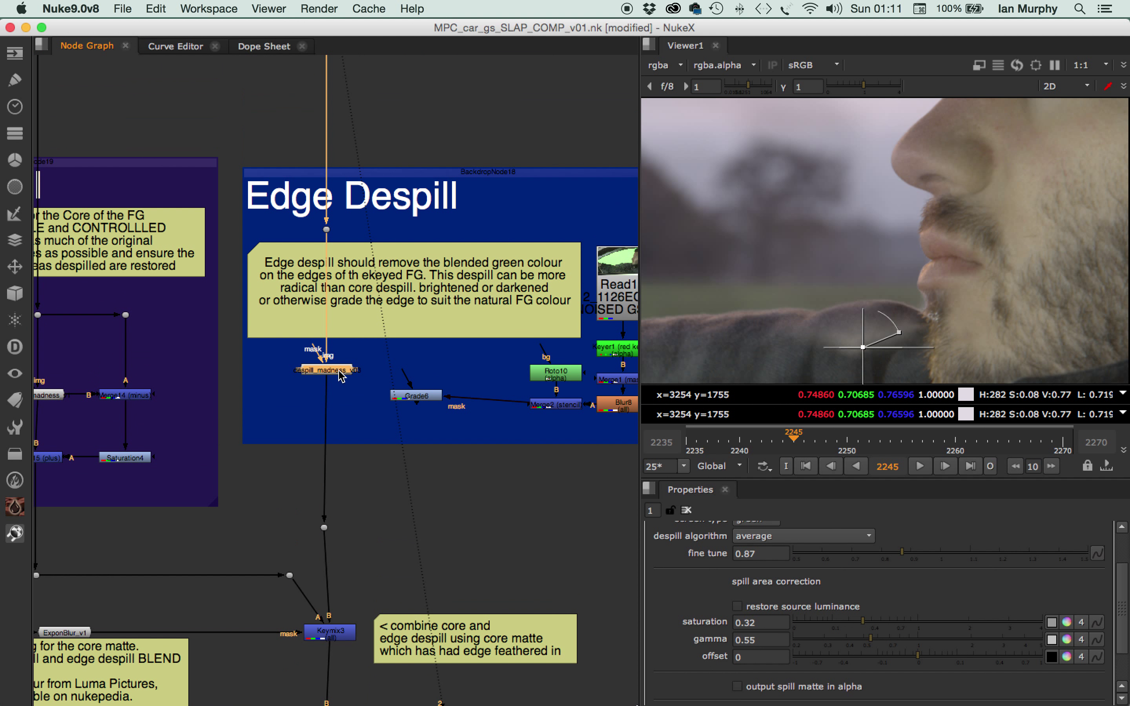
key(d)
key(d)
key(d)
key(d)
key(d)
key(d)
key(d)
key(d)
key(d)
key(d)
key(d)
key(d)
key(d)
key(d)
key(d)
key(d)
key(d)
key(d)
key(d)
key(d)
key(d)
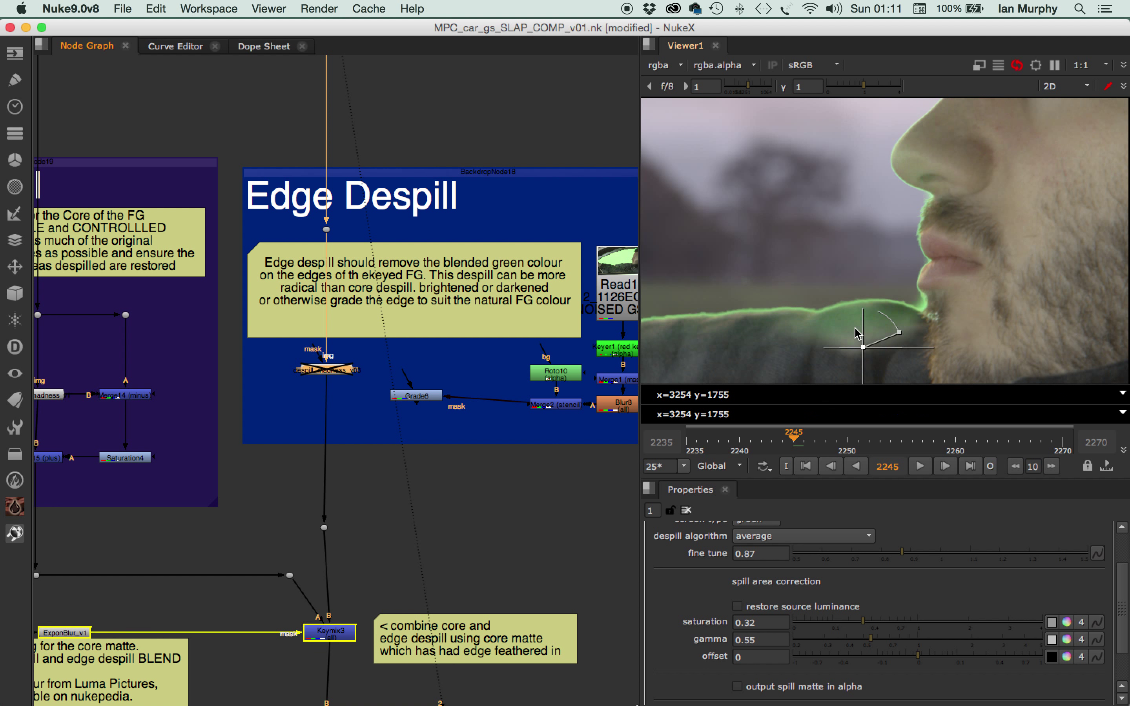
key(d)
key(d)
key(d)
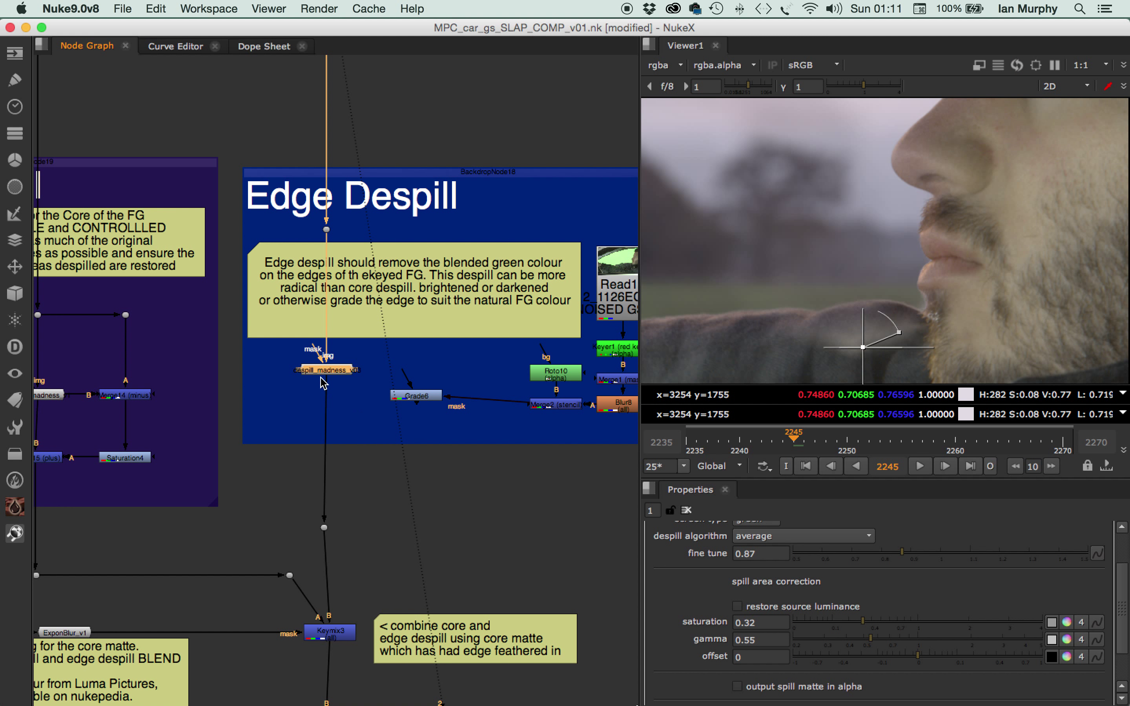
- View the edge despill node's output and set its spill area correction gamma to 1.96
key(1)
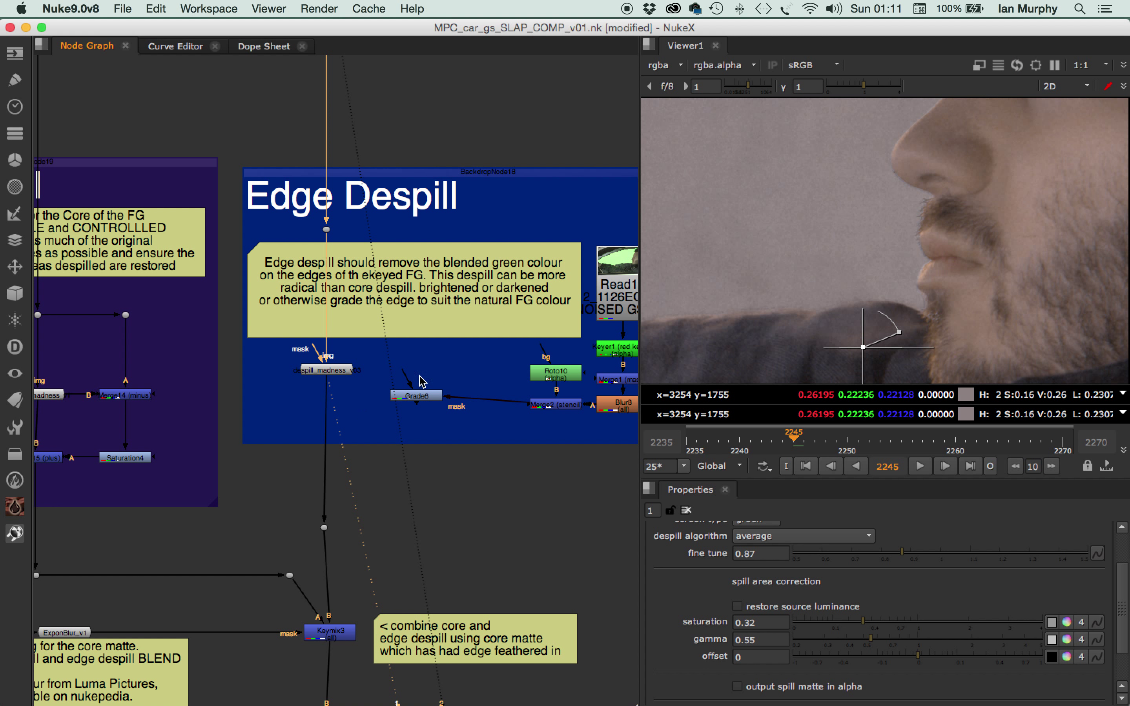
double_click(342, 370)
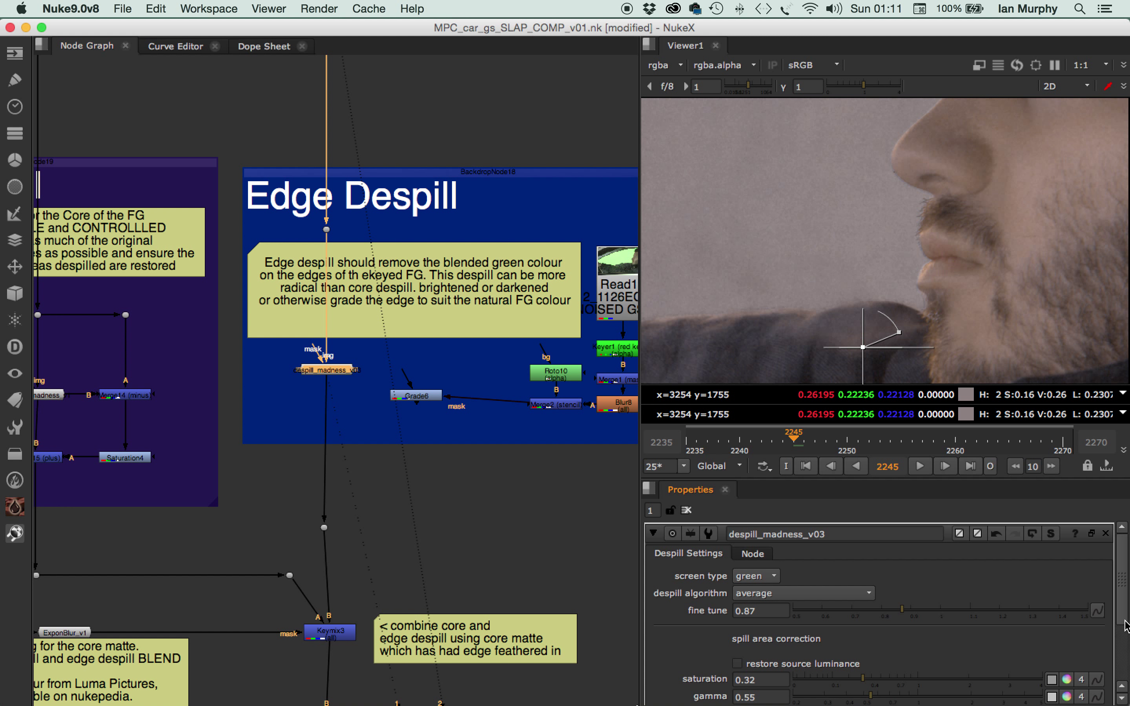
scroll(1124, 640, down, 3)
scroll(1125, 639, down, 1)
drag(871, 655, 971, 662)
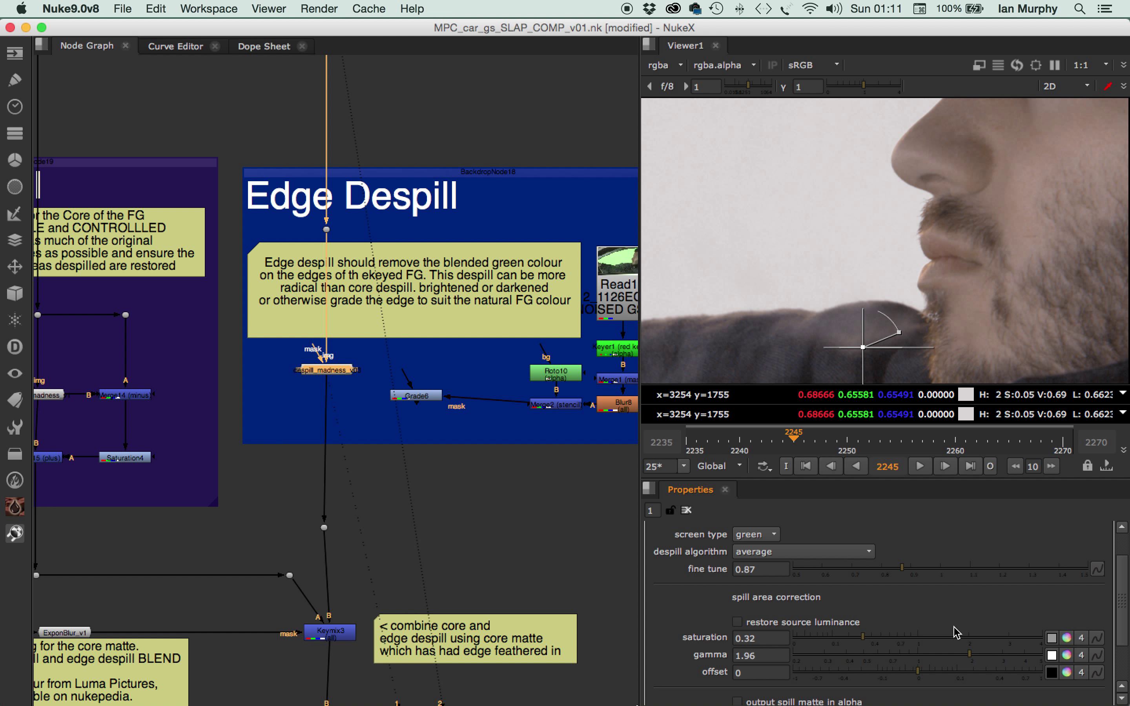
- Try spill area correction gamma values of 1.1, 0.6 and 3.9 on the edge despill node
drag(971, 659, 924, 657)
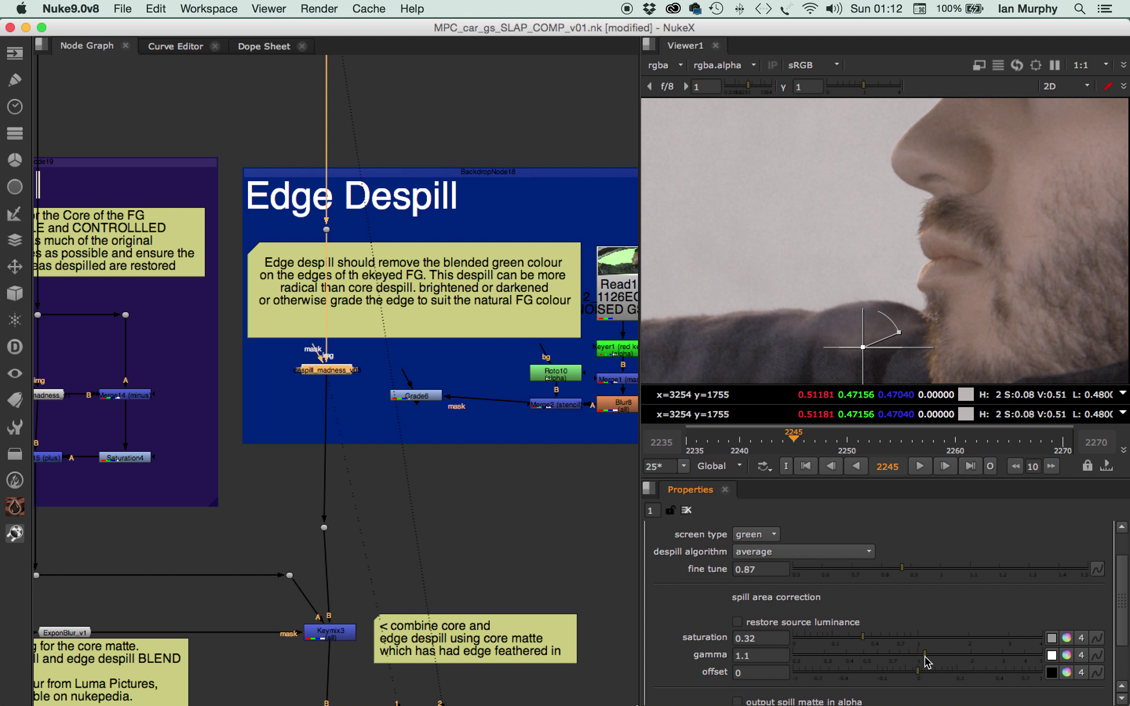
drag(926, 662, 877, 662)
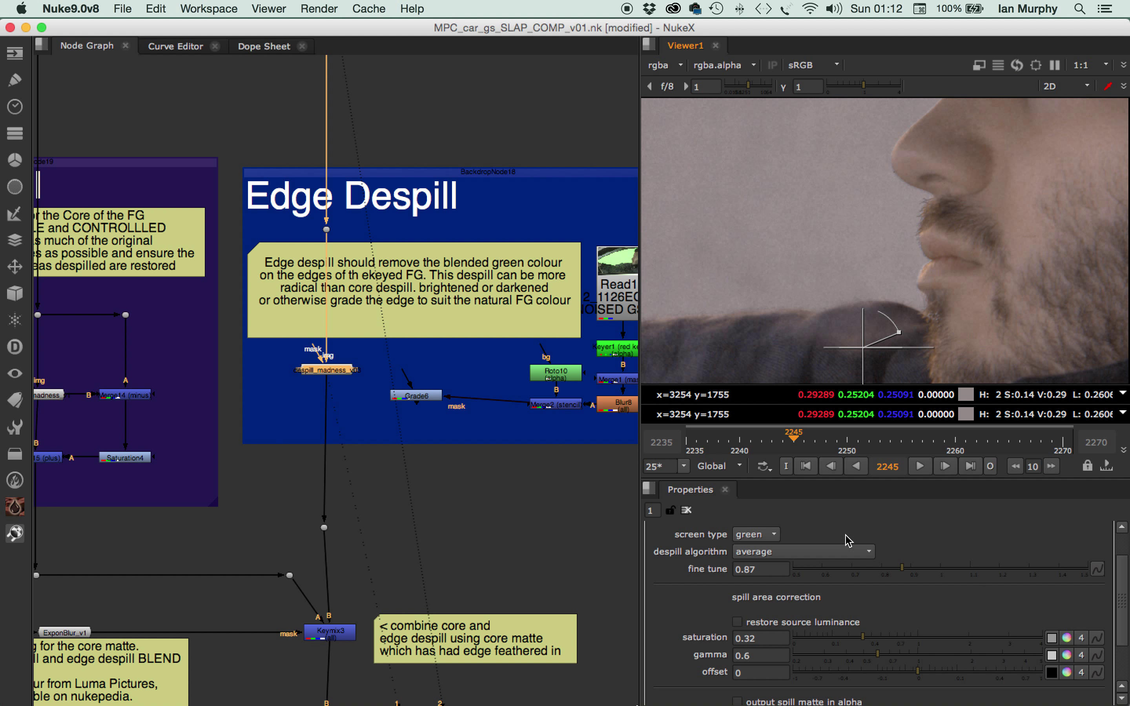
drag(879, 659, 1023, 661)
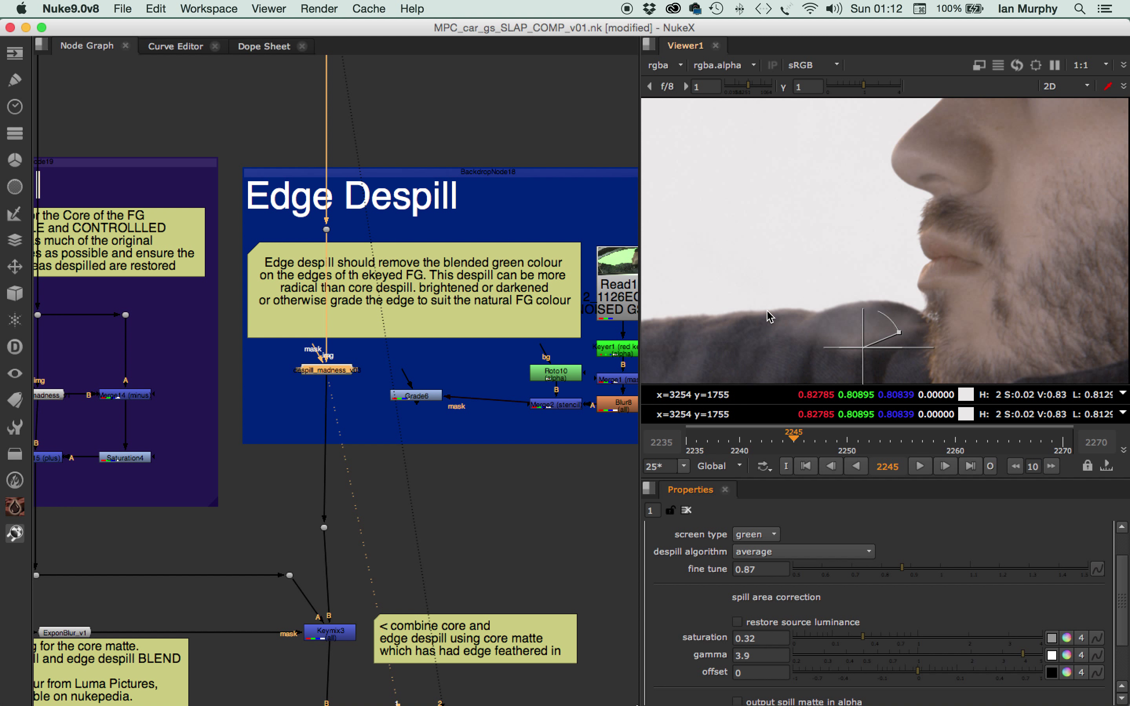
- Set the edge despill's spill area correction saturation to 0.21 and gamma to 0.8
click(905, 655)
mouse_move(861, 645)
mouse_down()
mouse_move(1003, 648)
mouse_move(873, 650)
mouse_move(864, 660)
mouse_move(936, 656)
mouse_move(841, 654)
mouse_move(877, 650)
mouse_move(849, 647)
mouse_up()
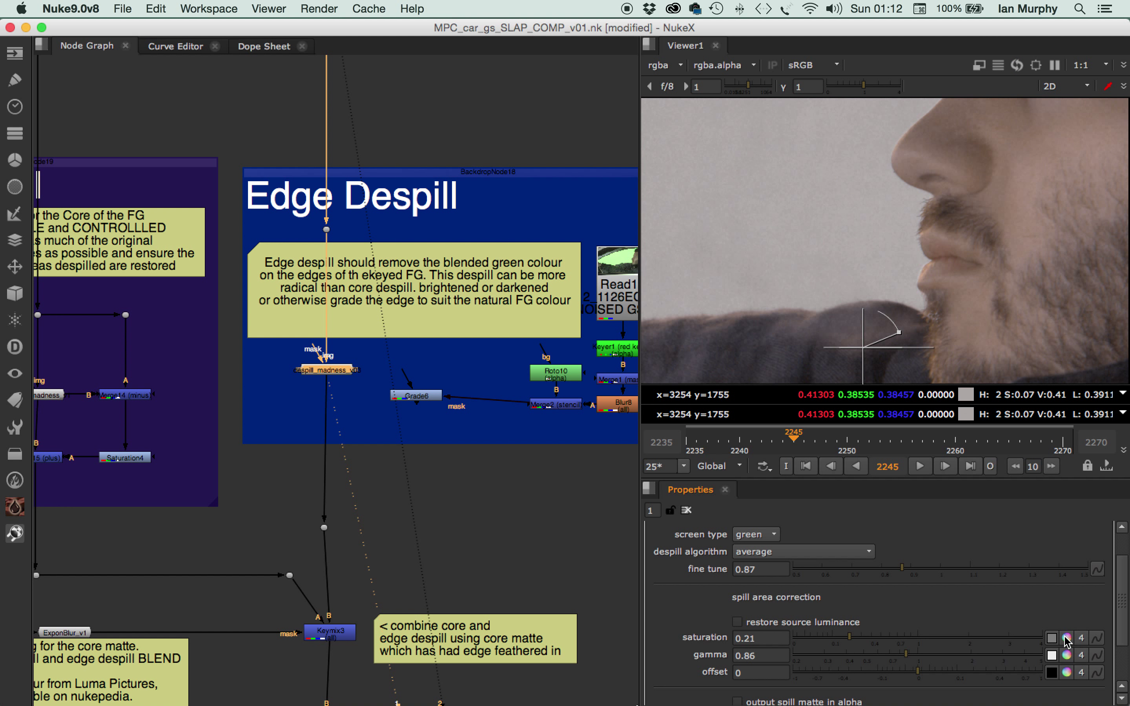
mouse_move(906, 654)
mouse_down()
mouse_move(855, 654)
mouse_move(899, 655)
mouse_up()
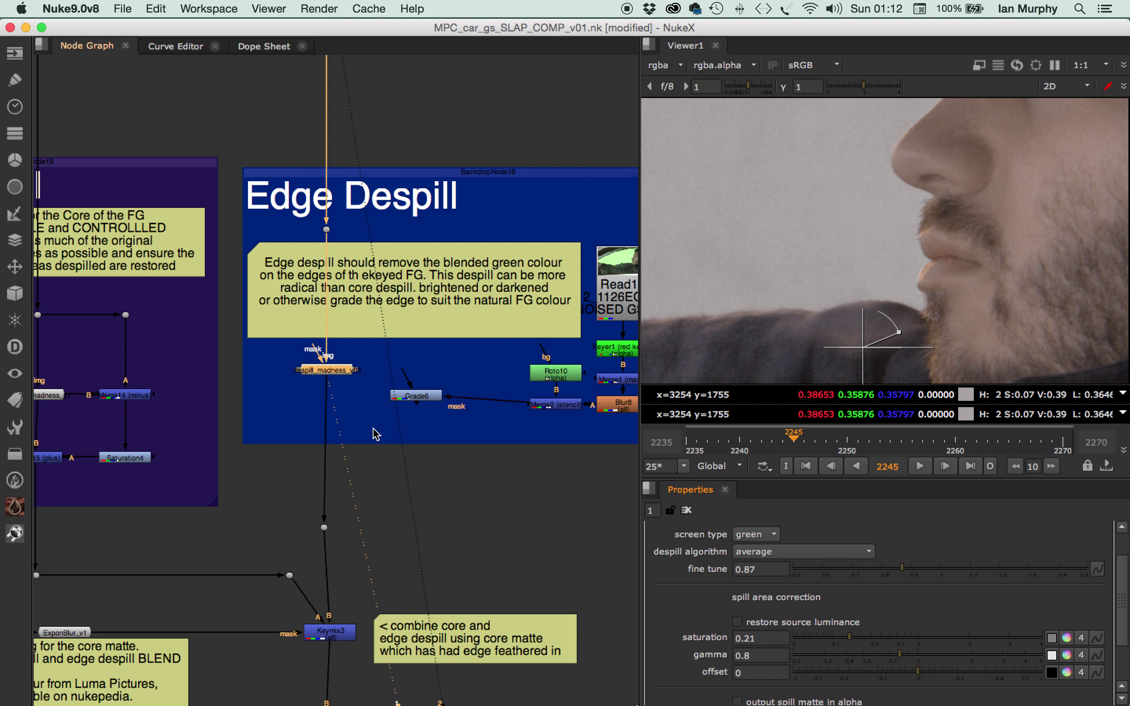
- Insert the masked Grade6 node into the pipe directly below the edge despill node and view its output
click(417, 398)
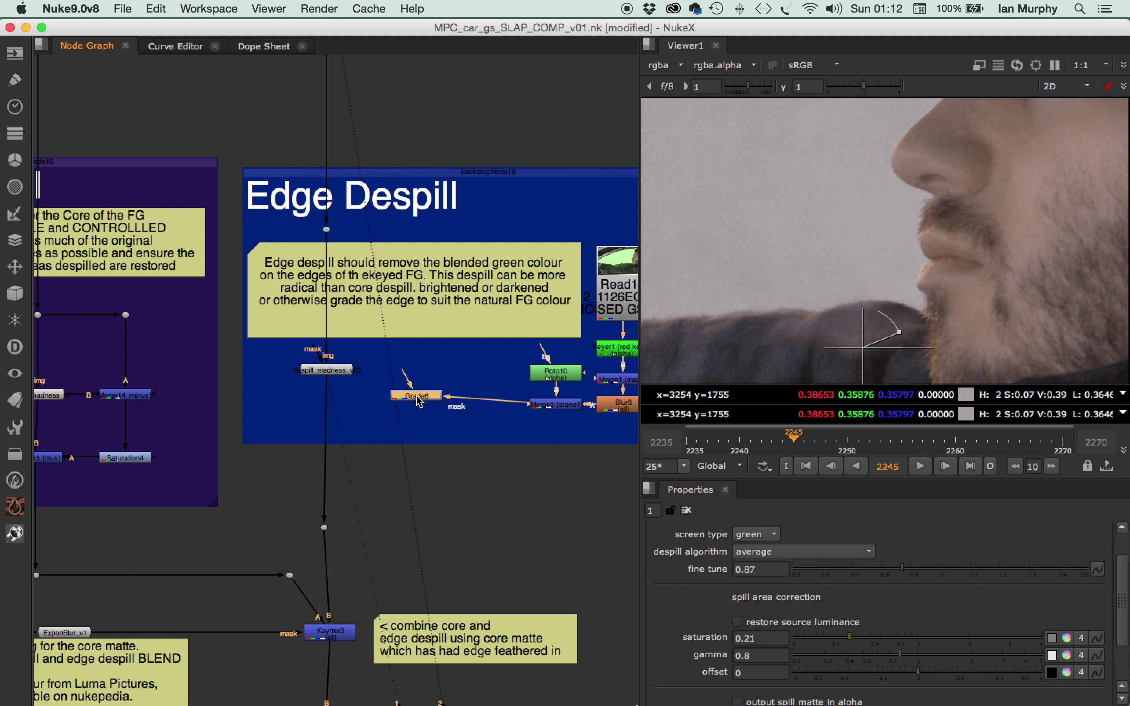
drag(417, 400, 330, 417)
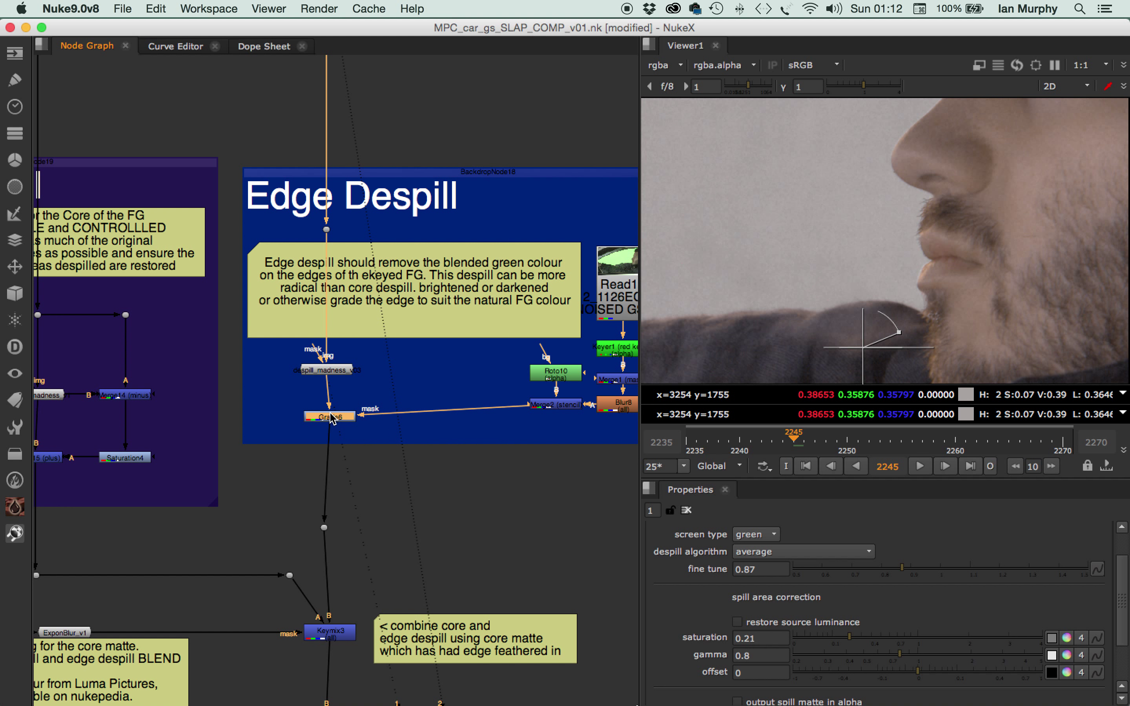
key(1)
click(426, 388)
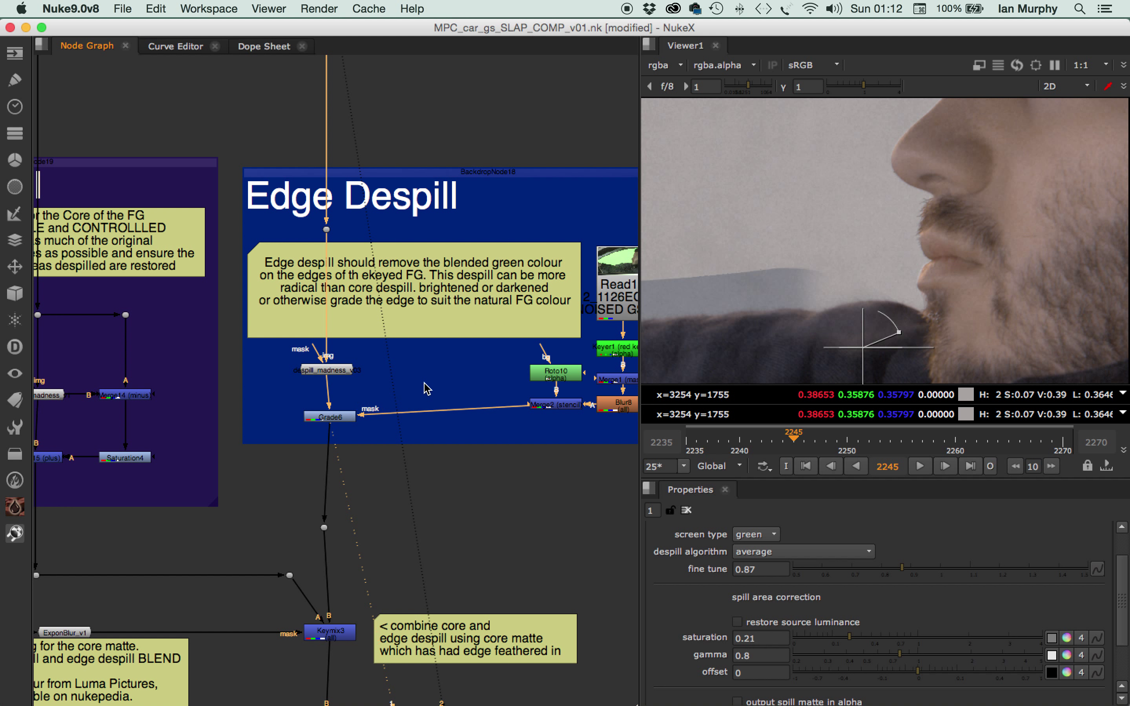
- Examine the graded area along the driver's shoulder and sleeve edges in the Grade6 output
scroll(739, 331, up, 3)
middle_drag(739, 331, 912, 308)
scroll(855, 306, down, 2)
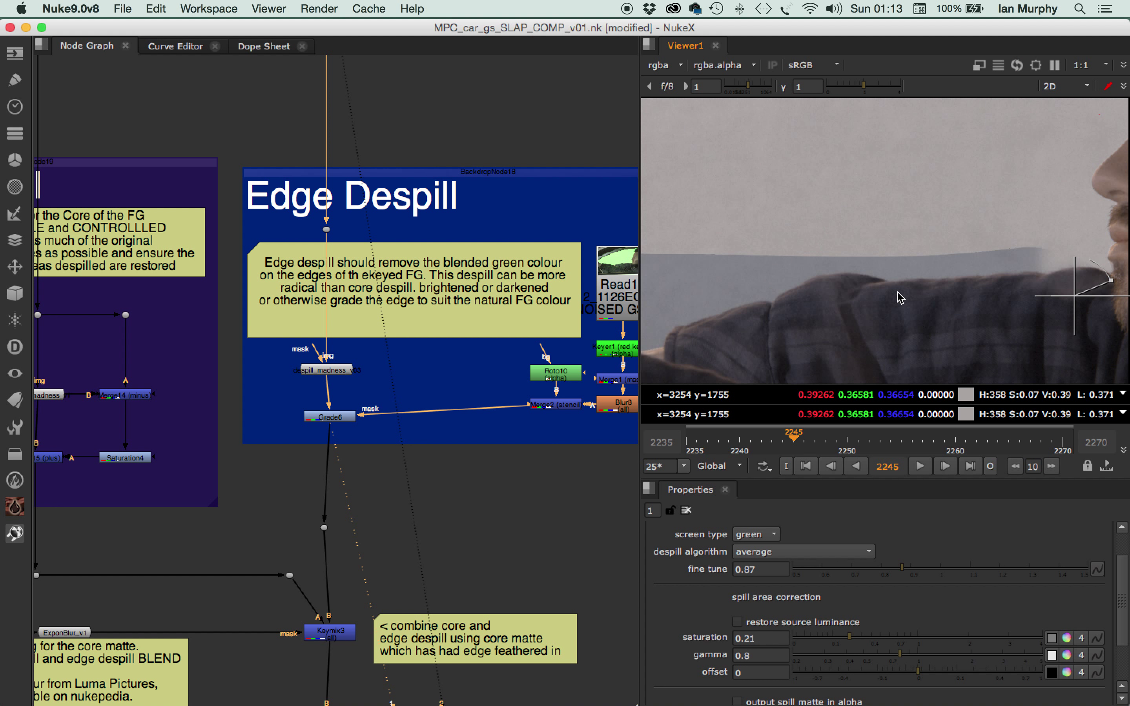
middle_drag(768, 289, 820, 310)
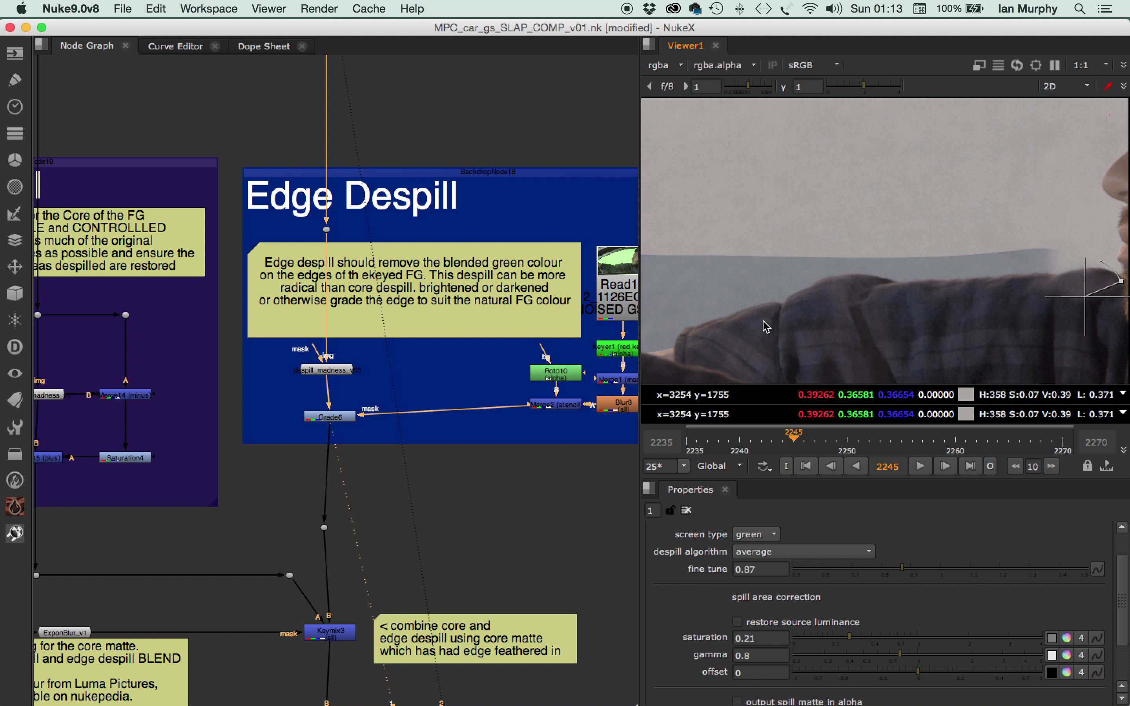
middle_drag(882, 319, 831, 284)
middle_drag(496, 495, 462, 507)
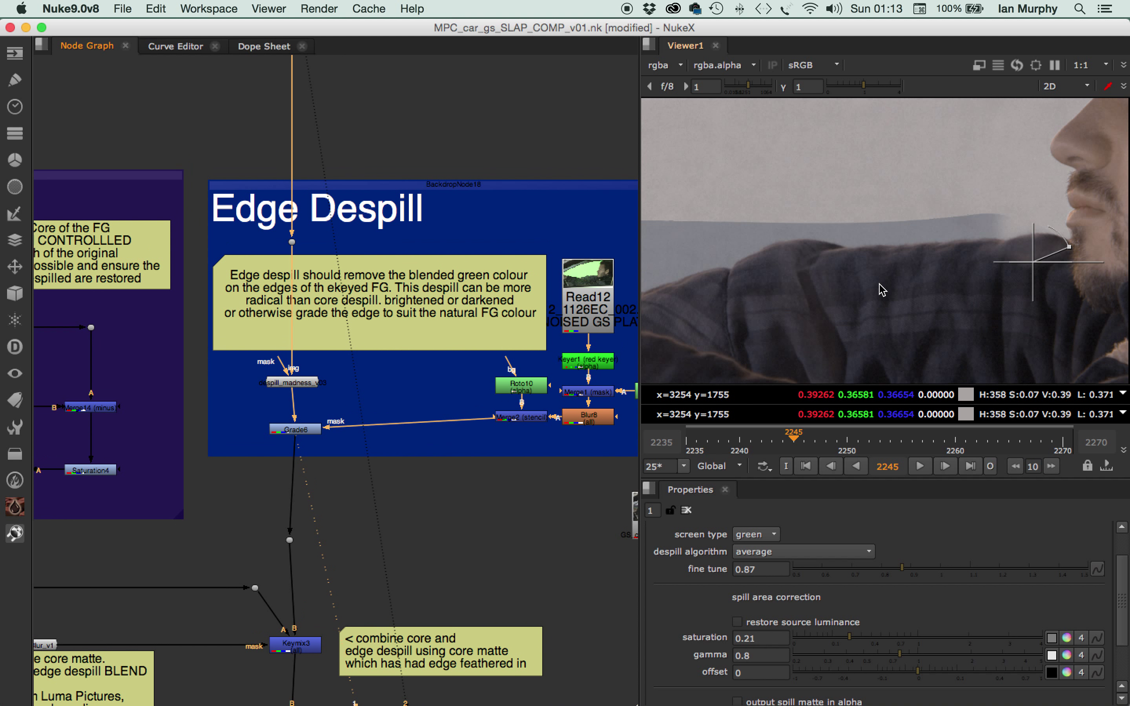
middle_drag(847, 294, 932, 307)
scroll(936, 303, down, 3)
middle_drag(1009, 294, 974, 284)
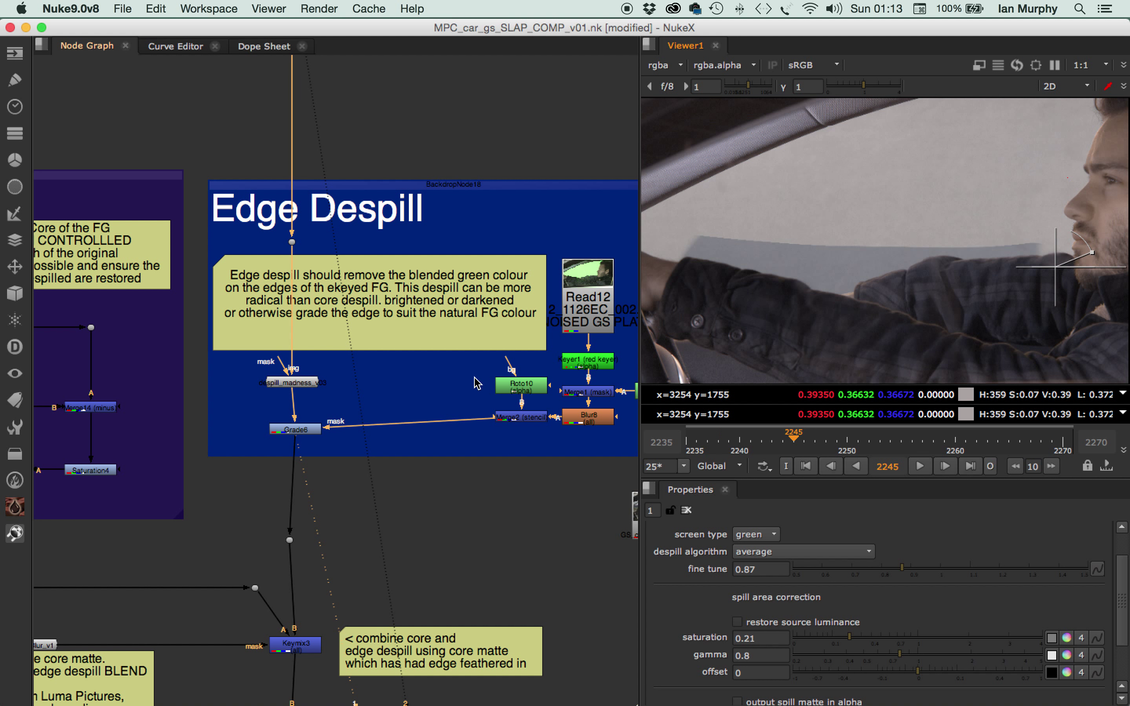
- Reposition the Blur8 node straight below the mask merge, level with the stencil merge node
drag(526, 419, 588, 441)
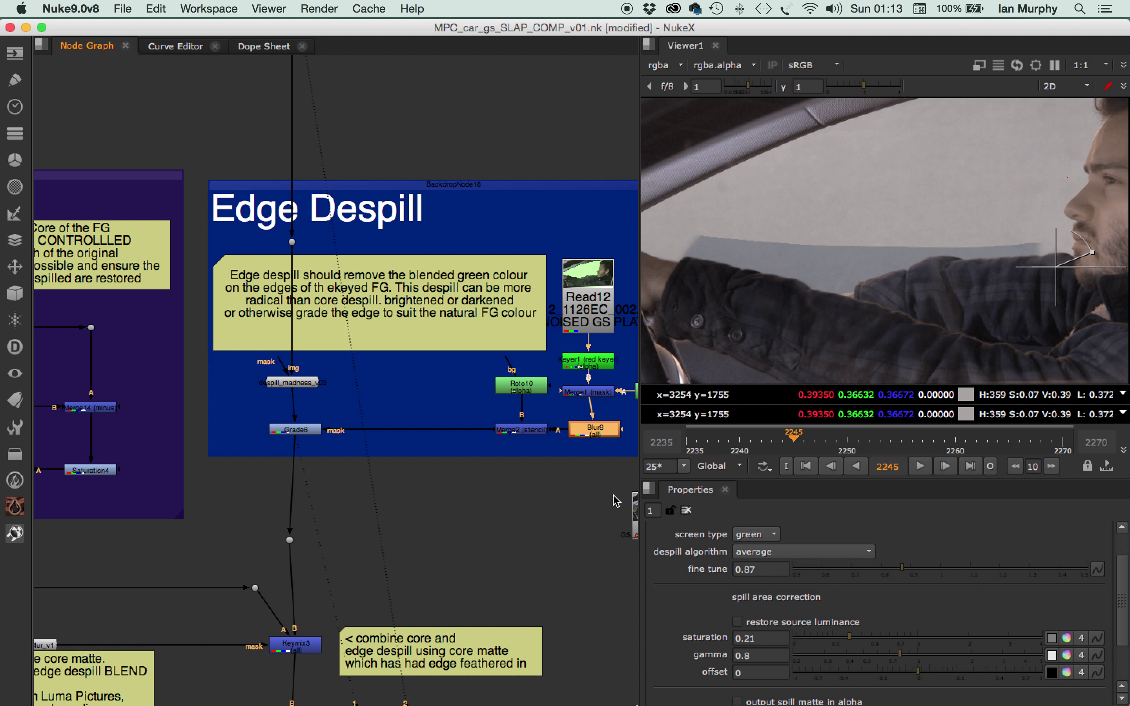
middle_drag(613, 495, 500, 494)
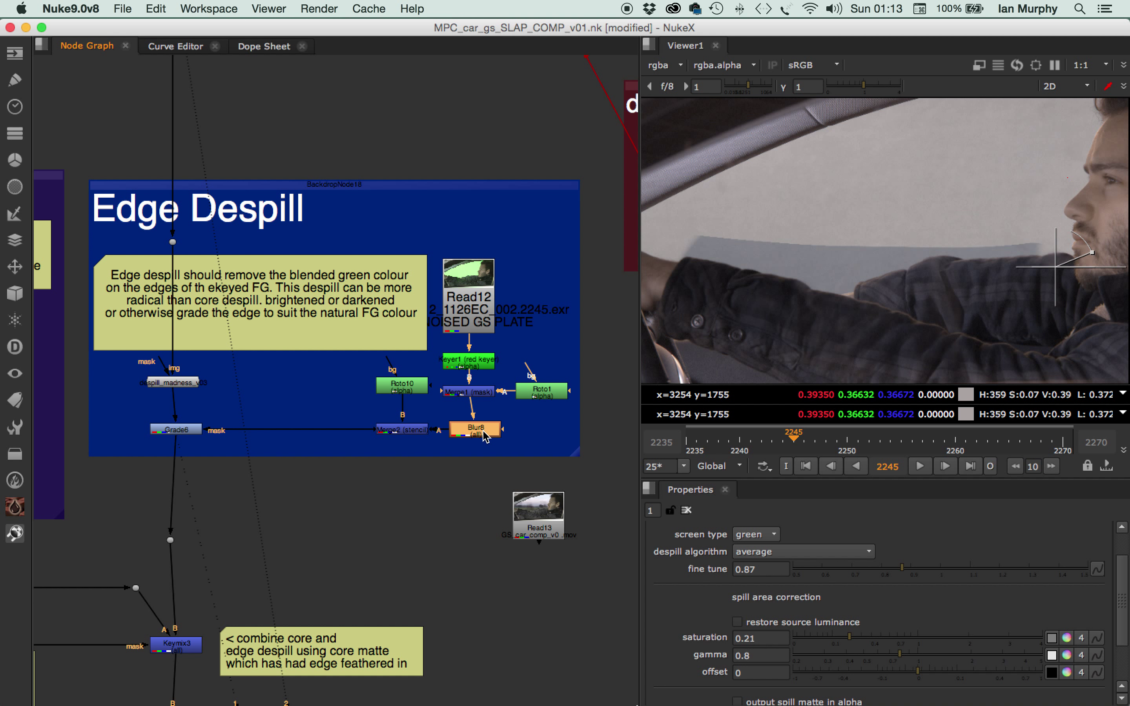
drag(483, 435, 481, 436)
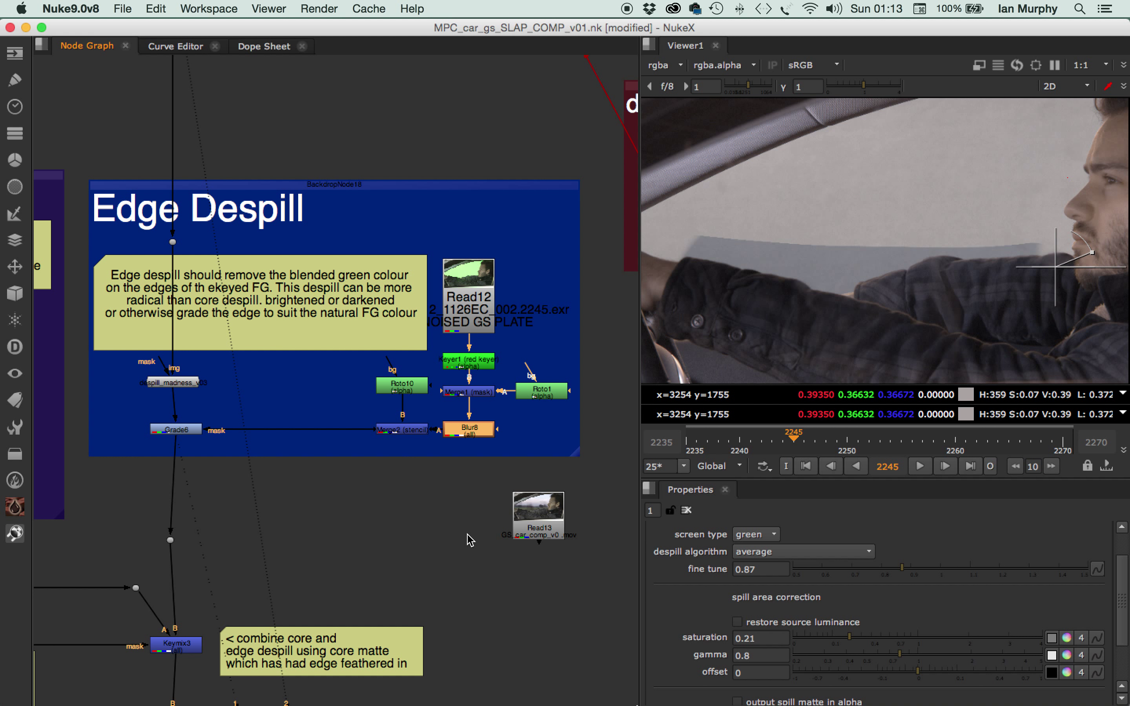
- View the merged foreground-over-background comp with the edge grade included
scroll(490, 481, down, 10)
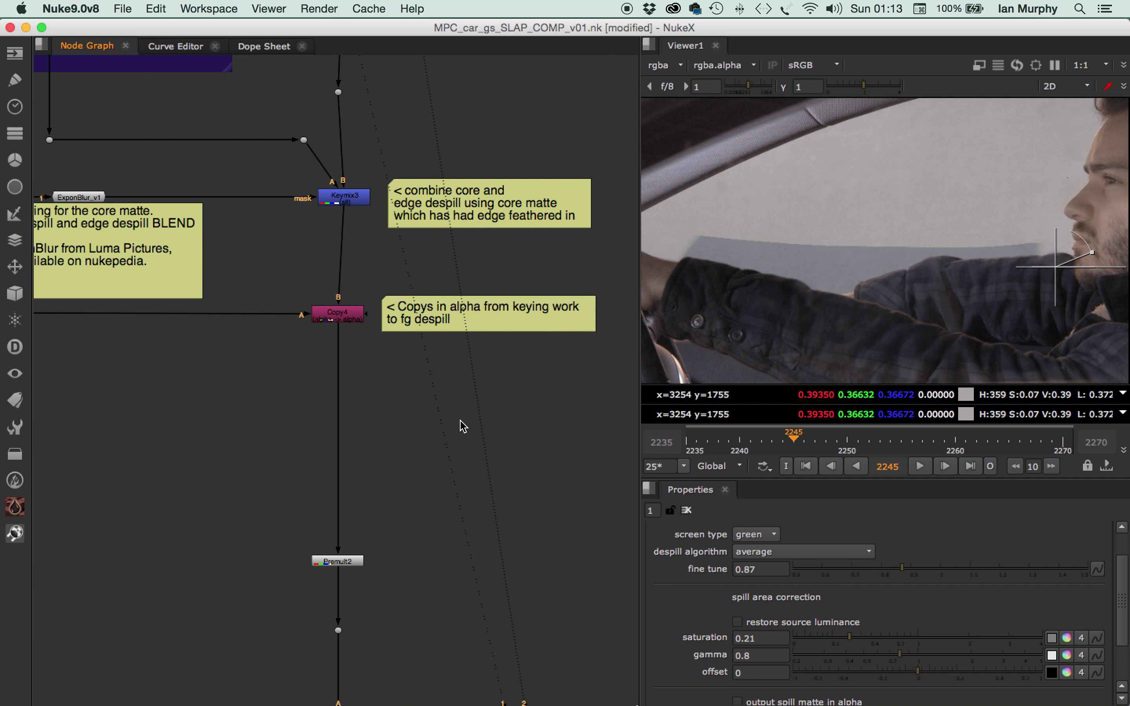
scroll(461, 426, down, 10)
click(357, 483)
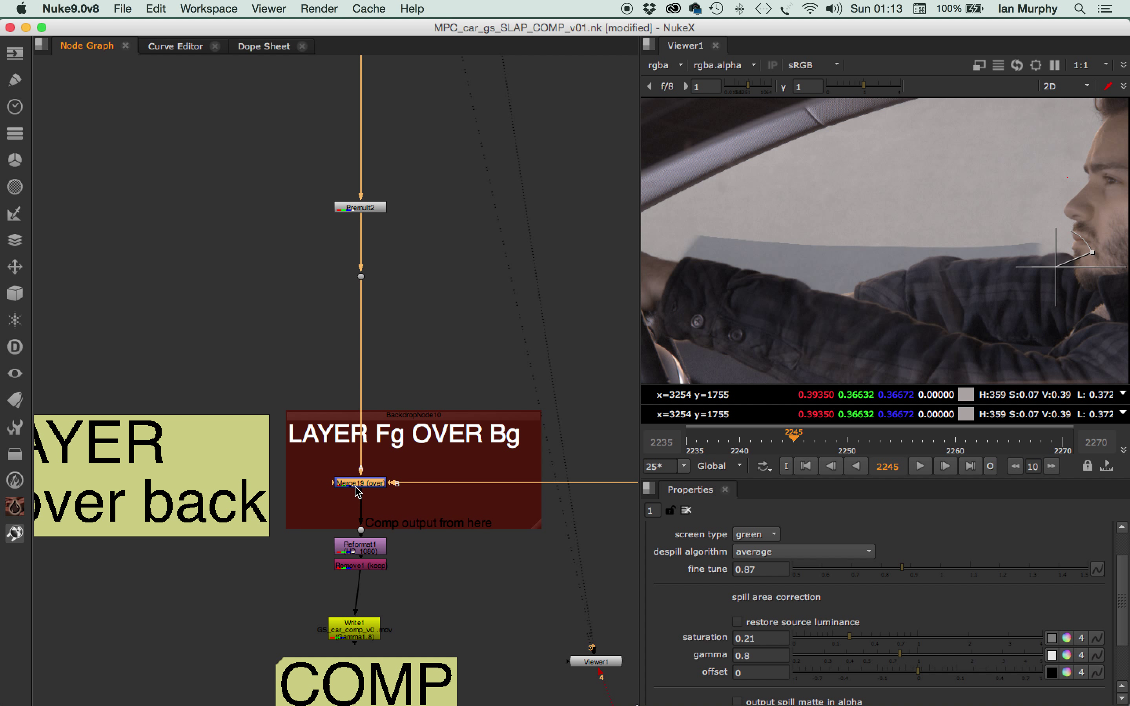
key(1)
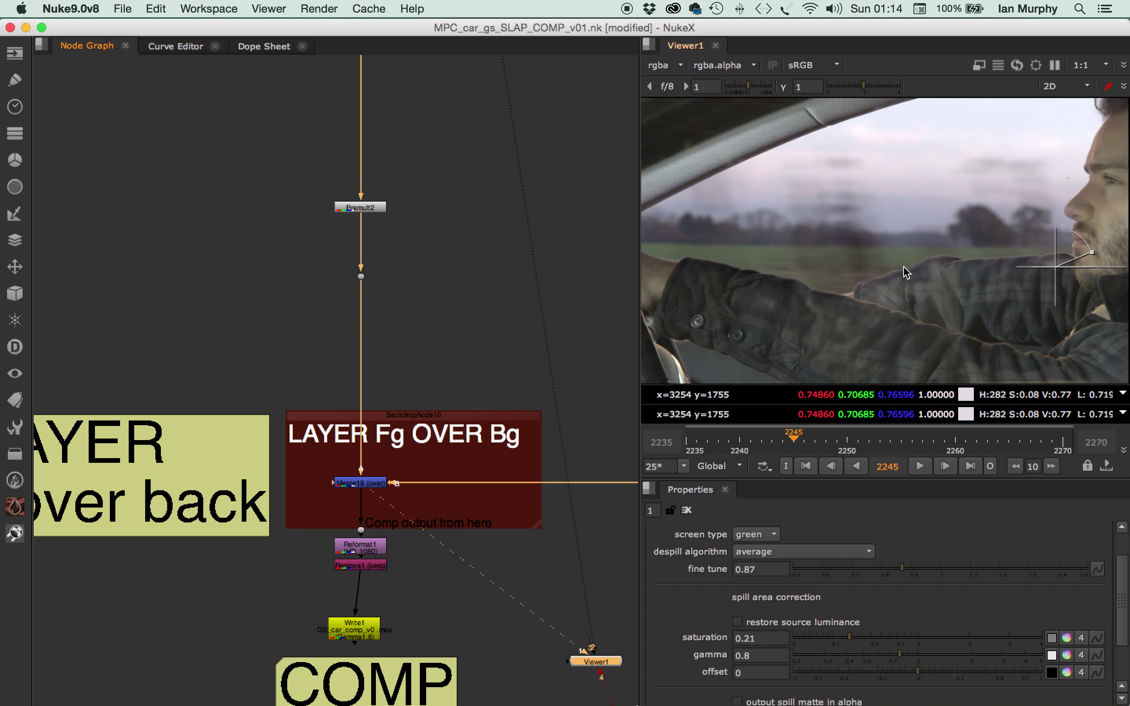
- Return to the Edge Despill section and view the Grade6 node's output
scroll(483, 292, up, 20)
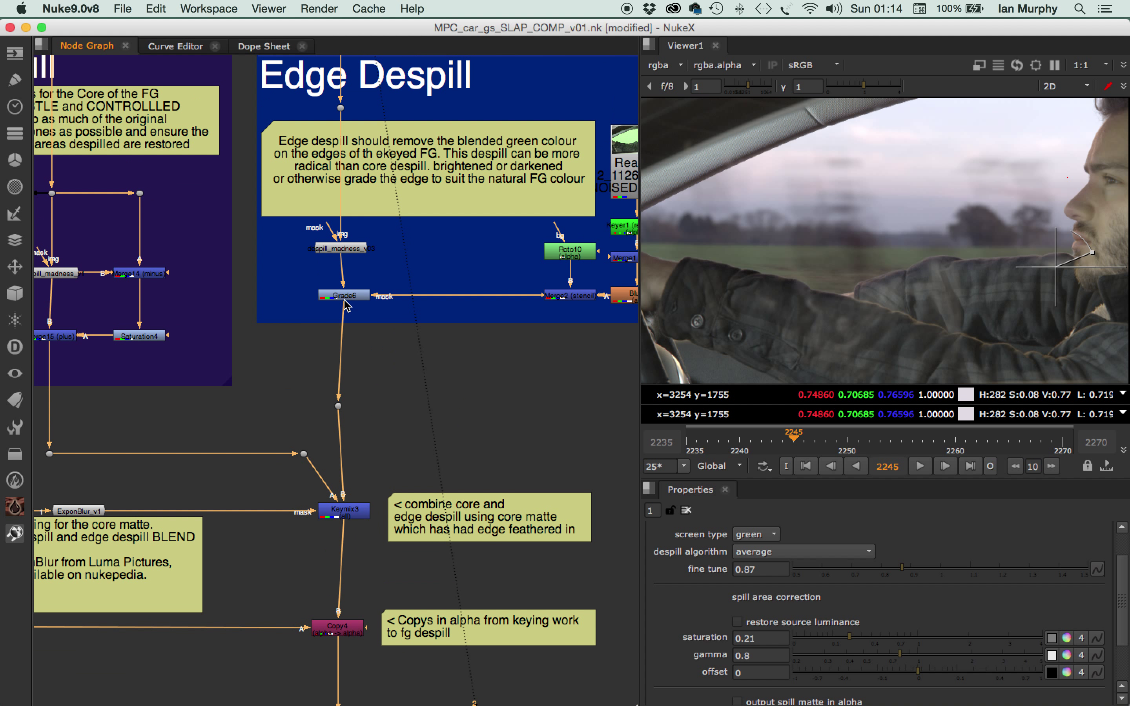
click(344, 297)
key(1)
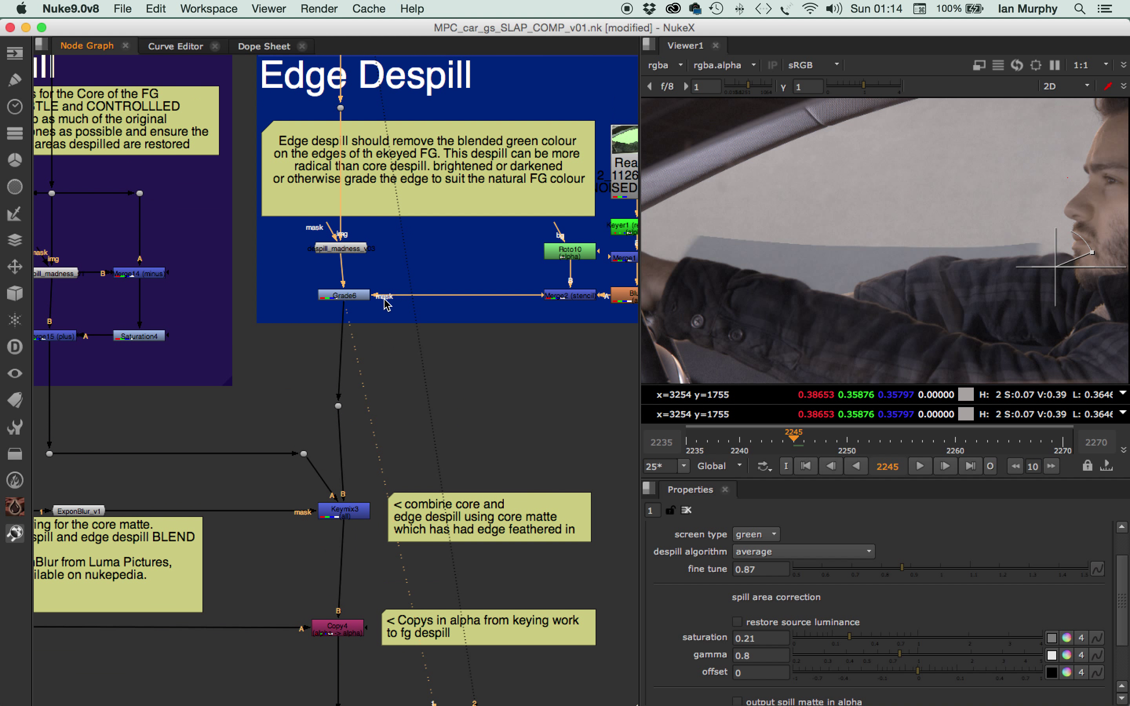
- Disconnect the Grade6 node's mask to compare the unmasked grade, and reconnect the mask to the stencil merge node
drag(384, 297, 413, 293)
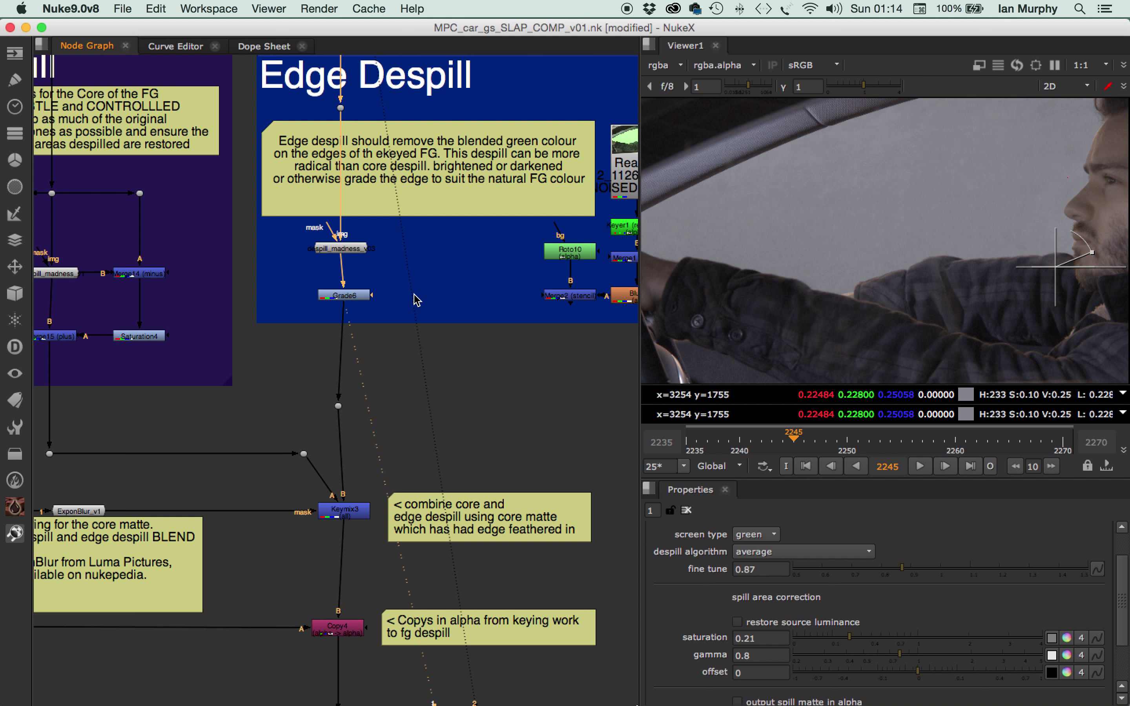
click(350, 299)
middle_drag(575, 359, 526, 387)
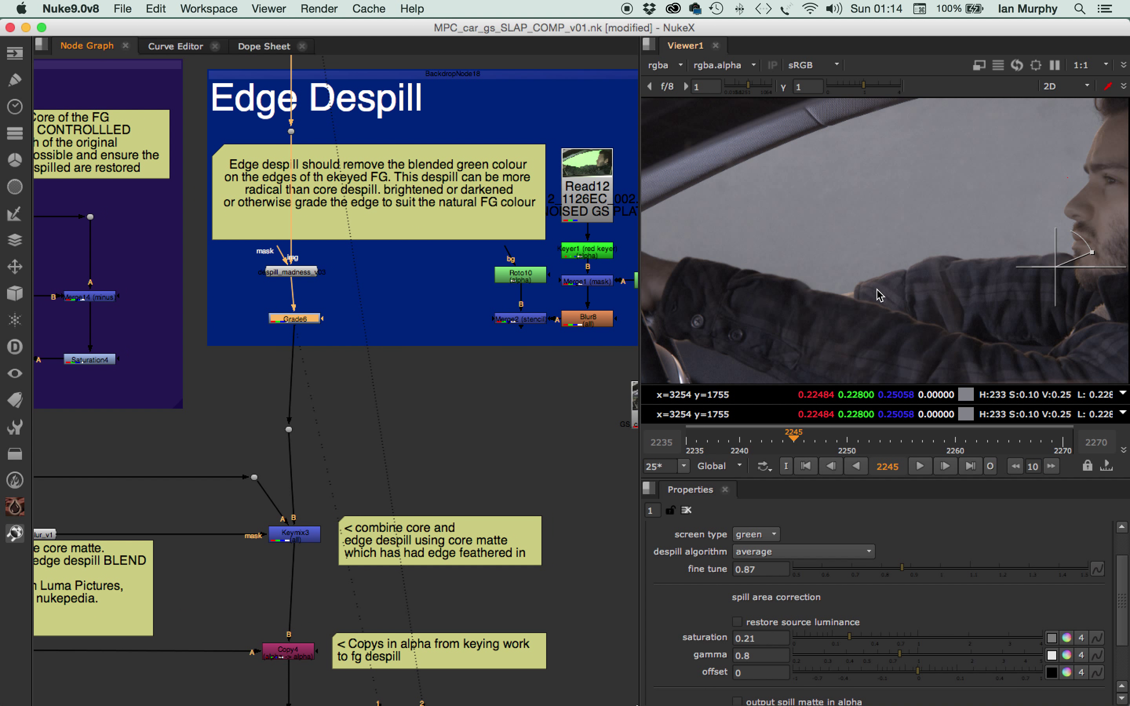
middle_drag(619, 372, 599, 404)
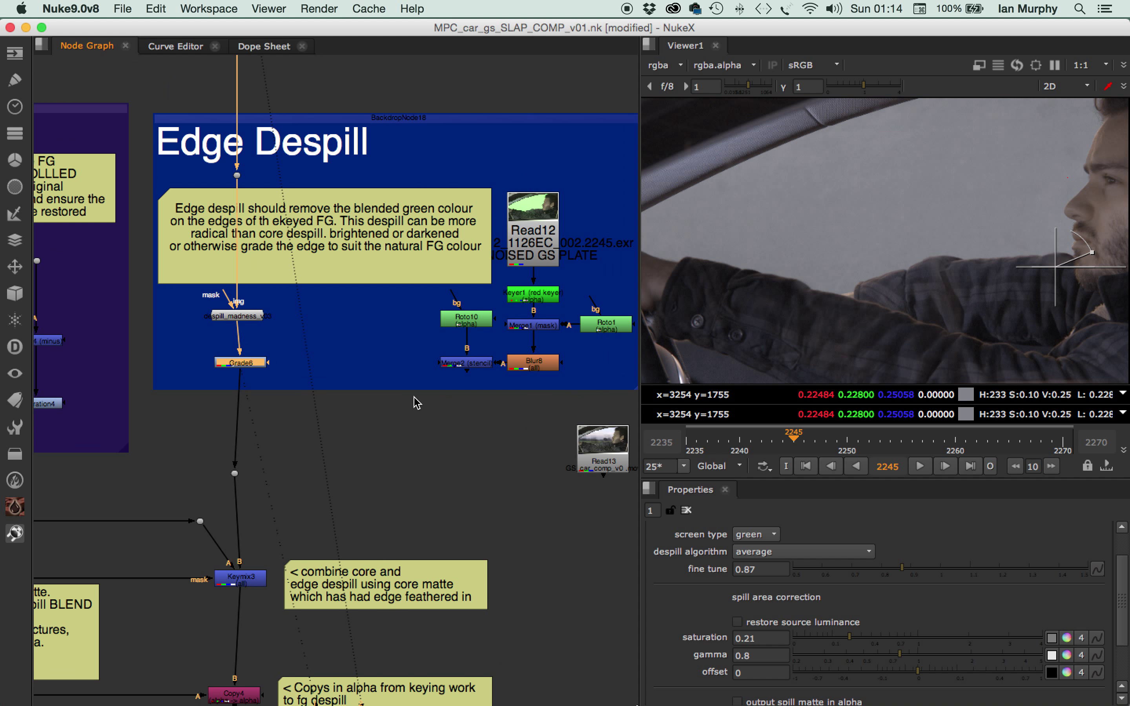
scroll(269, 367, down, 2)
drag(273, 369, 432, 369)
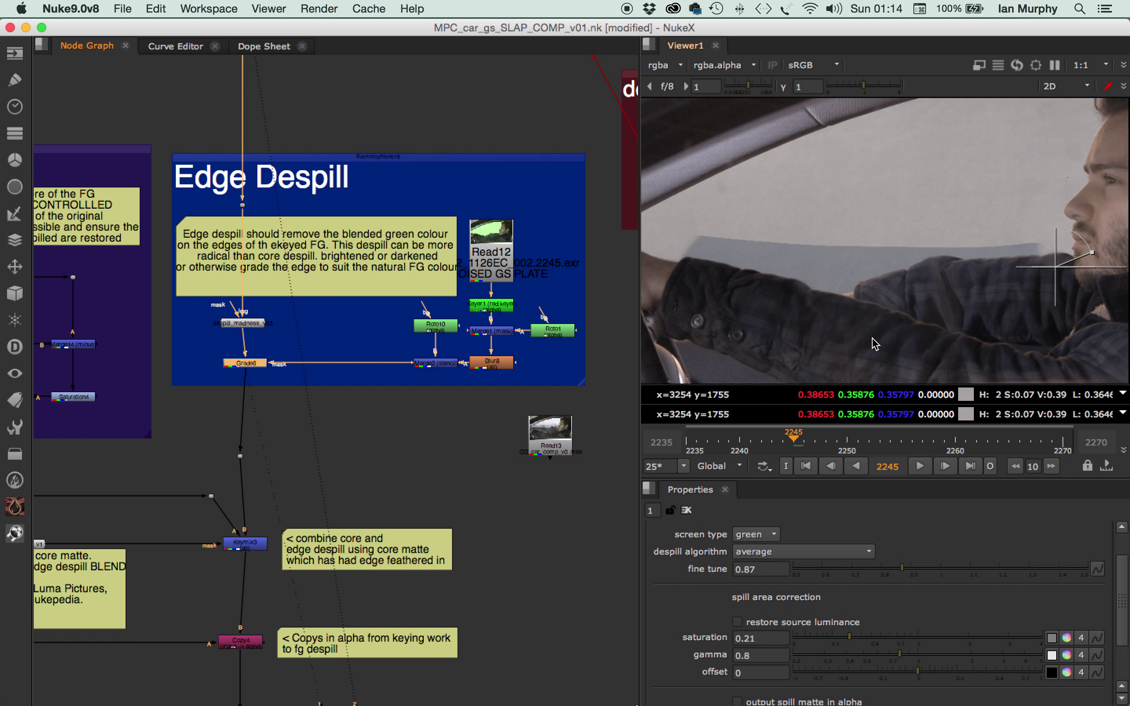
- View the Roto1 output and the stencil merge output to inspect the matte that masks the edge grade
click(555, 332)
key(1)
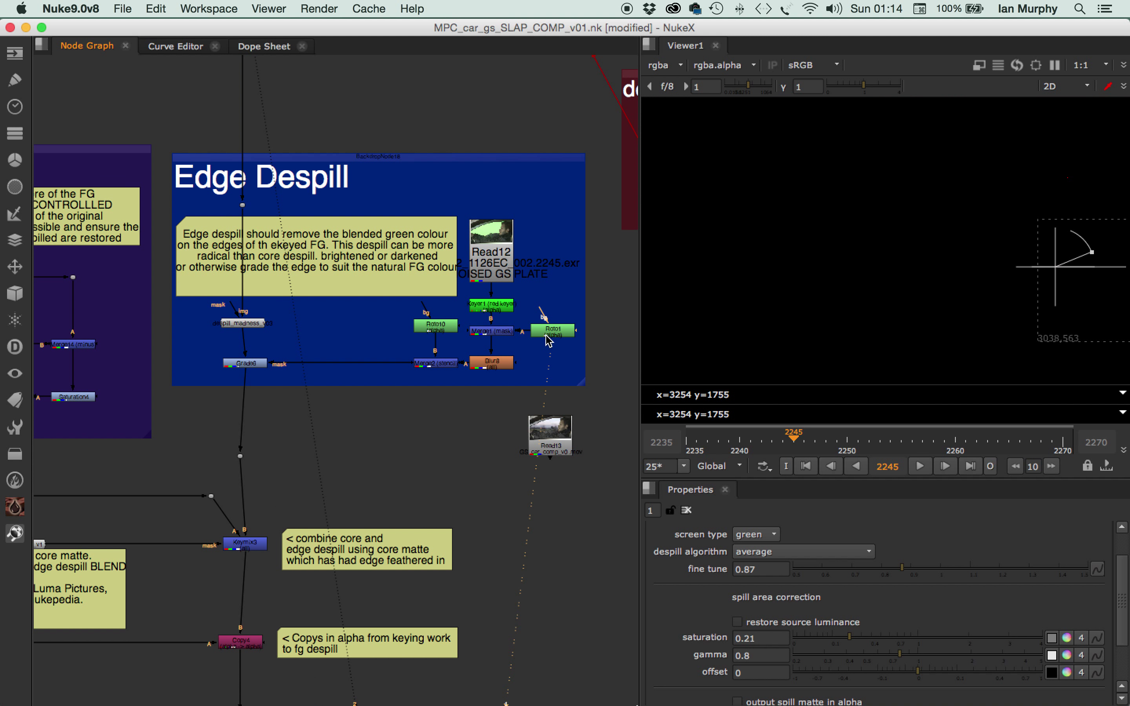
click(548, 340)
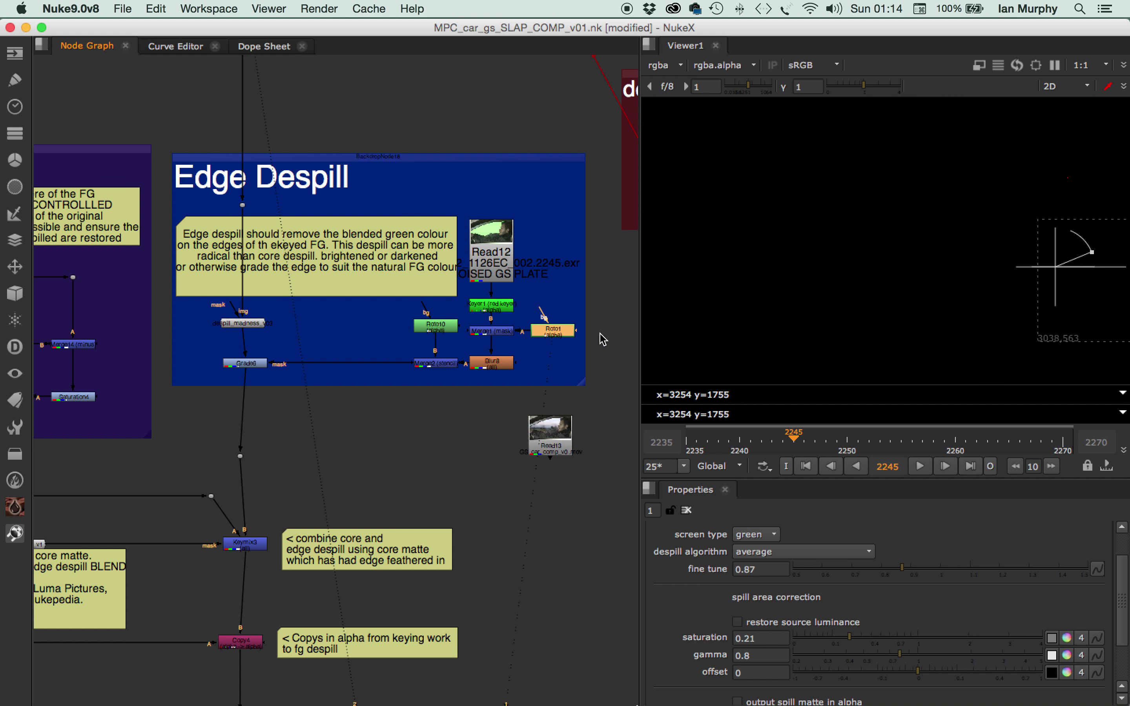
click(492, 364)
click(439, 367)
key(1)
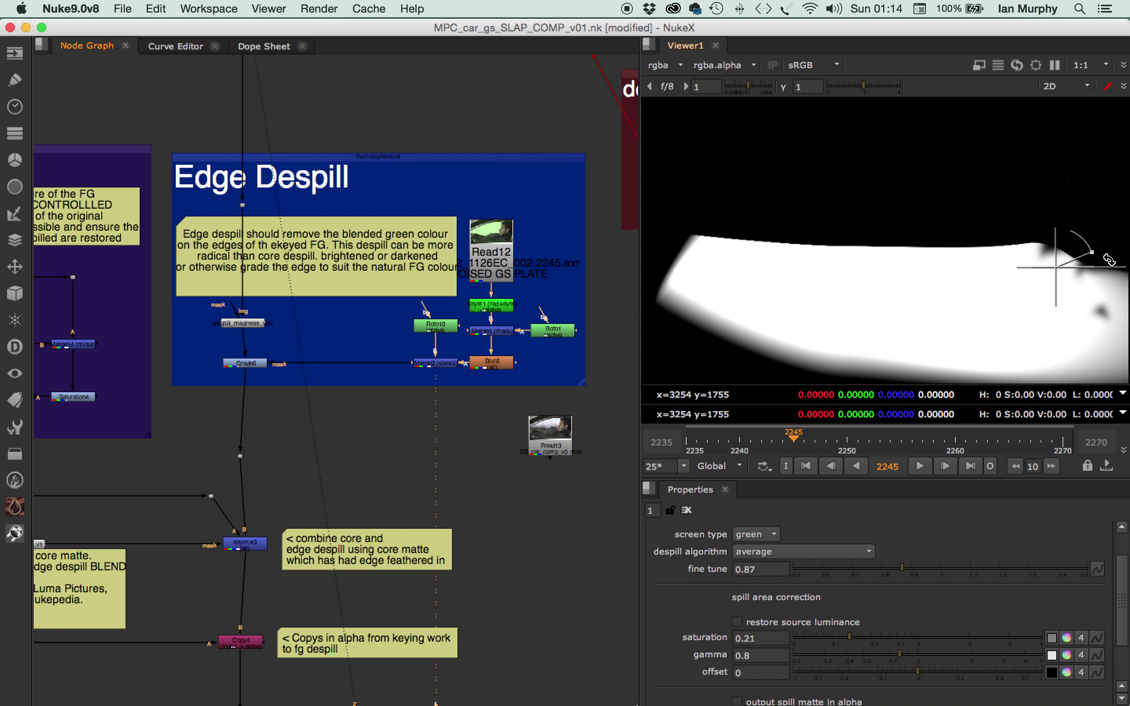
middle_drag(1056, 329, 995, 299)
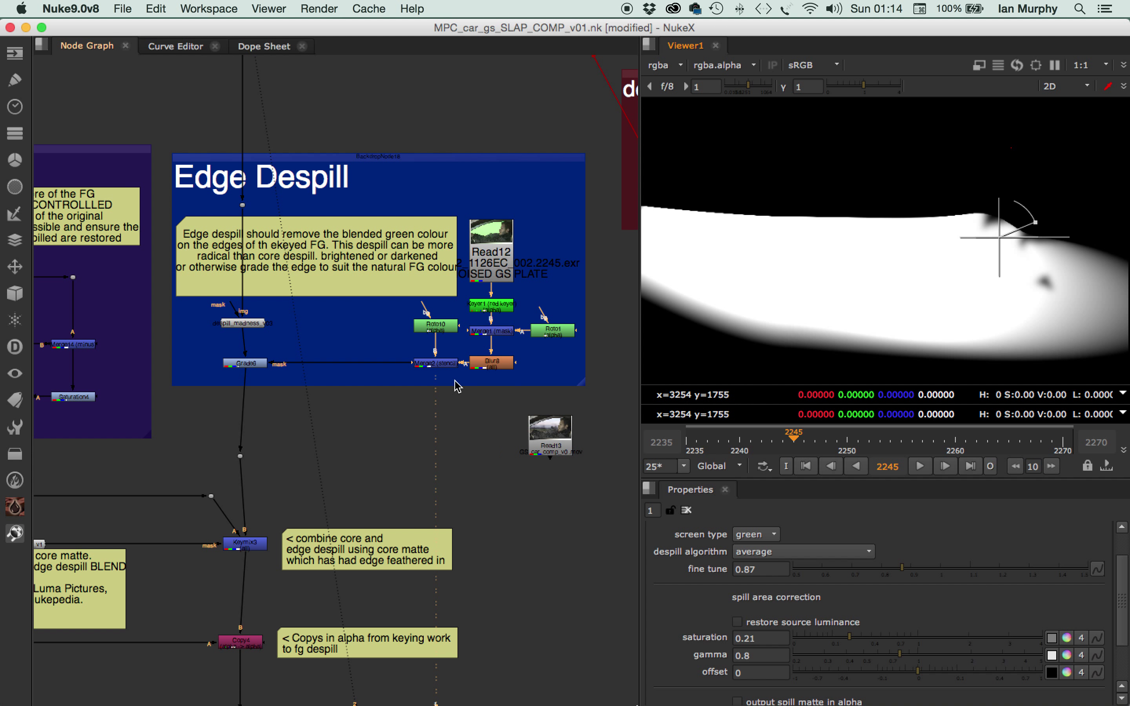
- Switch the viewer back to the Grade6 output and select that node
click(240, 367)
key(1)
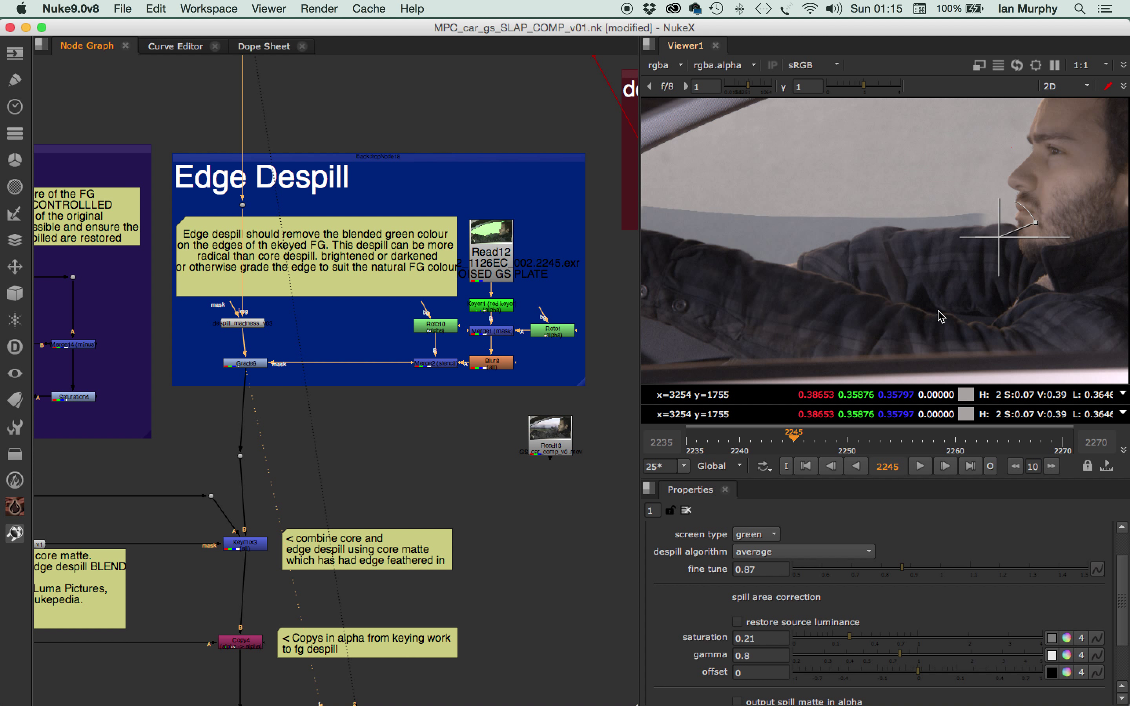
middle_drag(361, 428, 356, 394)
click(284, 324)
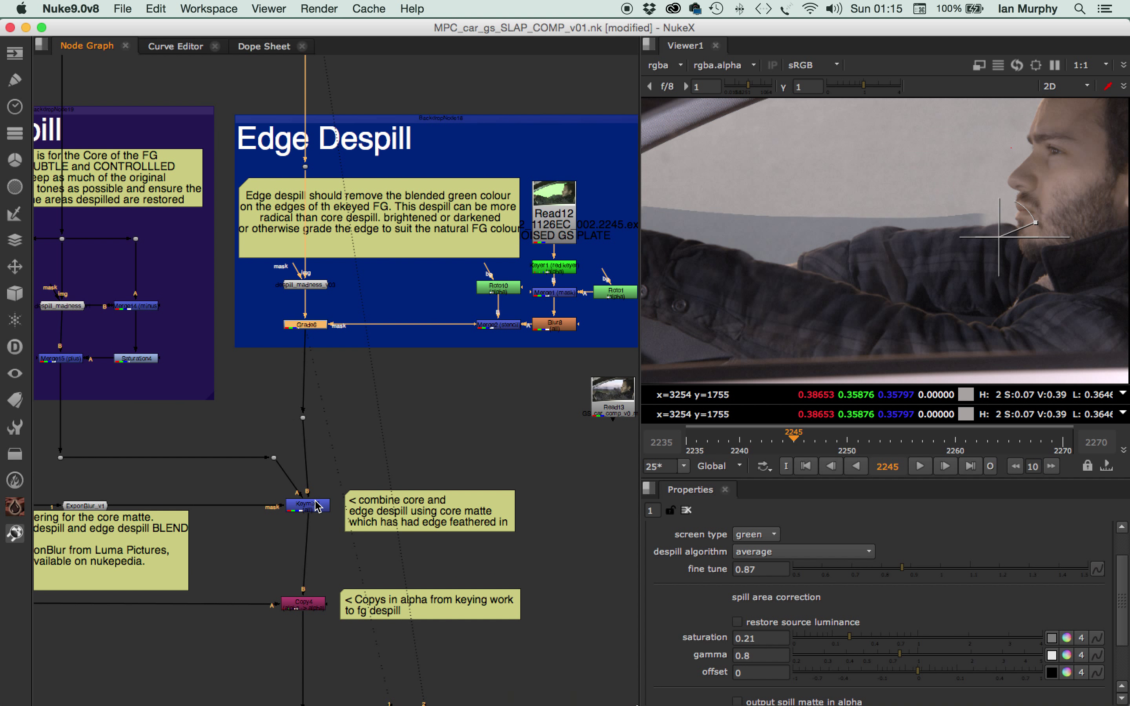
- View the Keymix3 output and inspect how the core and edge despills combine around the driver's face and arms
click(320, 514)
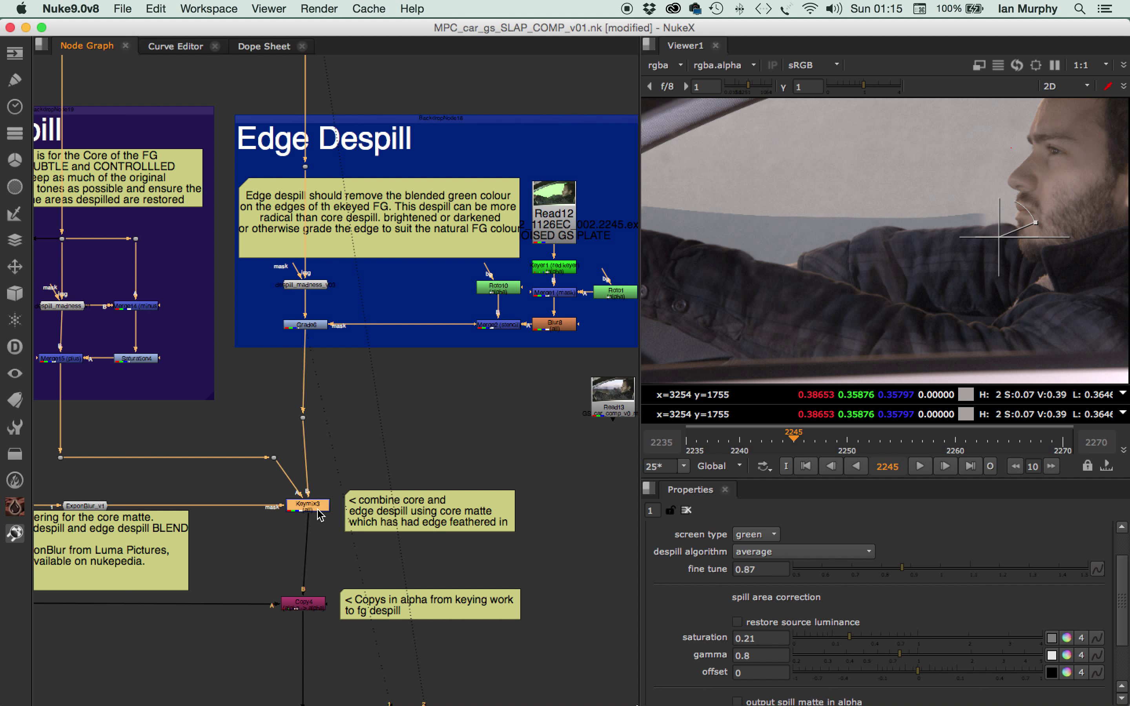
key(1)
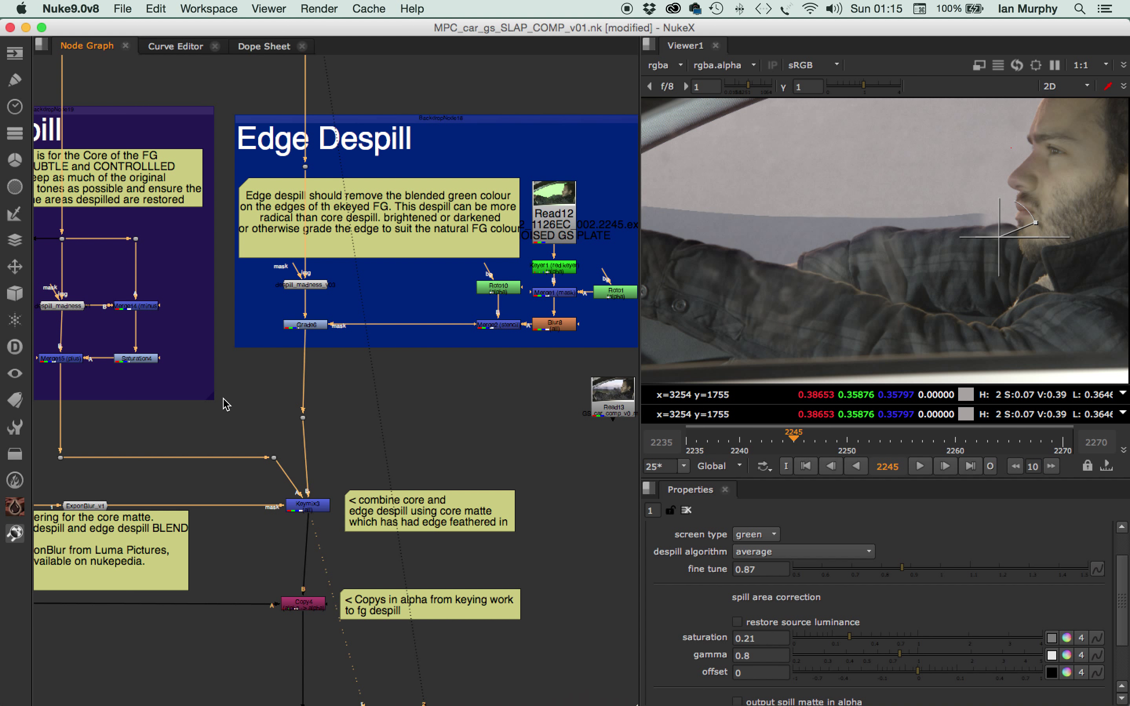
middle_drag(1093, 166, 1008, 235)
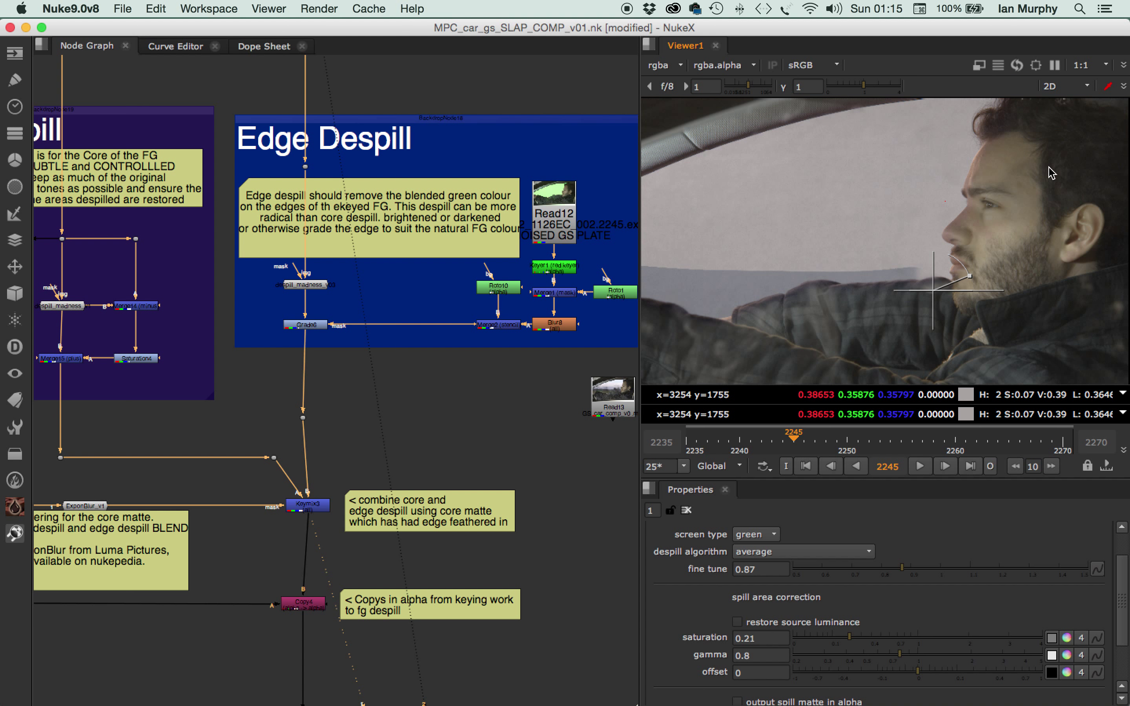
middle_drag(1031, 297, 996, 228)
middle_drag(777, 325, 833, 325)
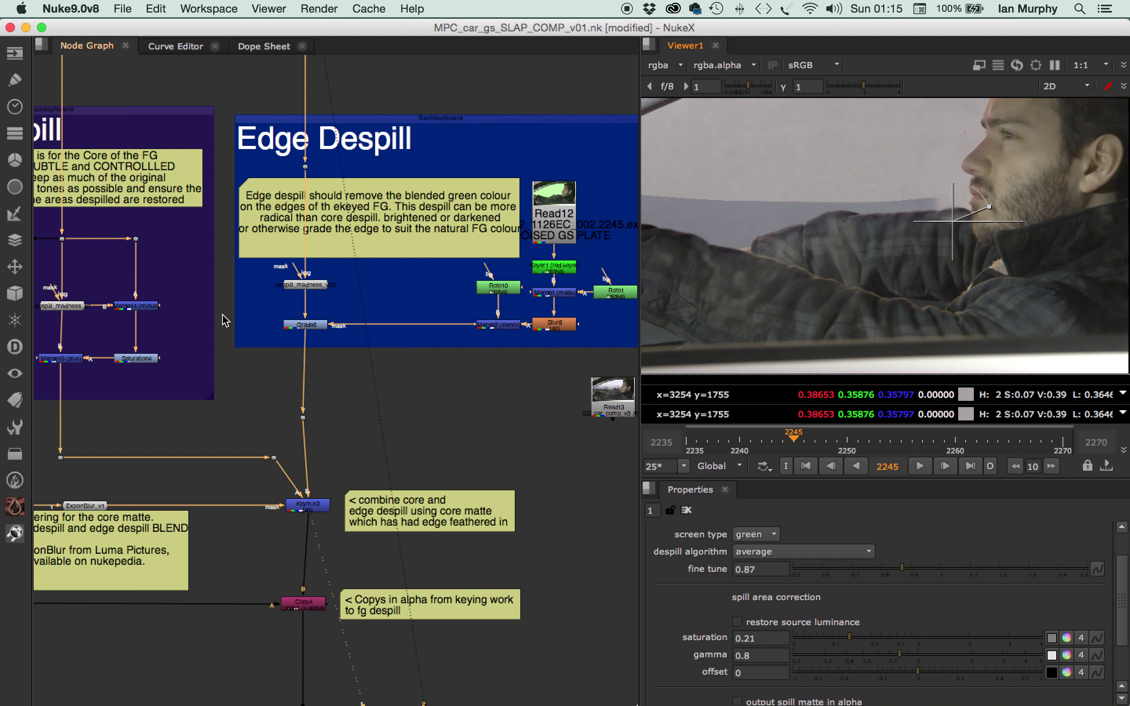
middle_drag(226, 321, 391, 325)
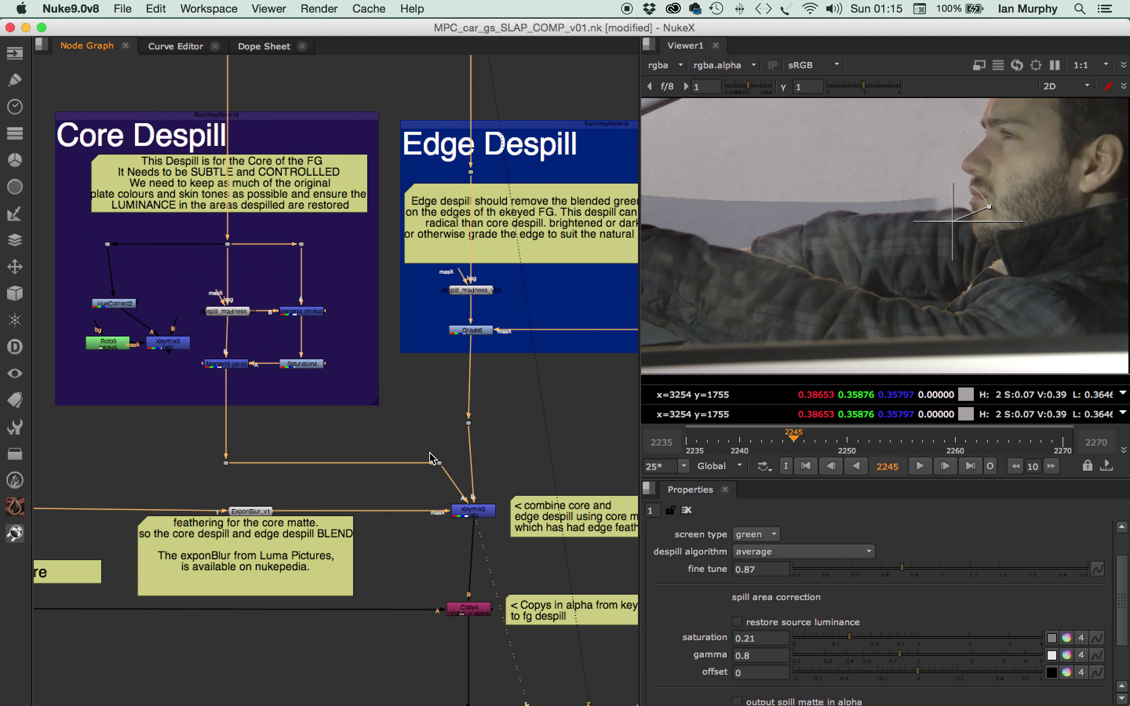
- Select the ExponBlur_v1 node that feeds the Keymix3 mask and toggle the viewer's alpha channel display
middle_drag(518, 491, 440, 424)
scroll(386, 458, up, 4)
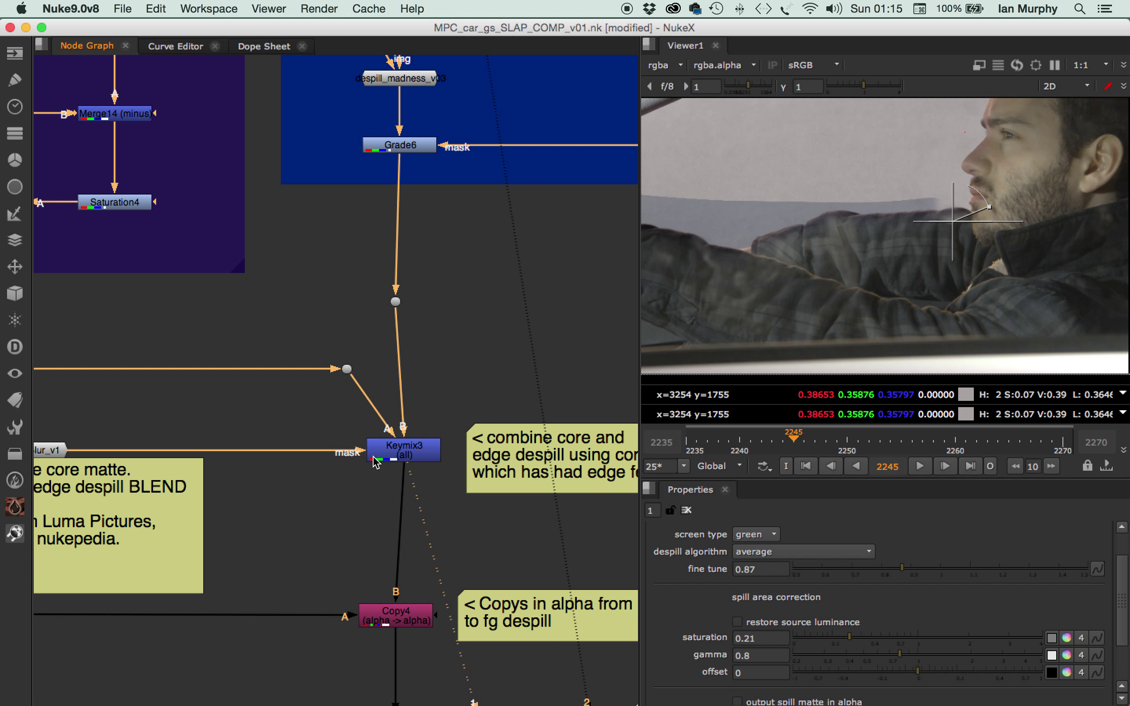
middle_drag(384, 460, 486, 539)
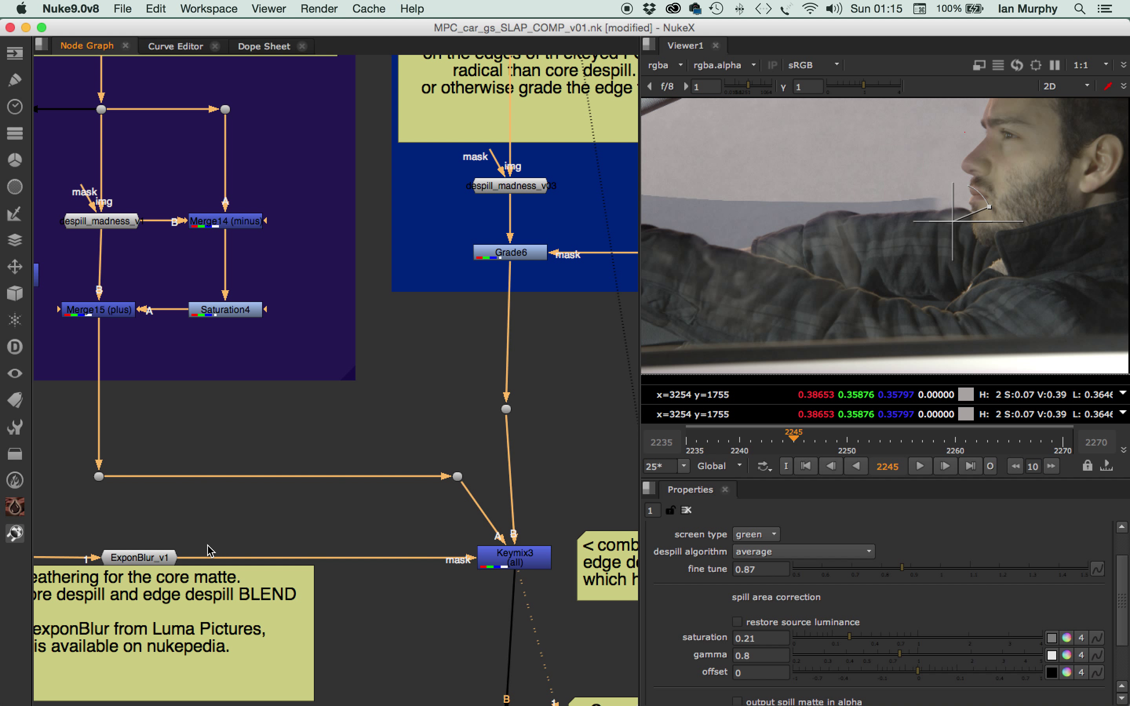
click(154, 557)
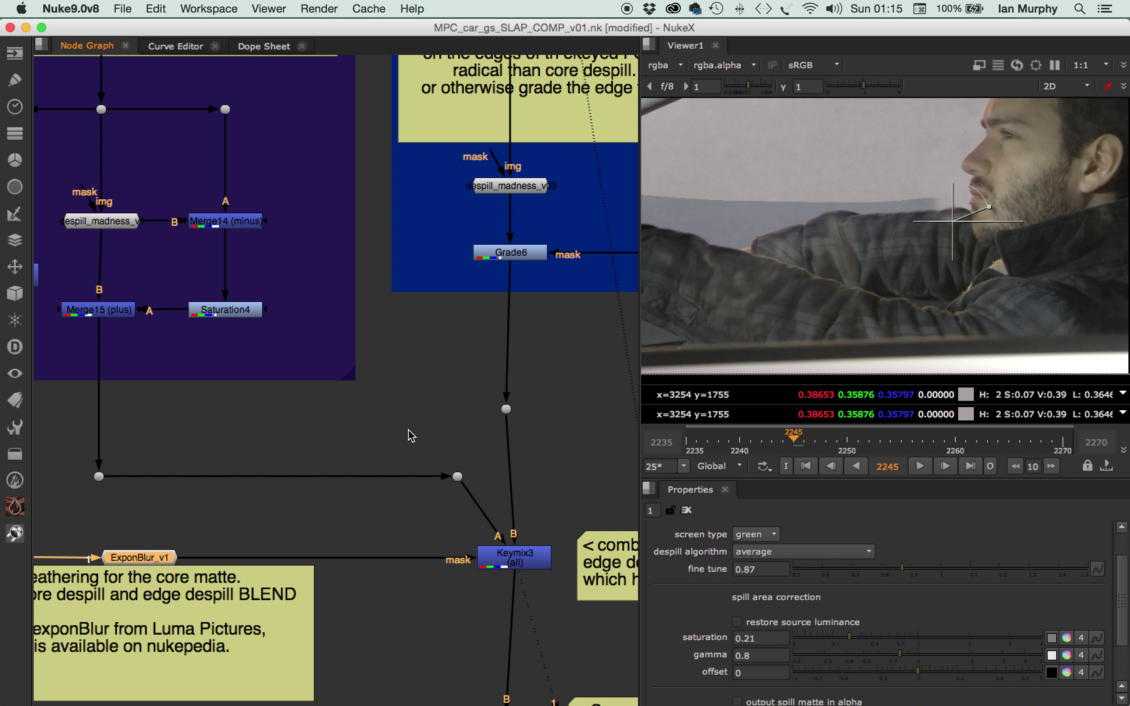
key(a)
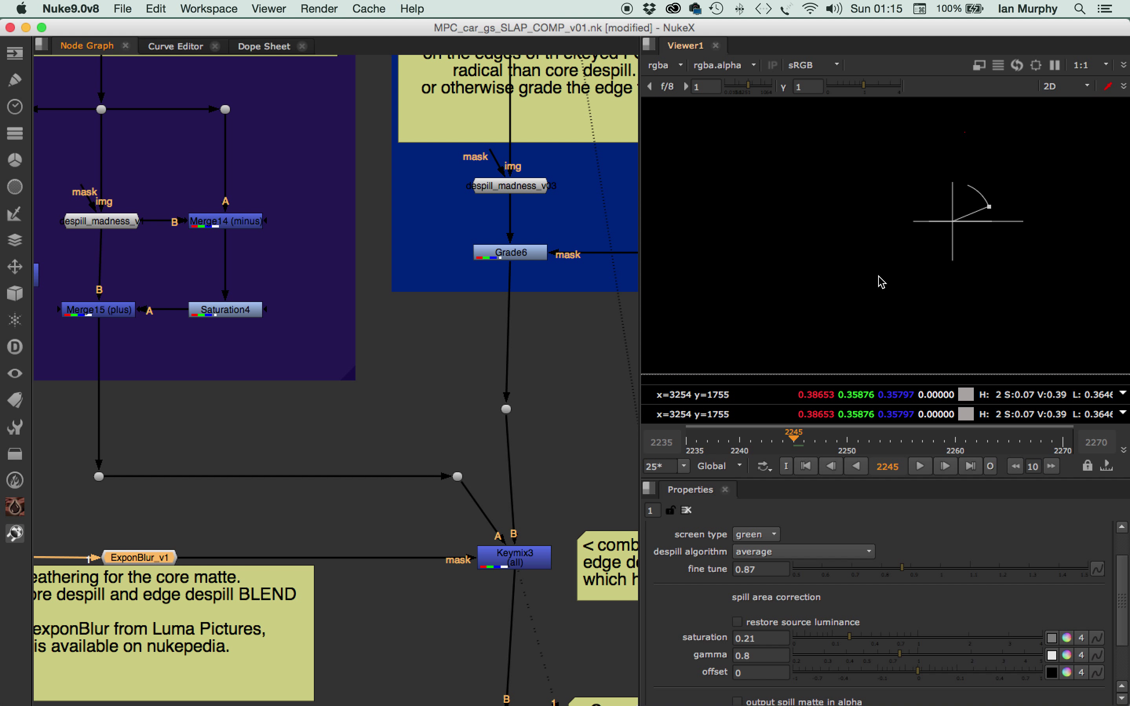
- Widen the viewer pane to reveal its compare options and turn off the A/B "under" comparison
scroll(328, 277, down, 10)
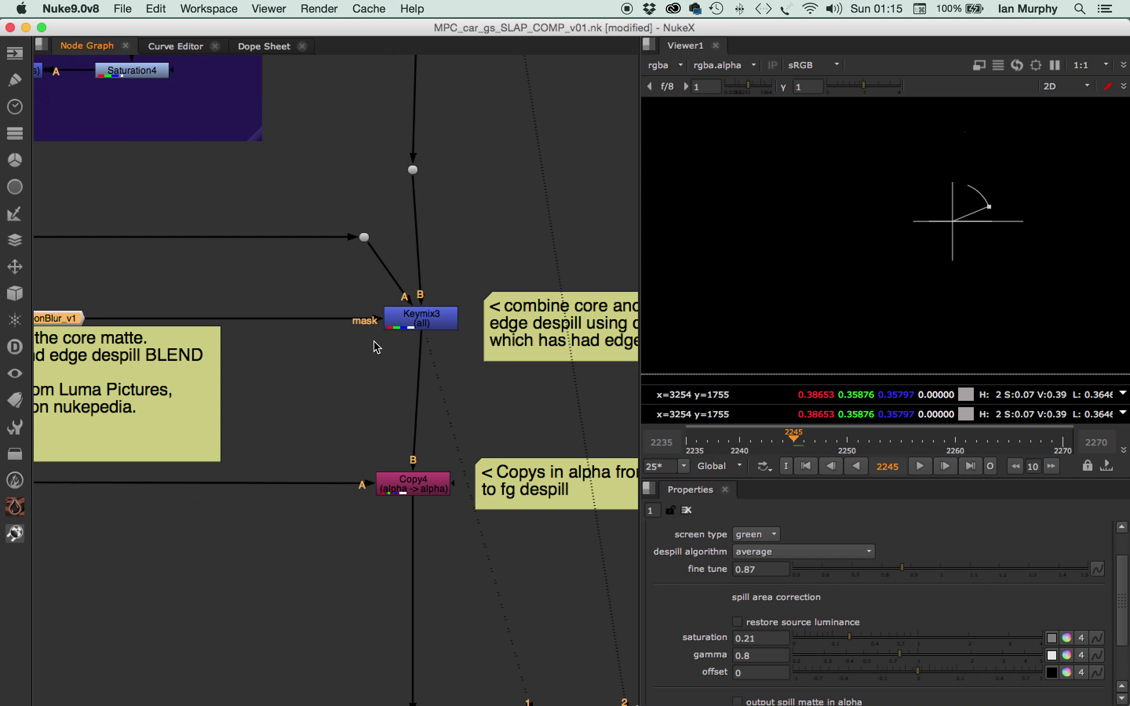
scroll(434, 285, down, 15)
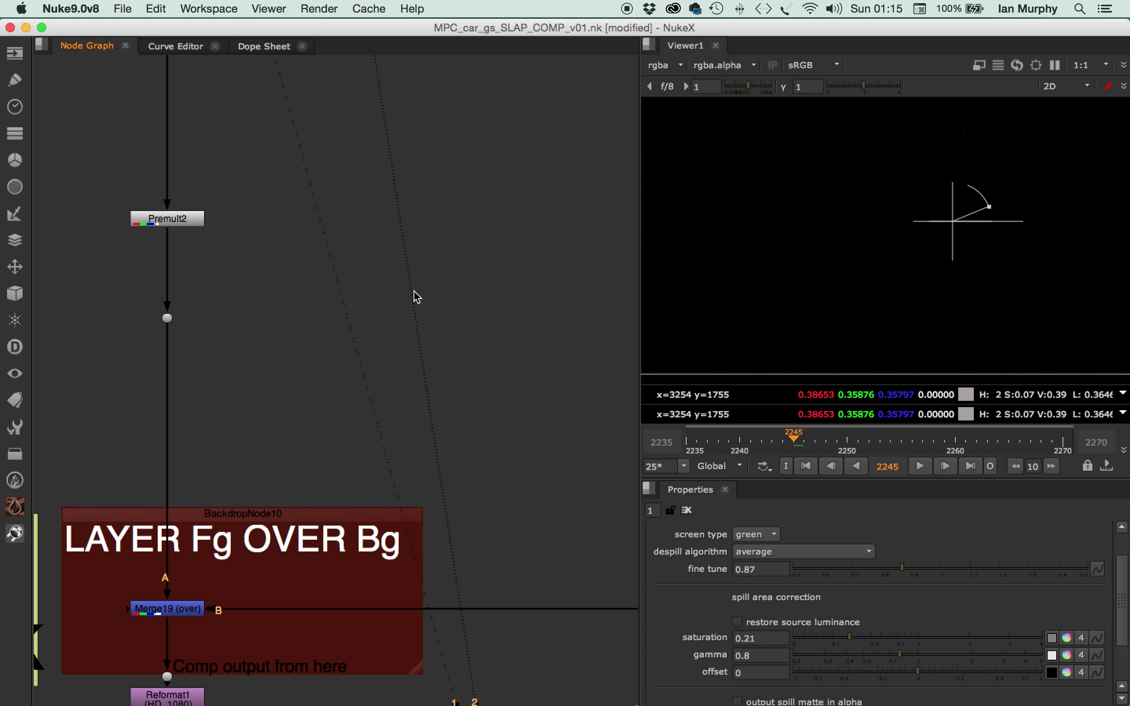
scroll(444, 199, down, 12)
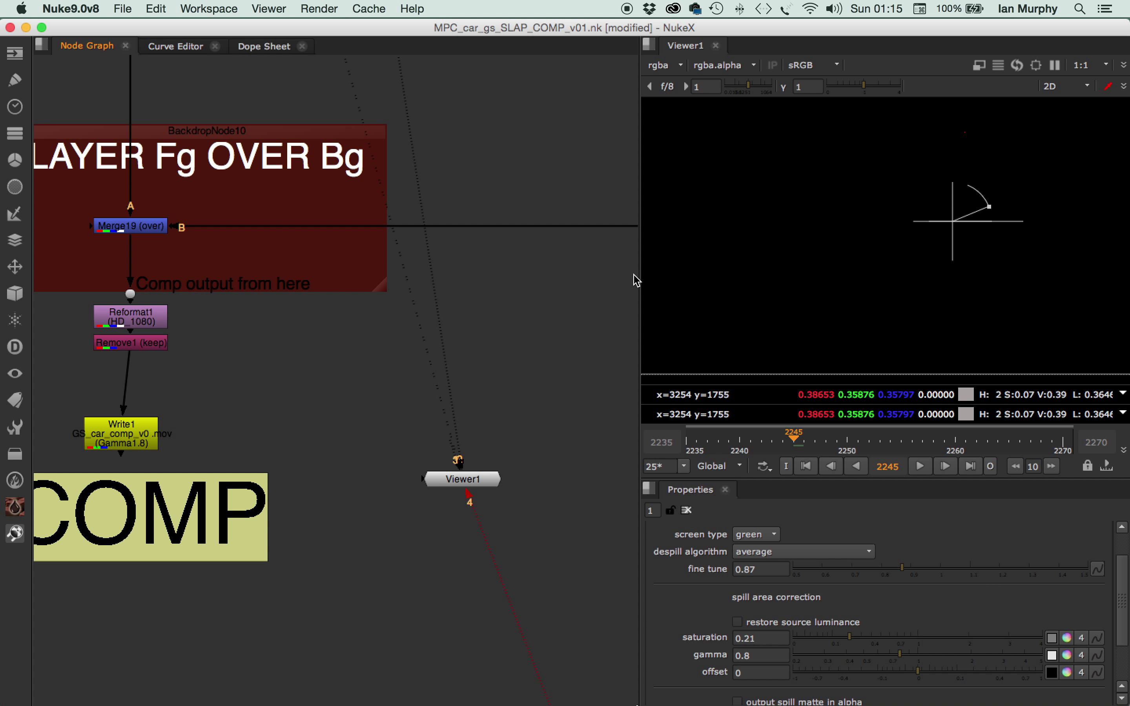
drag(640, 274, 407, 270)
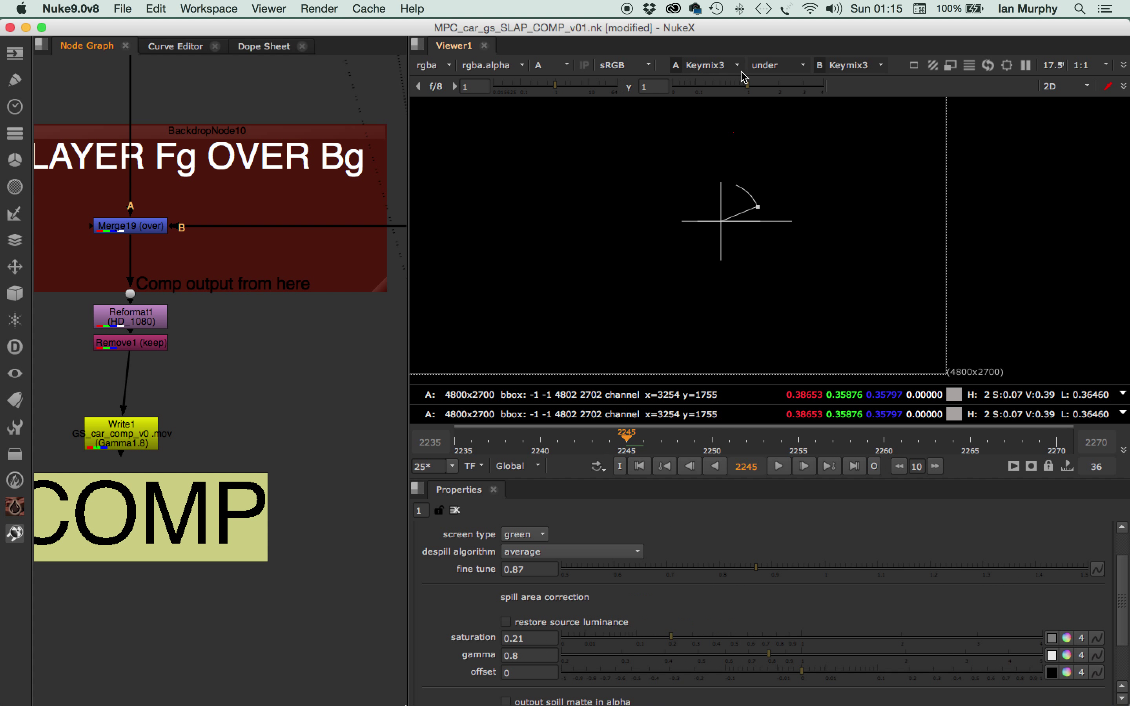
click(769, 66)
click(765, 79)
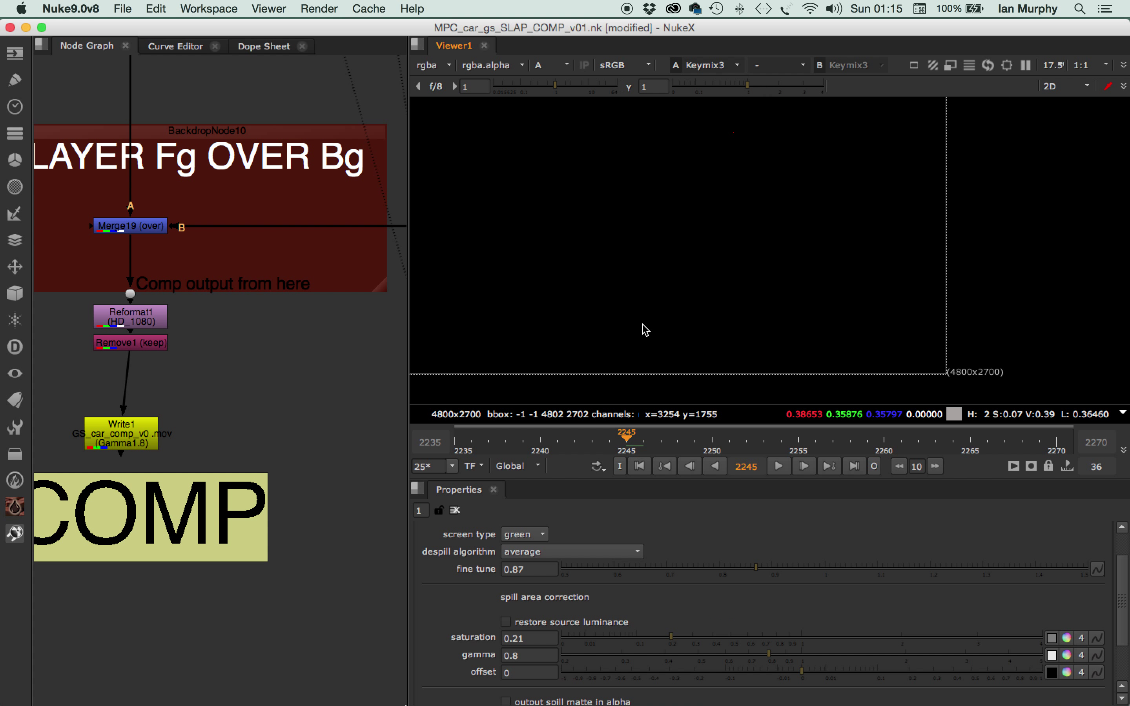
- Locate the Keymix3 node in the node graph again and select it
middle_drag(627, 251, 798, 350)
middle_drag(322, 131, 396, 417)
middle_drag(414, 150, 374, 367)
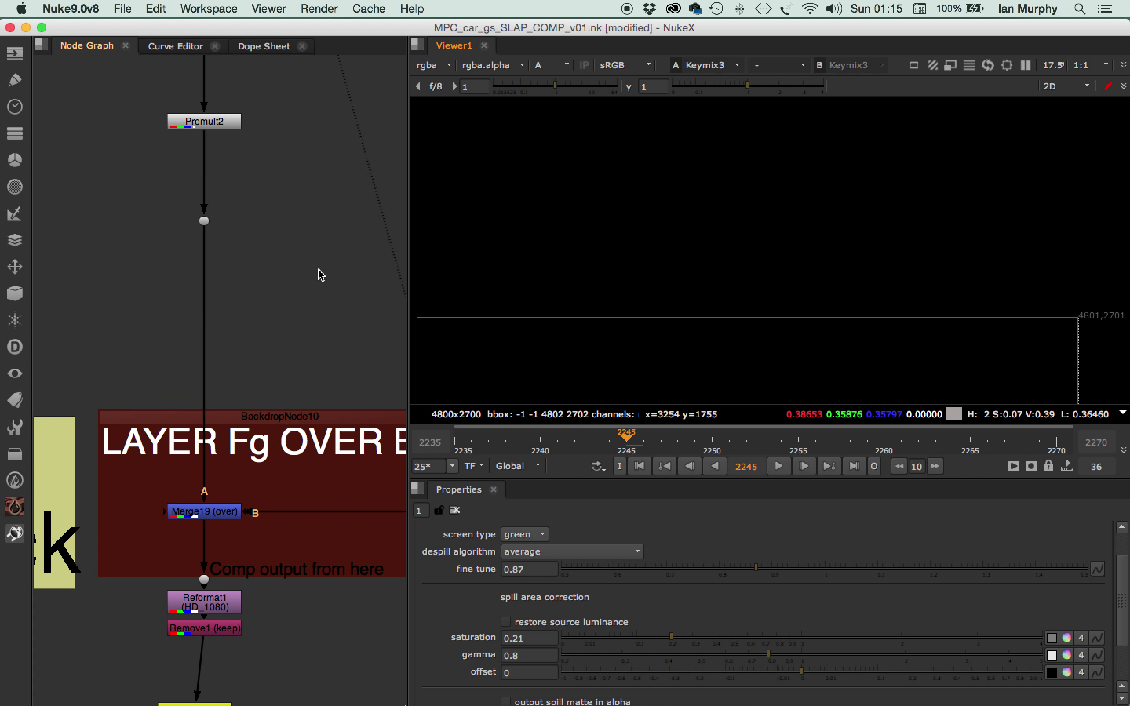
mouse_move(312, 138)
middle_down()
mouse_move(315, 282)
mouse_move(290, 537)
middle_up()
mouse_move(340, 109)
middle_down()
mouse_move(305, 414)
mouse_move(351, 388)
middle_up()
middle_drag(305, 328, 327, 392)
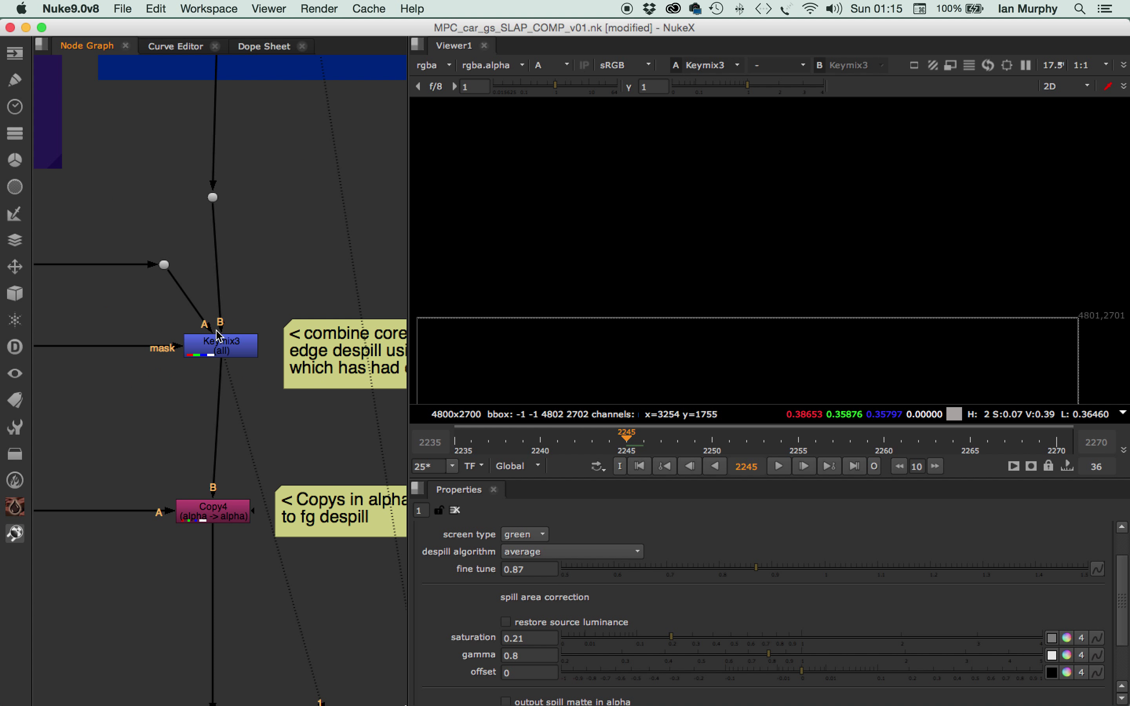
click(218, 337)
middle_drag(219, 338, 272, 387)
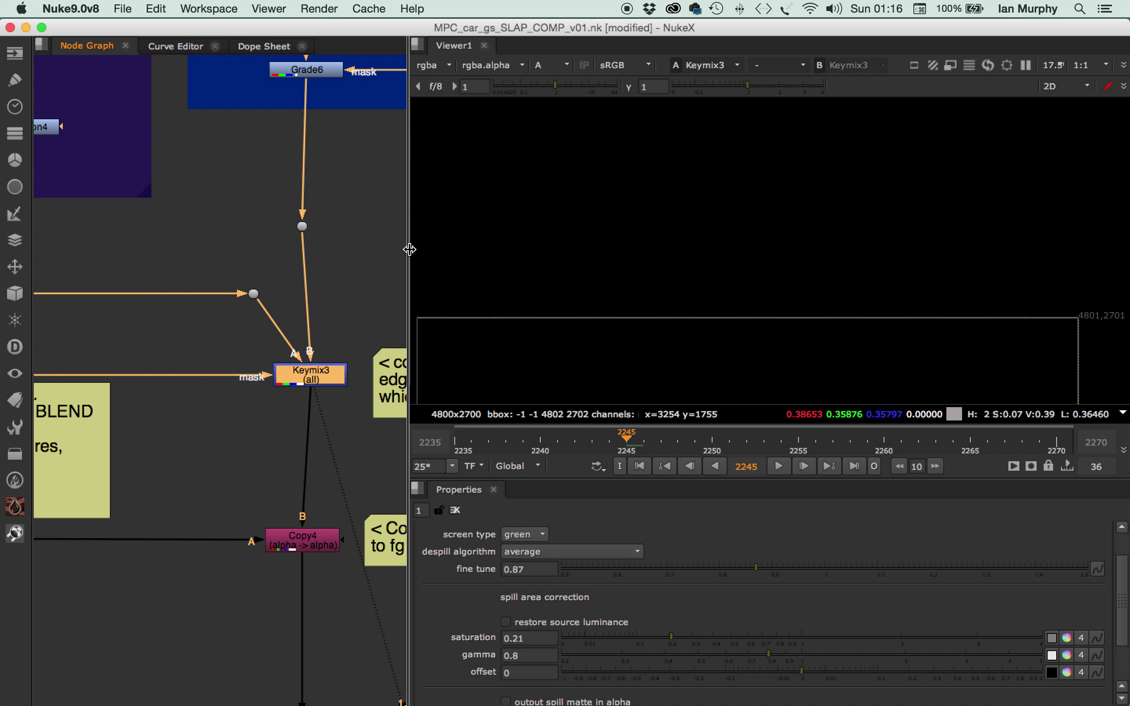
- Give the node graph more width and view the output of the ExponBlur_v1 node
drag(408, 248, 521, 250)
middle_drag(126, 336, 306, 338)
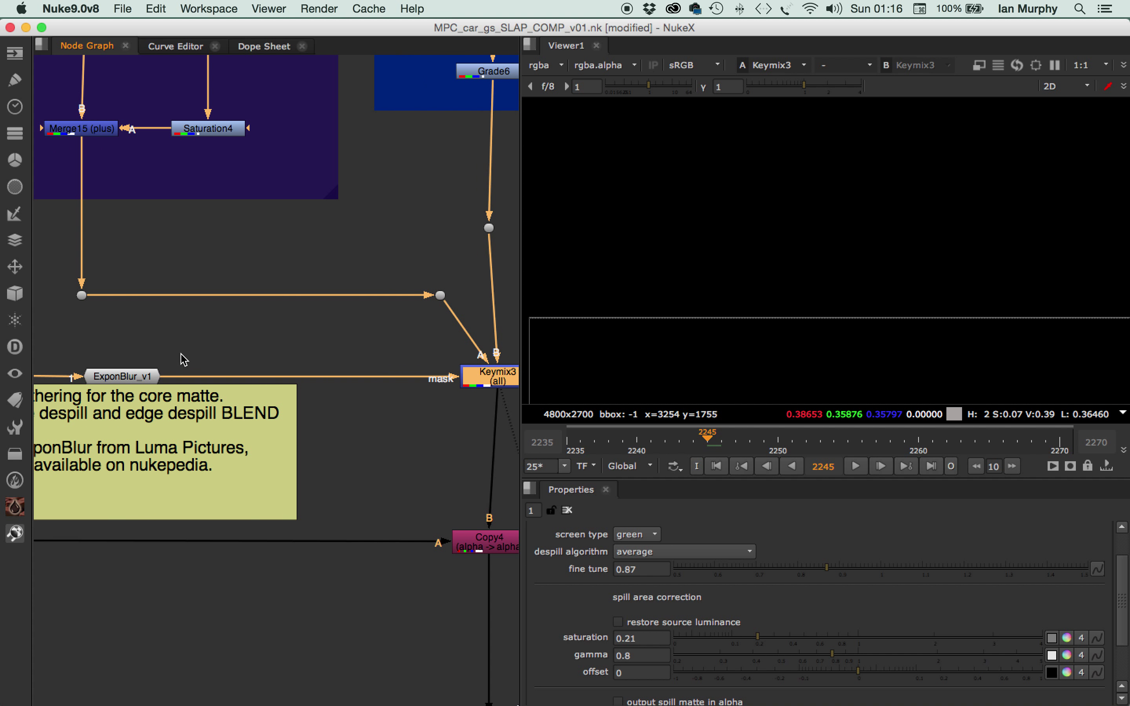
click(130, 379)
key(1)
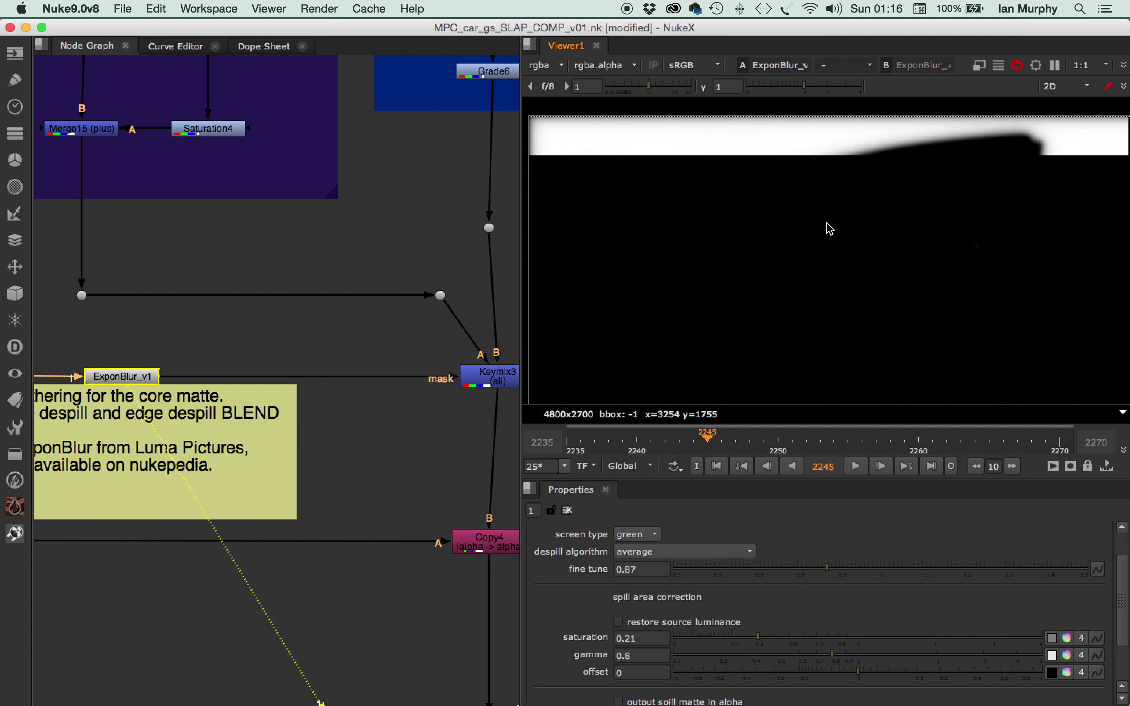
- Trace the ExponBlur_v1 input back to the Make Core Matte group and return to the blur node
middle_drag(96, 374, 378, 292)
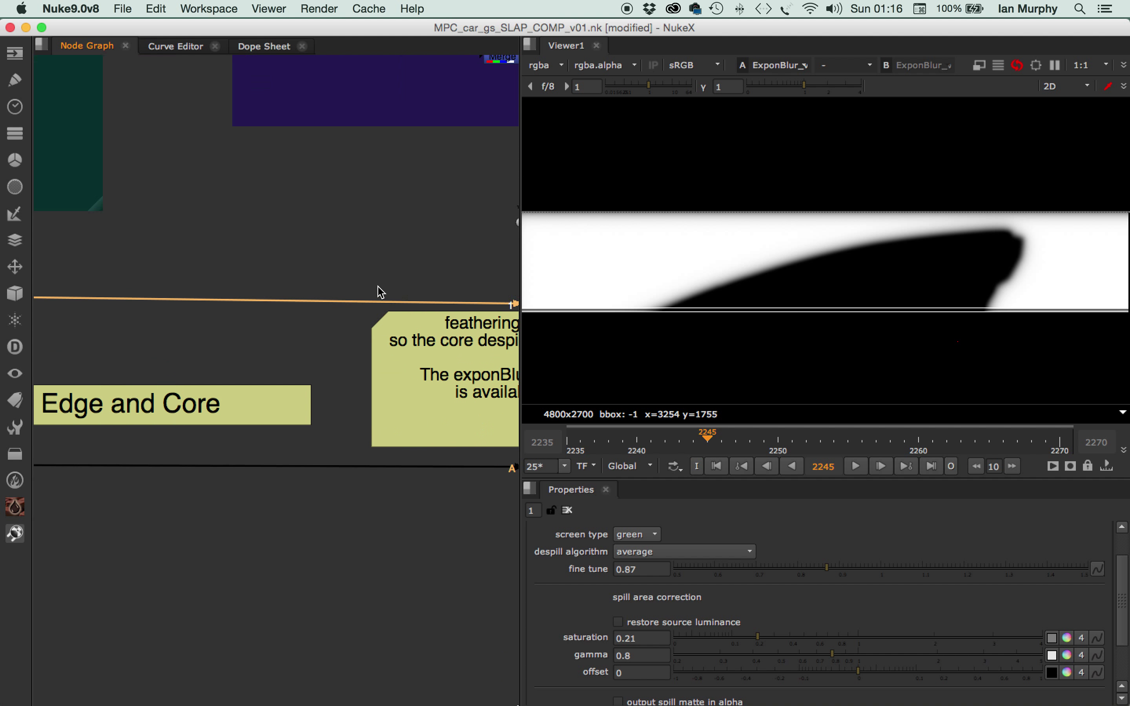
middle_drag(92, 297, 238, 266)
scroll(238, 266, up, 1)
scroll(237, 262, down, 6)
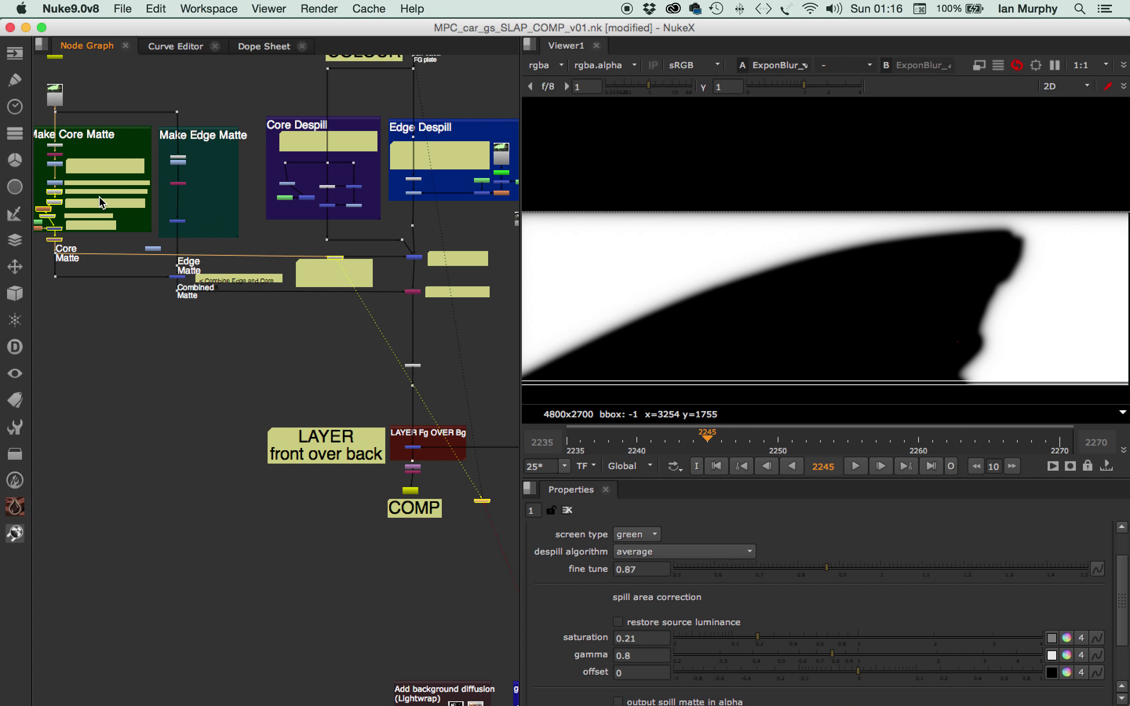
scroll(255, 262, up, 8)
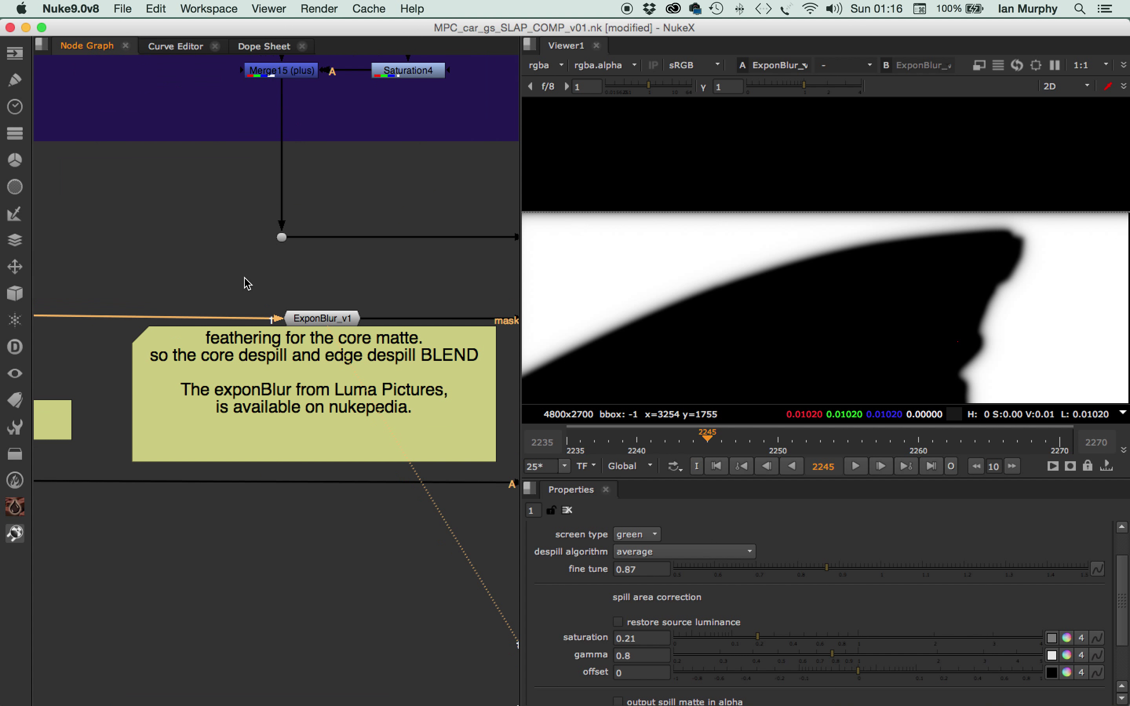
middle_drag(300, 287, 196, 322)
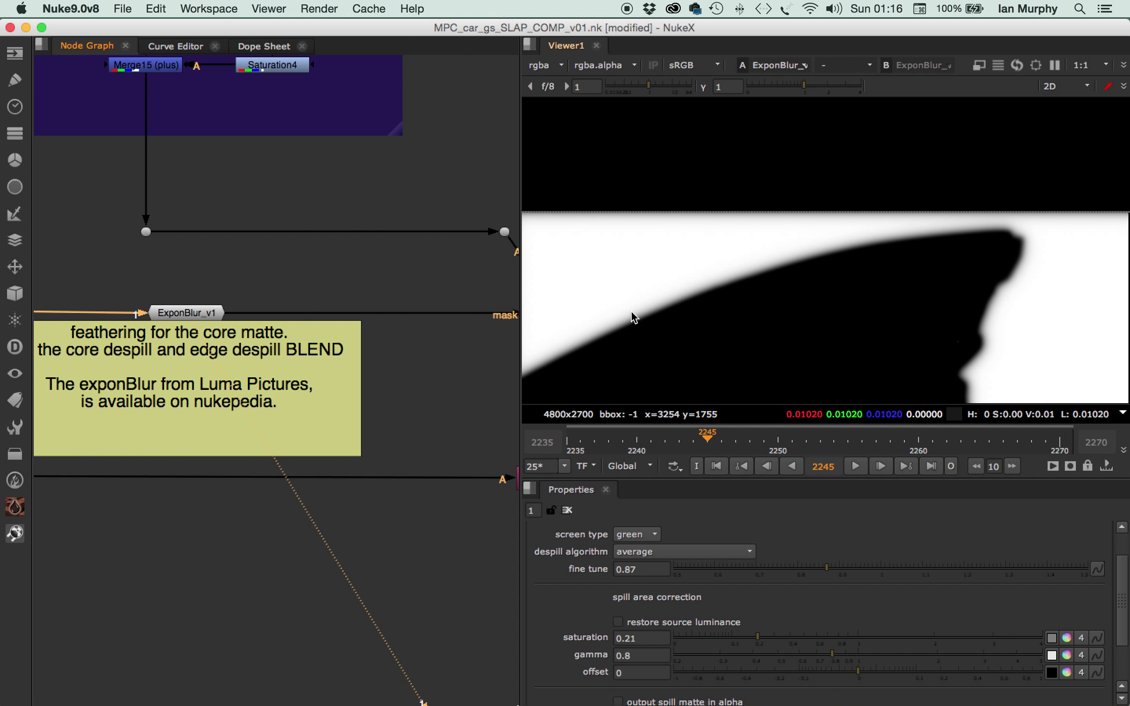
- Inspect the feathered edges of the blurred core matte and identify the core despill branch entering Keymix3
middle_drag(962, 275, 872, 329)
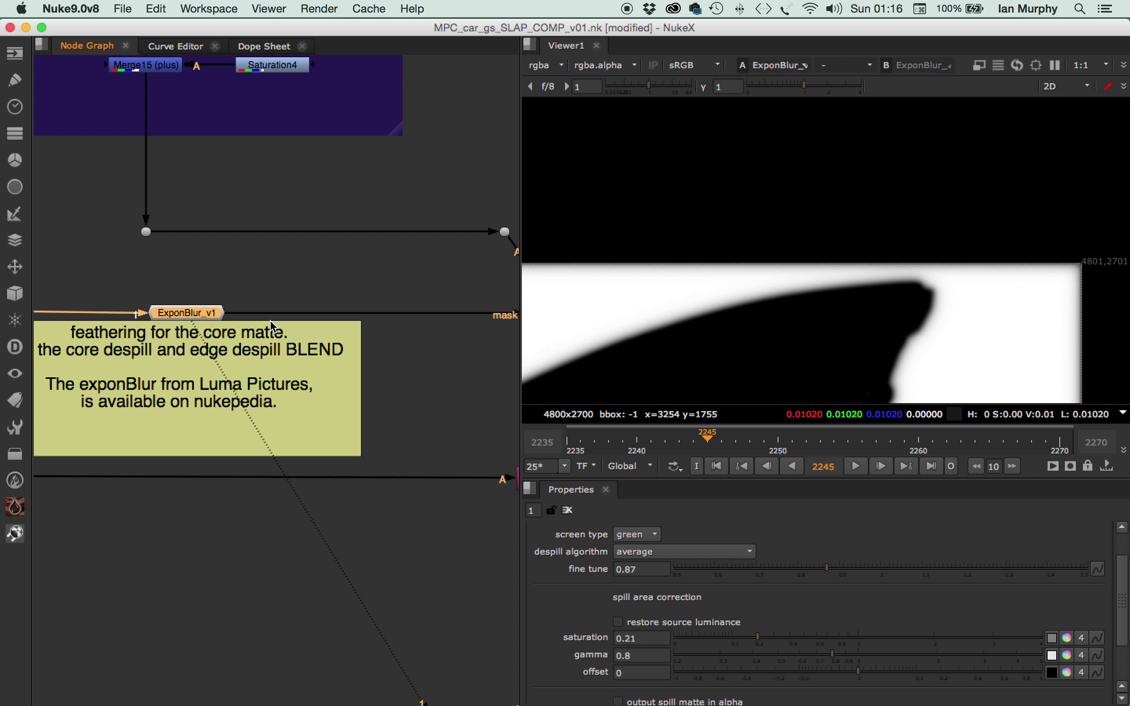
middle_drag(471, 304, 369, 380)
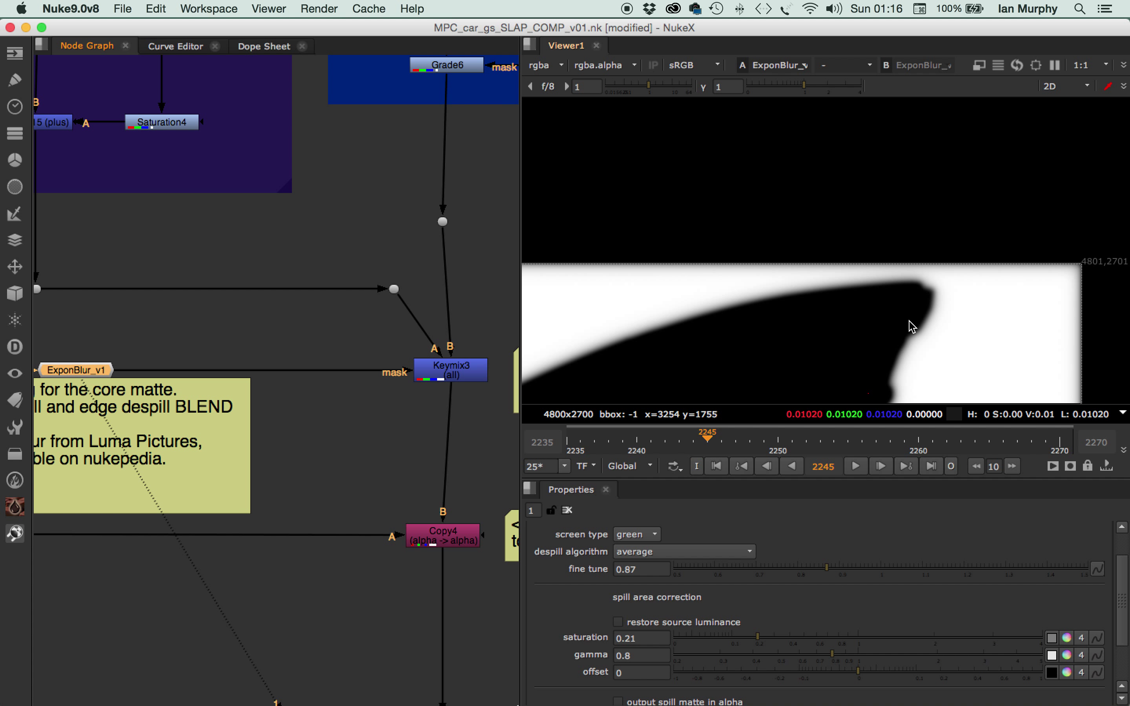
middle_drag(913, 323, 908, 264)
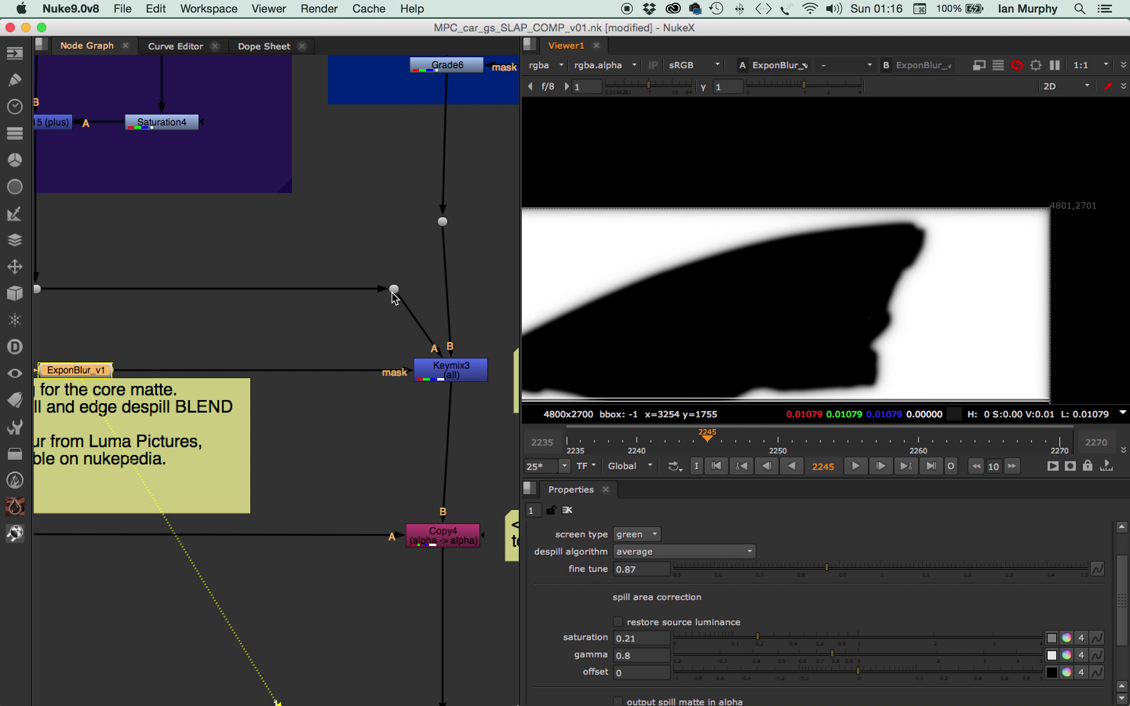
click(395, 289)
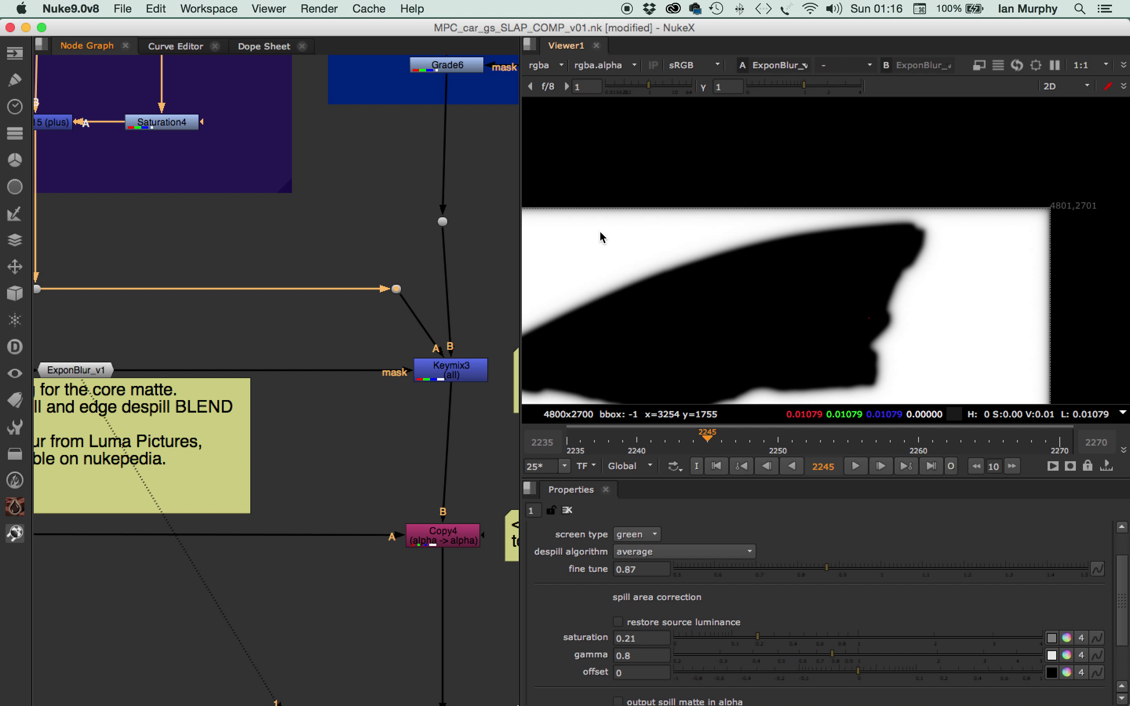
middle_drag(636, 313, 599, 233)
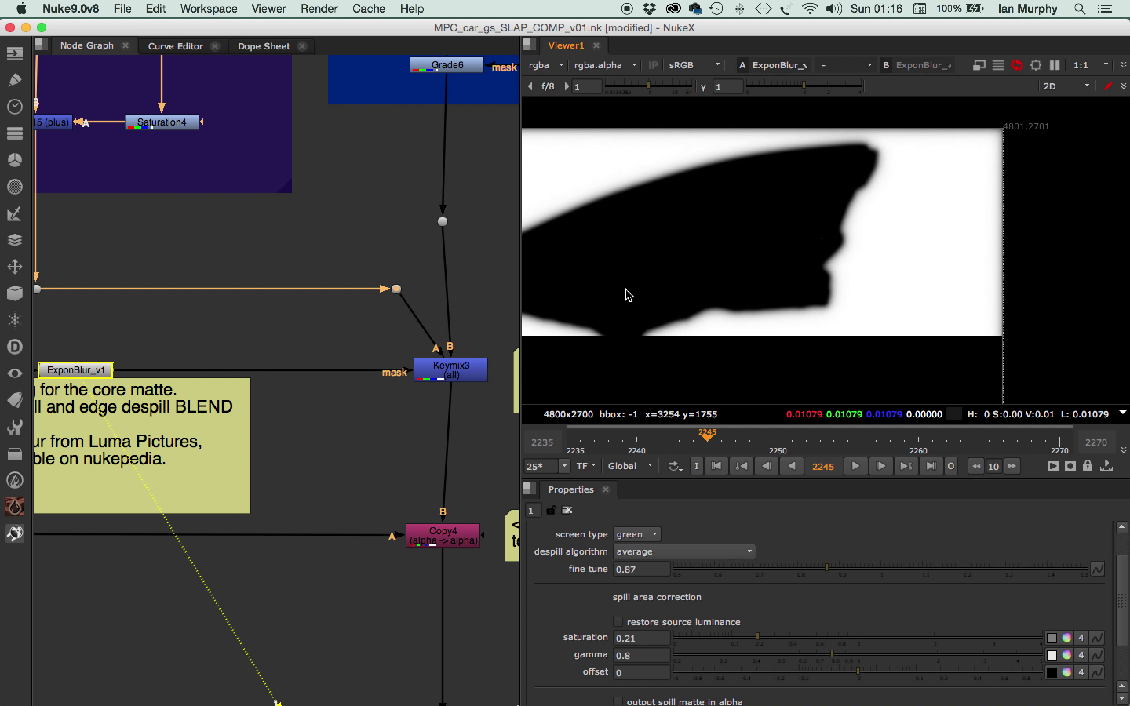
- Compare the edge despill and core despill inputs of Keymix3 in the viewer, ending on the ExponBlur_v1 matte
click(442, 222)
key(1)
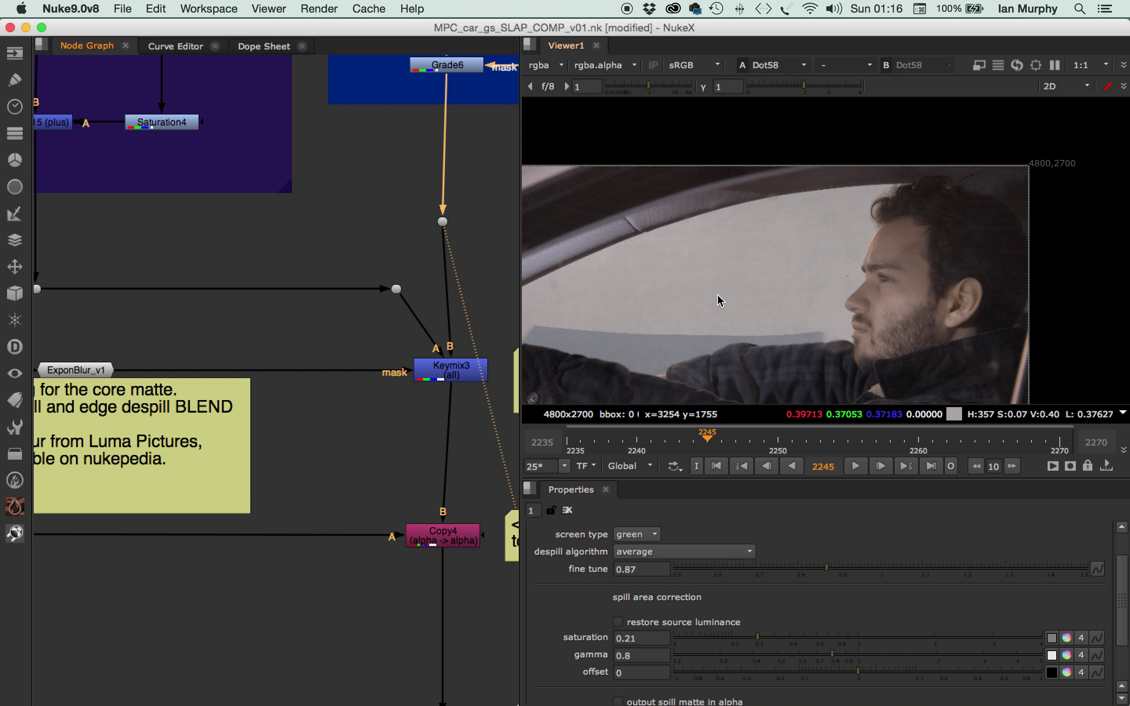
click(396, 289)
key(1)
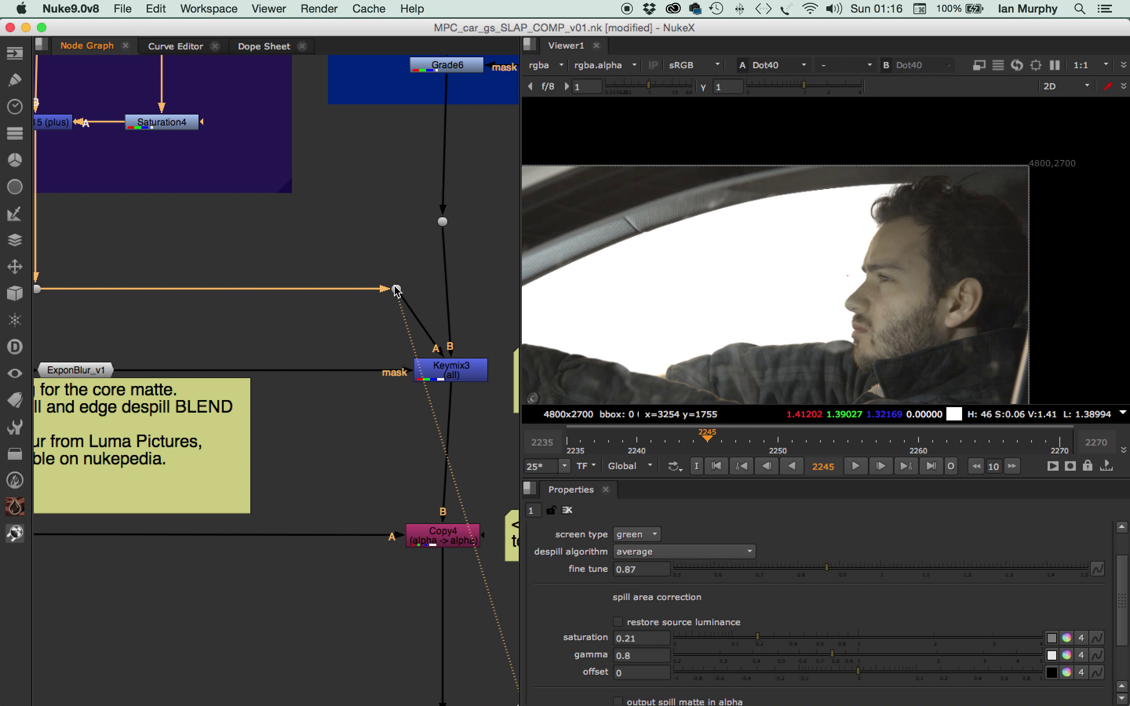
click(442, 221)
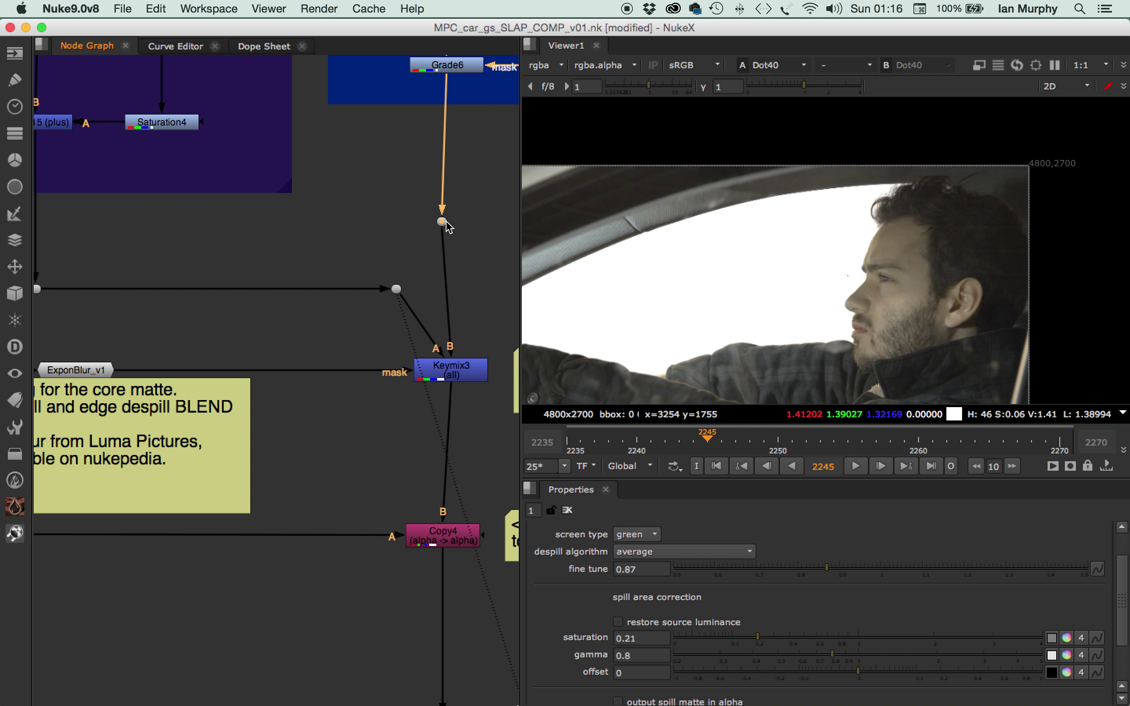
key(1)
click(109, 375)
key(1)
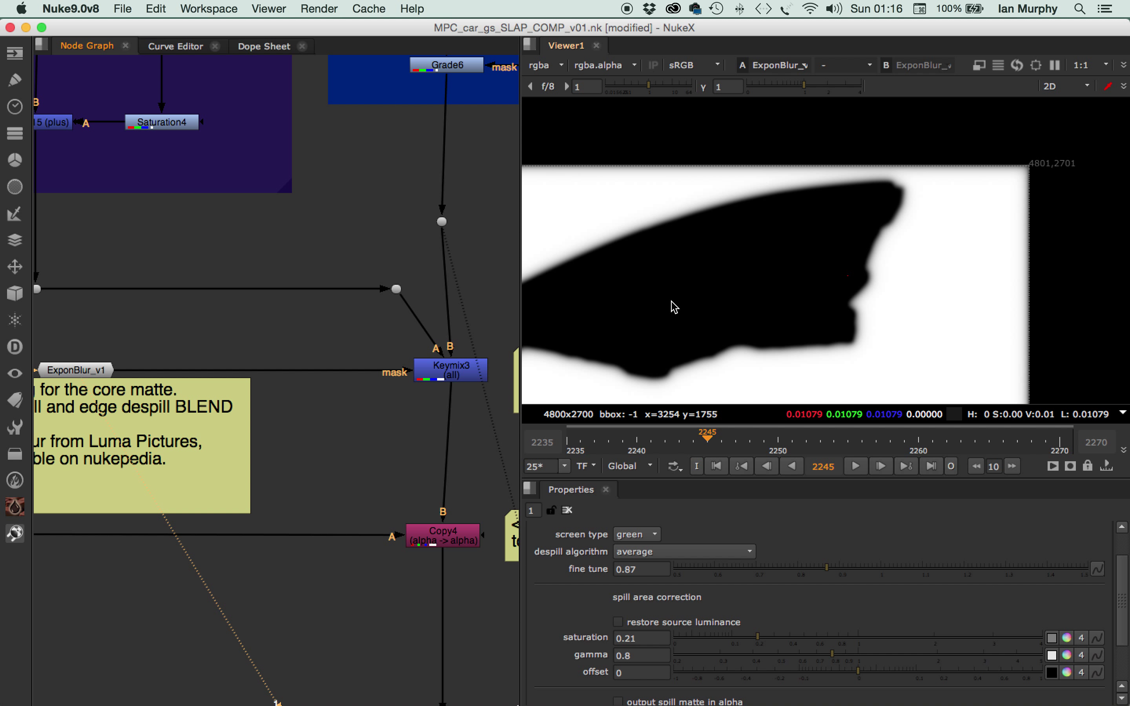
right_click(273, 329)
mouse_move(274, 329)
click(227, 258)
- View the output of the despill_madness_v1 node in the Core Despill group, fitted to the viewer
middle_drag(197, 252, 354, 346)
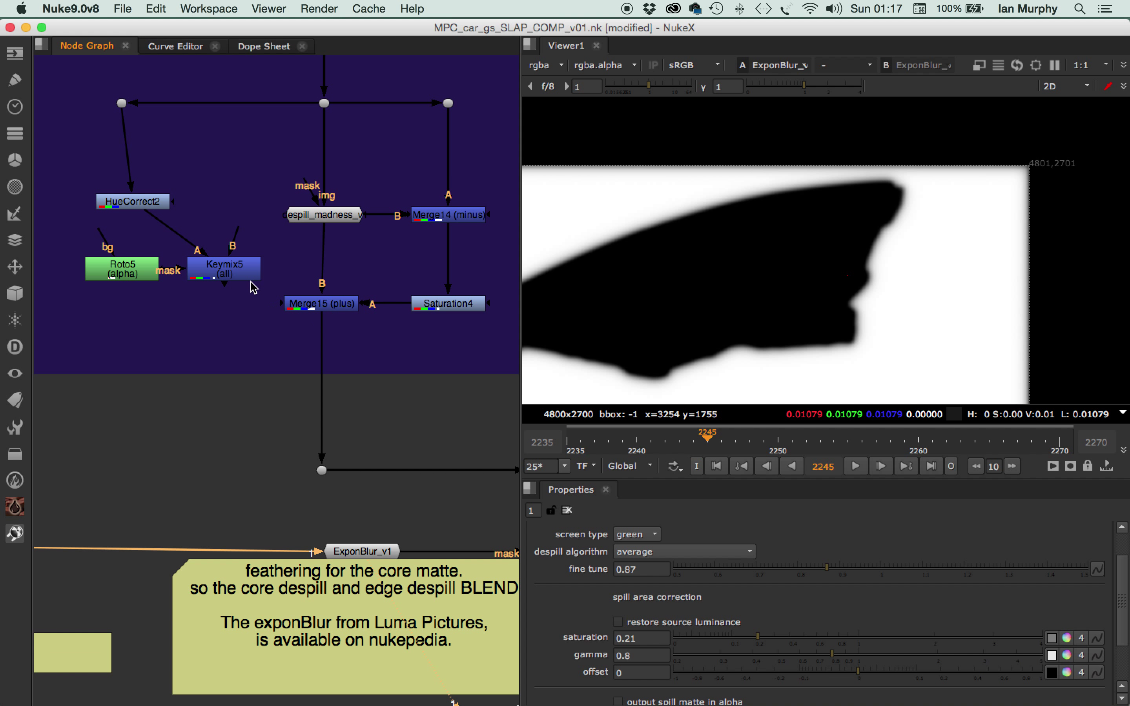
click(325, 218)
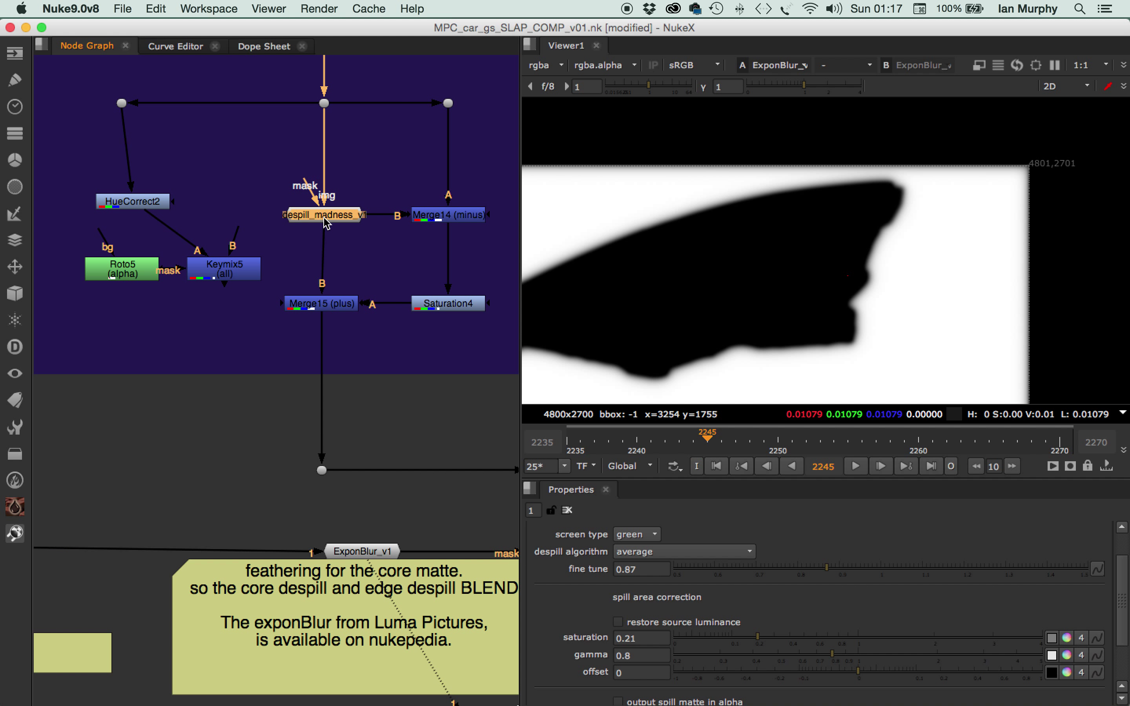
key(1)
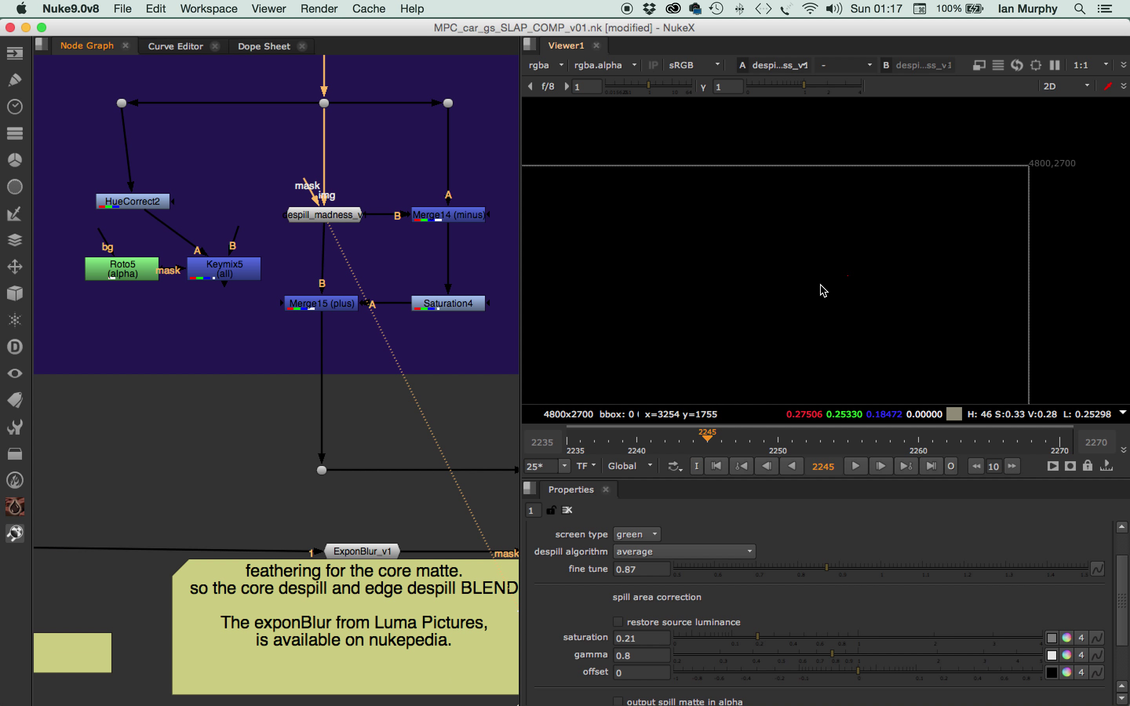
key(f)
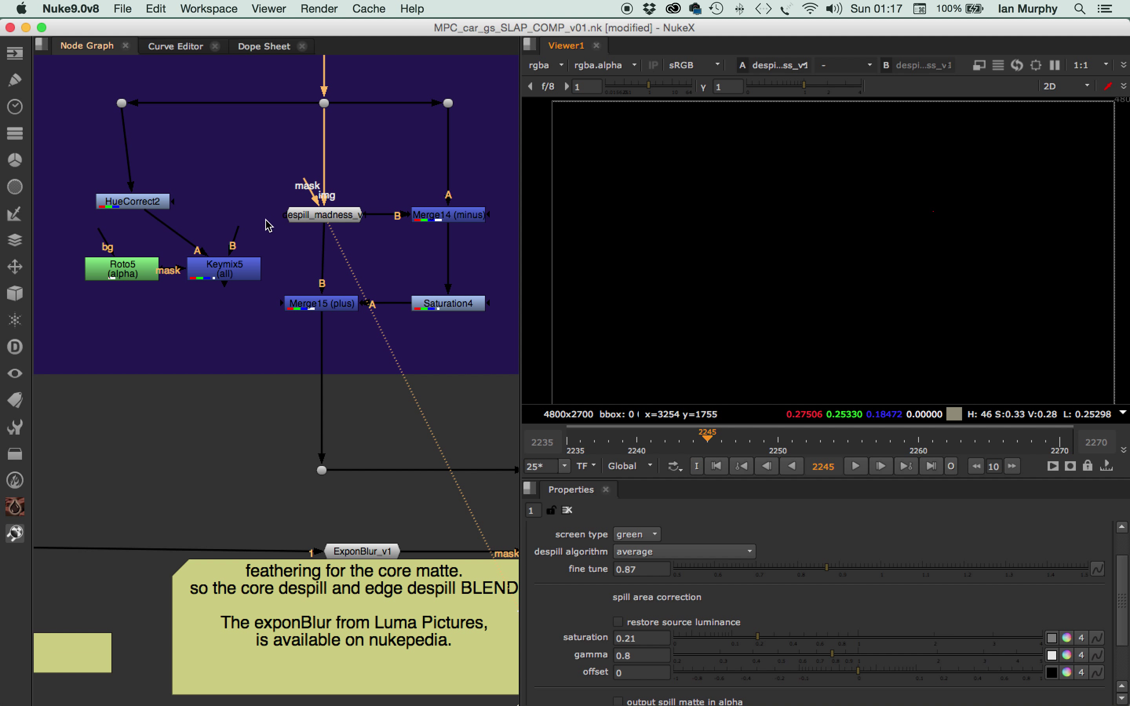
click(301, 224)
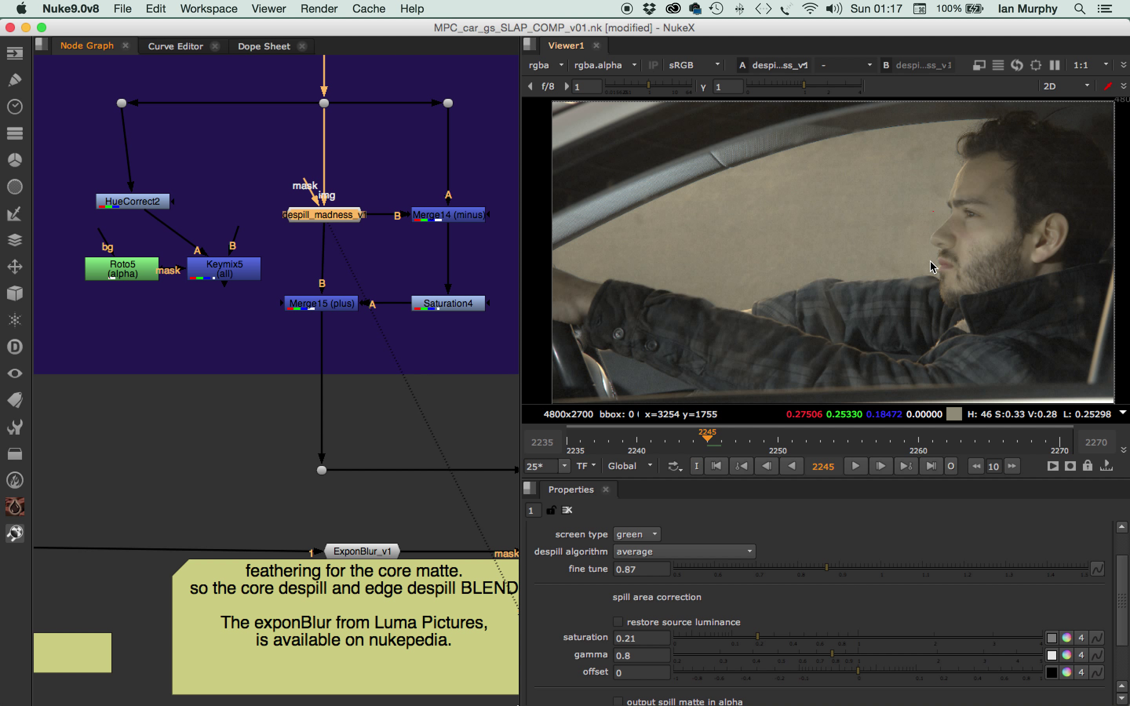
- Inspect the driver's face up close and open the settings of the core despill_madness_v1 node
scroll(985, 233, up, 5)
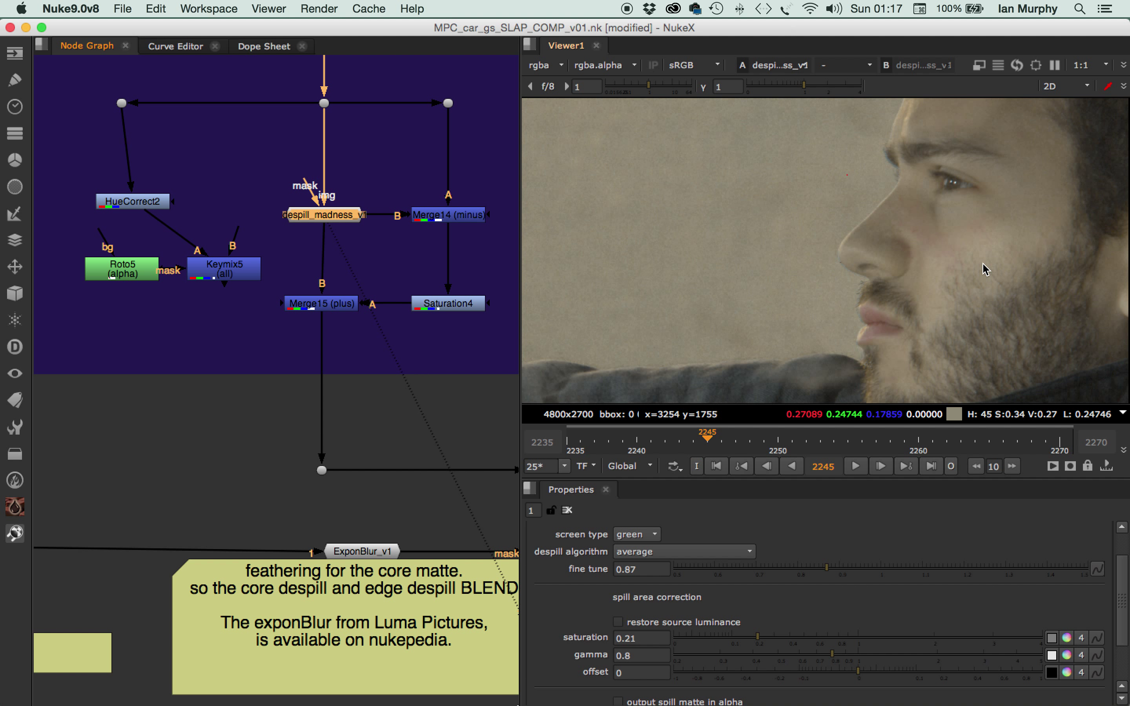
middle_drag(989, 260, 852, 262)
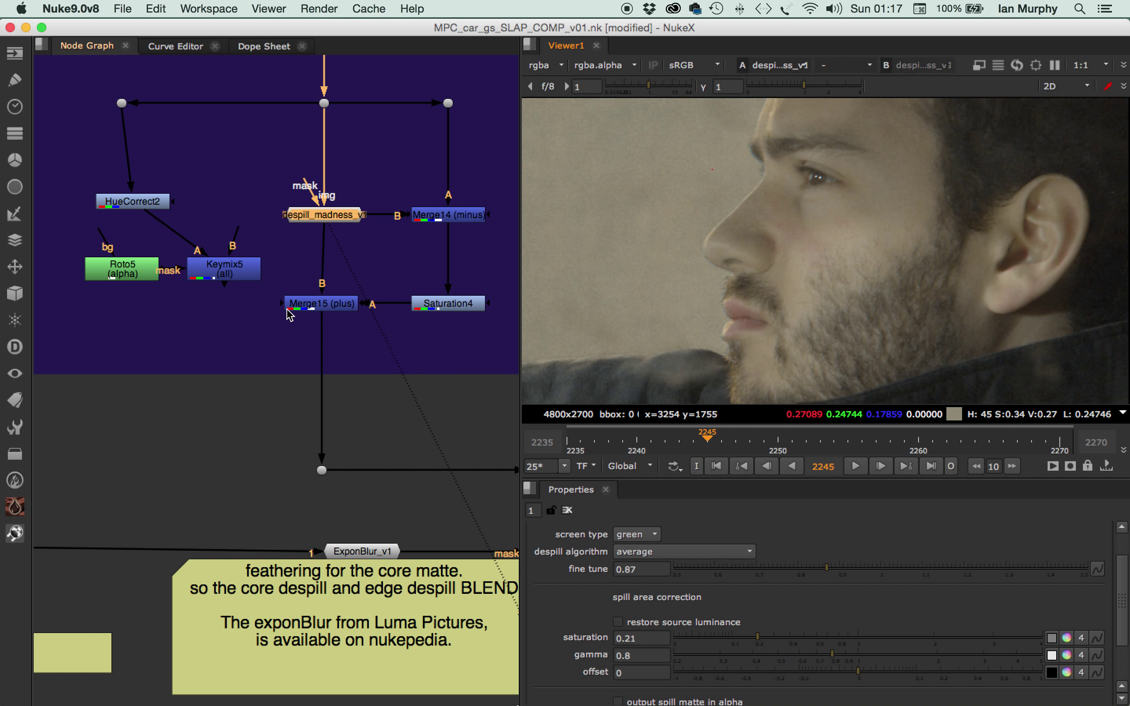
double_click(332, 217)
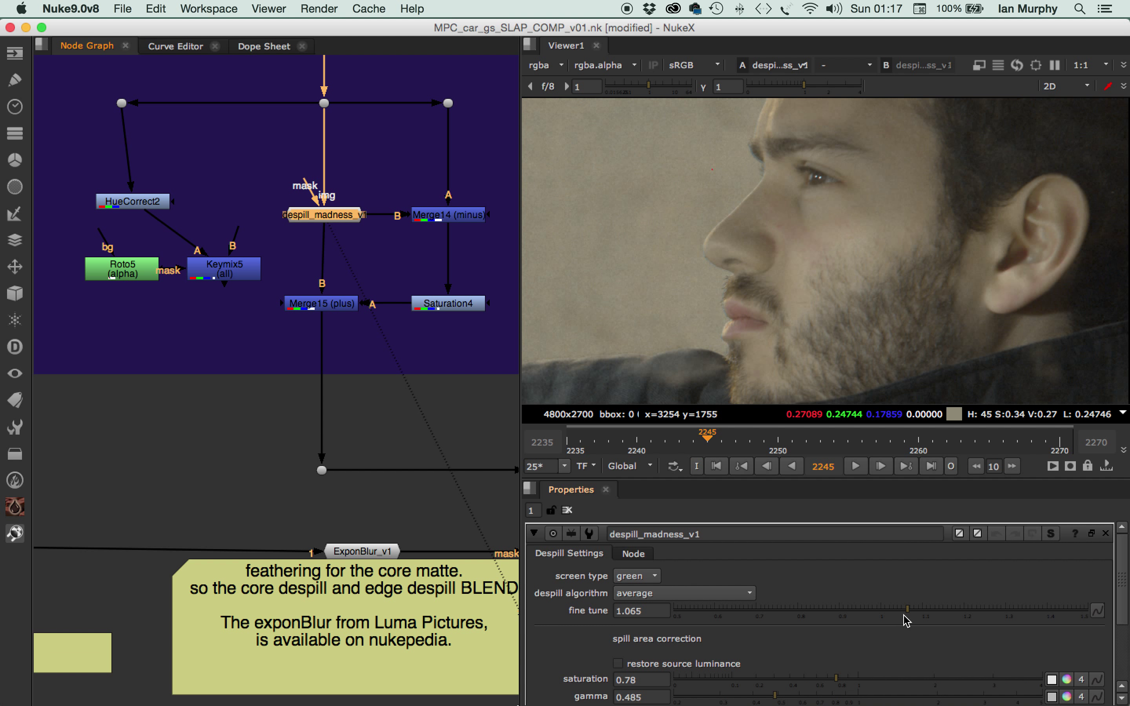
- Try fine tune values of 0.81 and 1.136 on the core despill to compare over- and under-despilled skin tones
drag(907, 614, 806, 625)
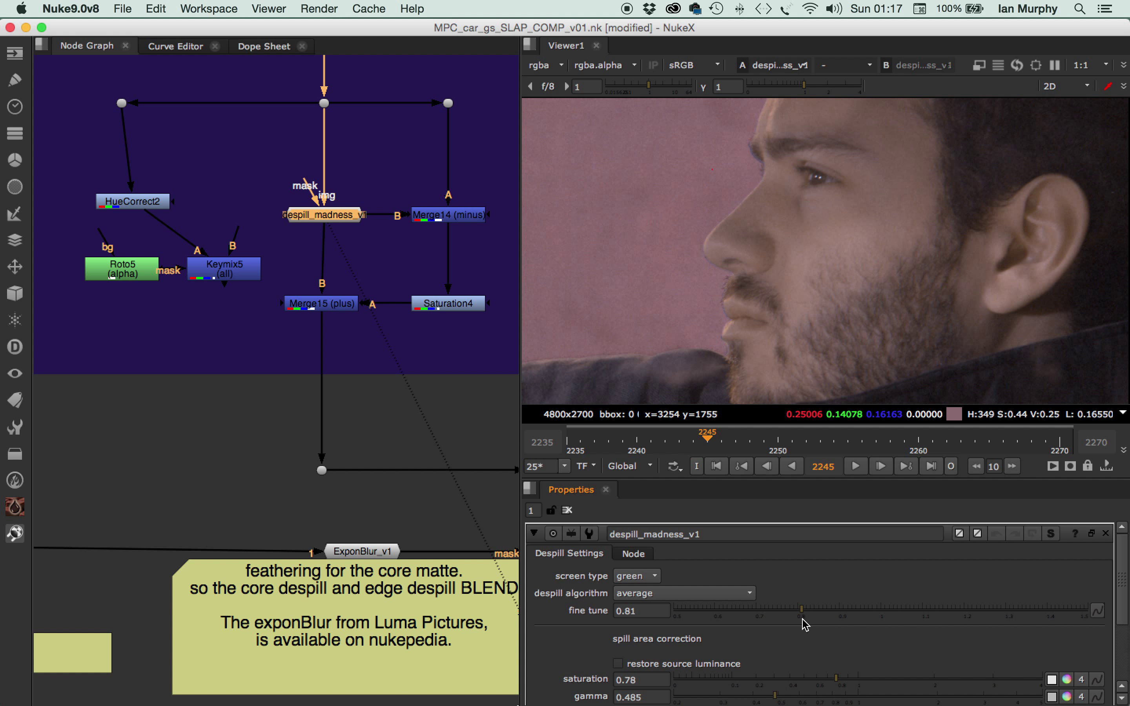
mouse_move(803, 625)
mouse_down()
mouse_move(774, 624)
mouse_move(834, 615)
mouse_move(813, 613)
mouse_up()
drag(820, 620, 936, 614)
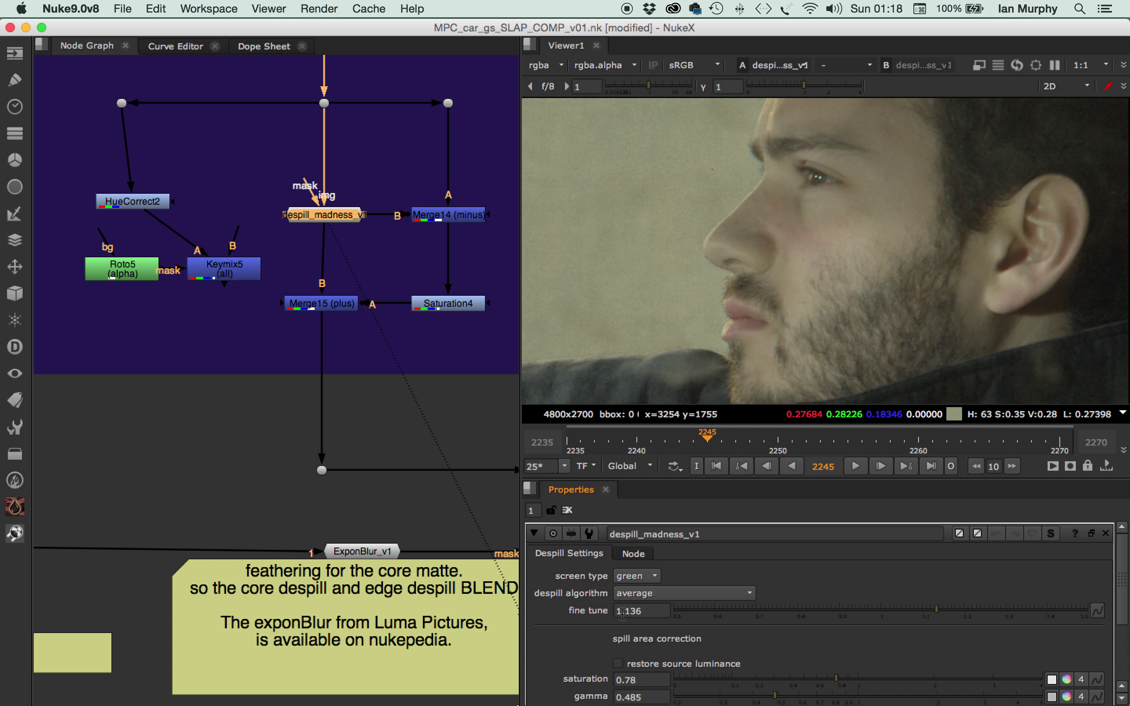
- Set the core despill's fine tune to 1.05 and check the result on the driver's face
click(945, 610)
drag(944, 615, 902, 611)
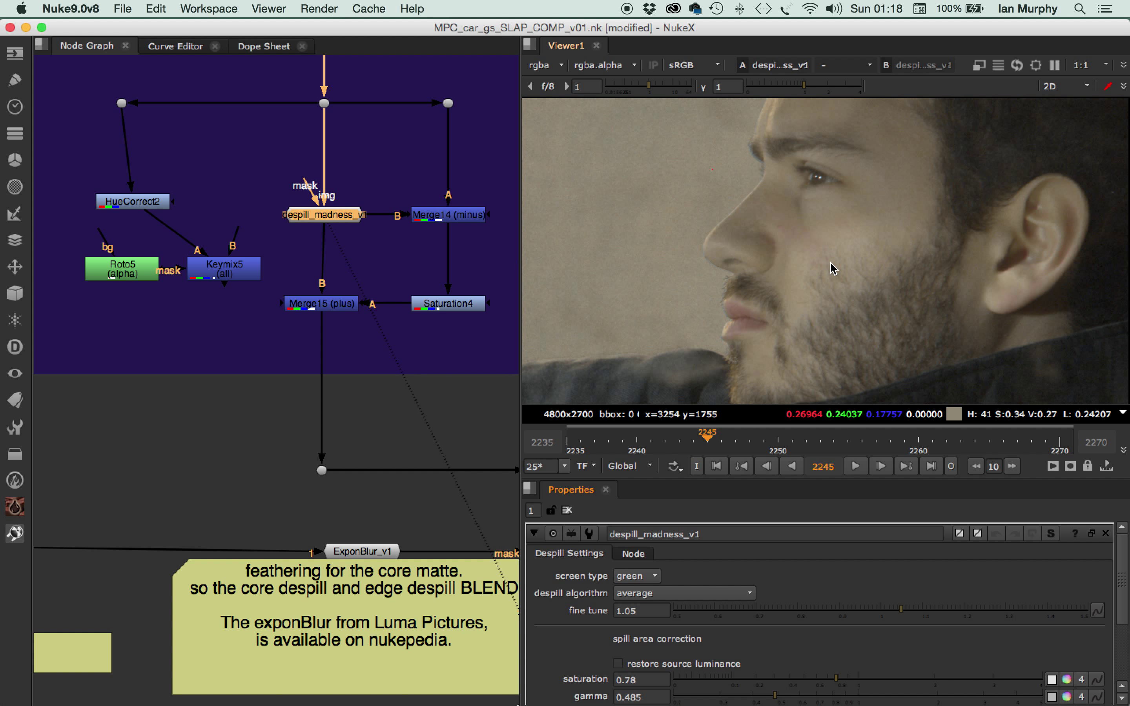
scroll(812, 272, up, 2)
scroll(812, 271, down, 5)
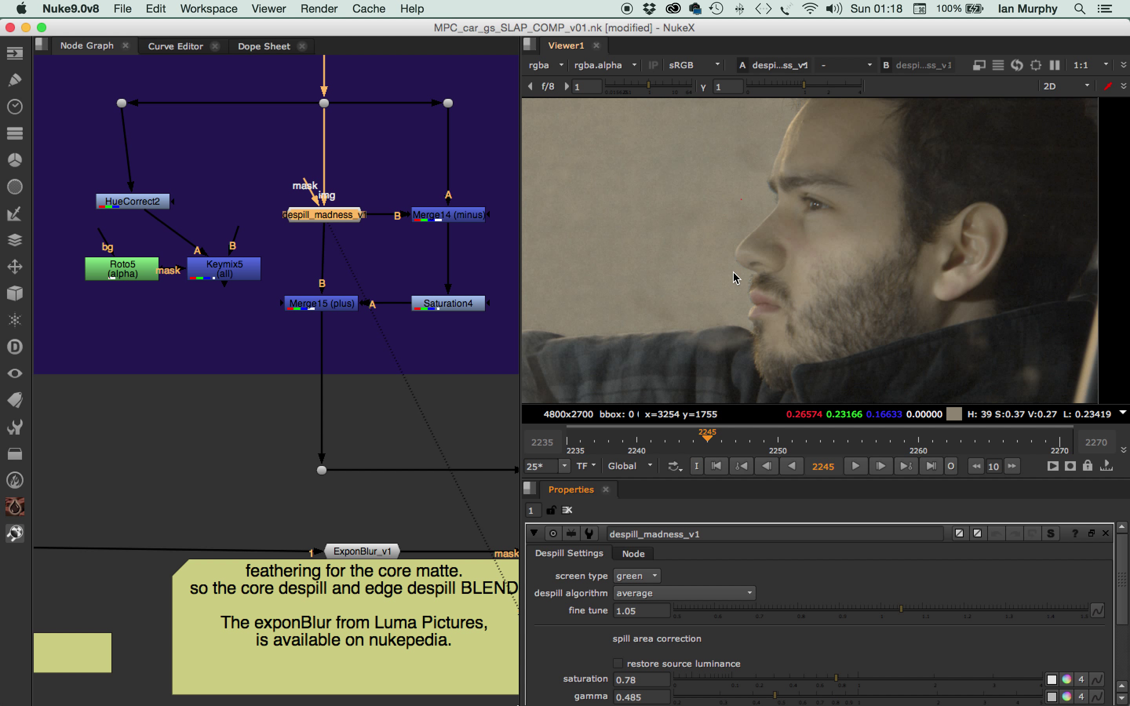
- View the HueCorrect2 output and align the node directly beneath its input dot
click(136, 206)
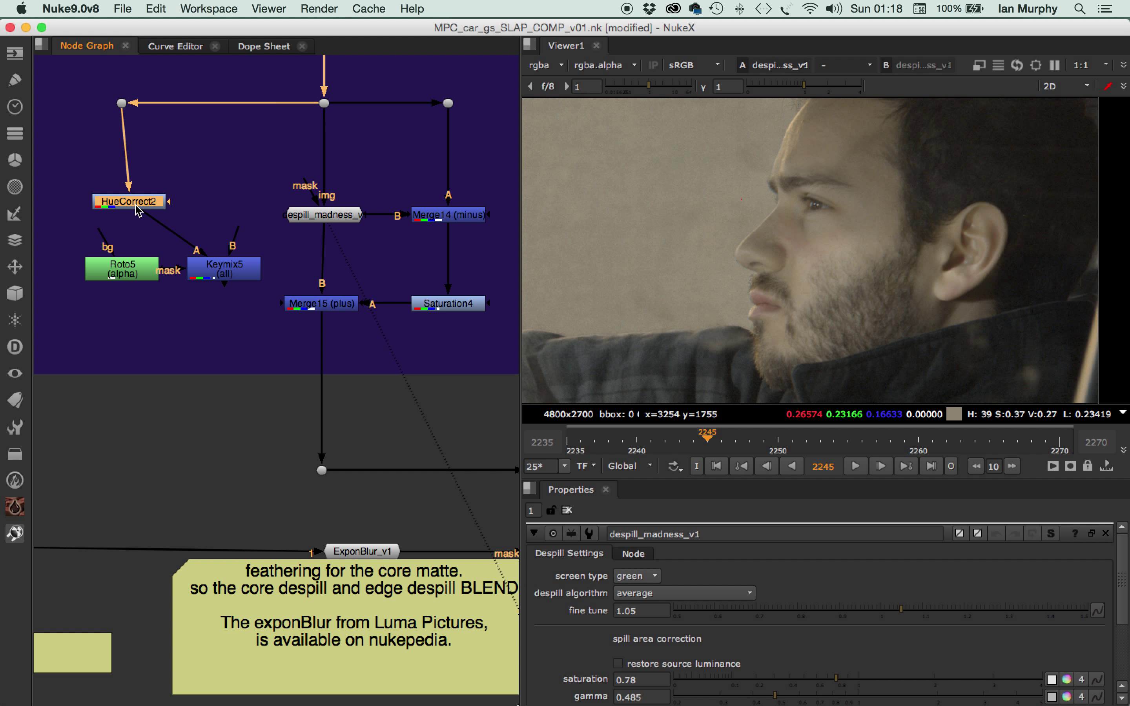
key(1)
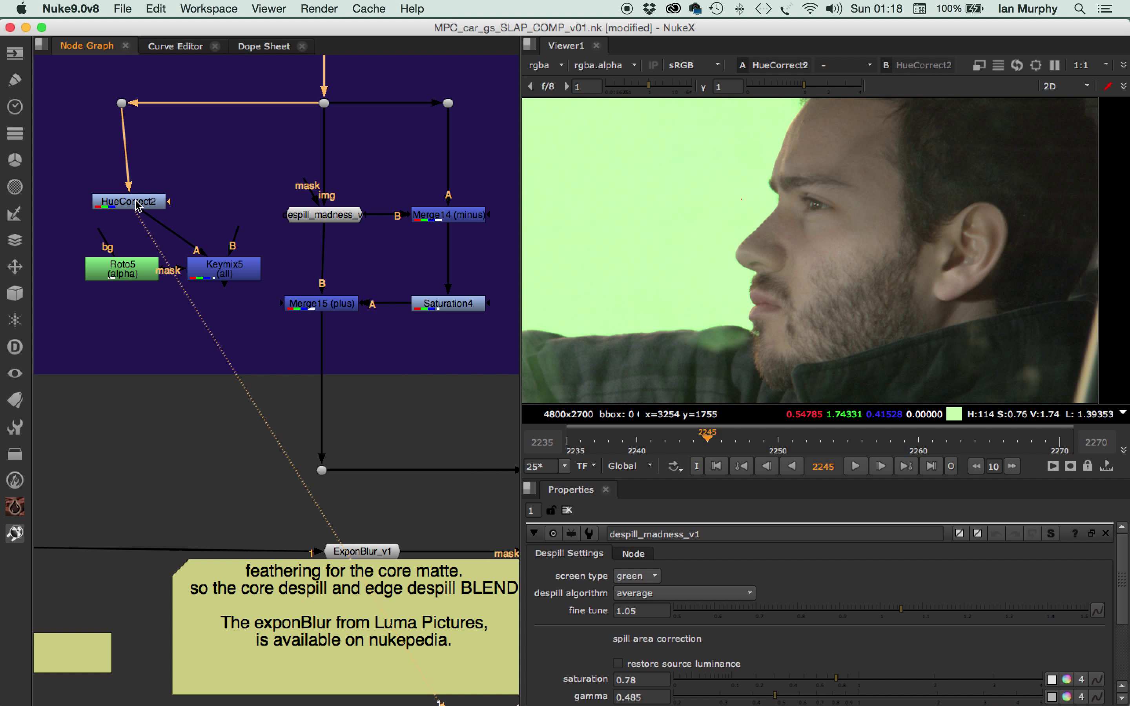
drag(136, 200, 126, 195)
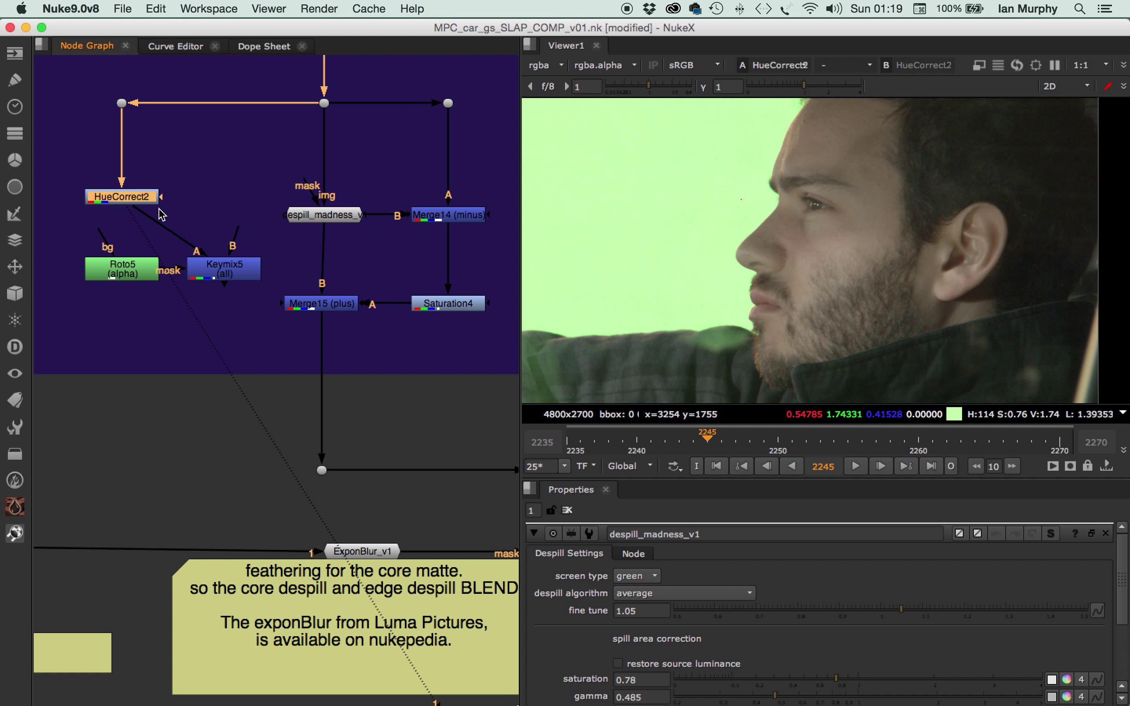
shift+click(146, 196)
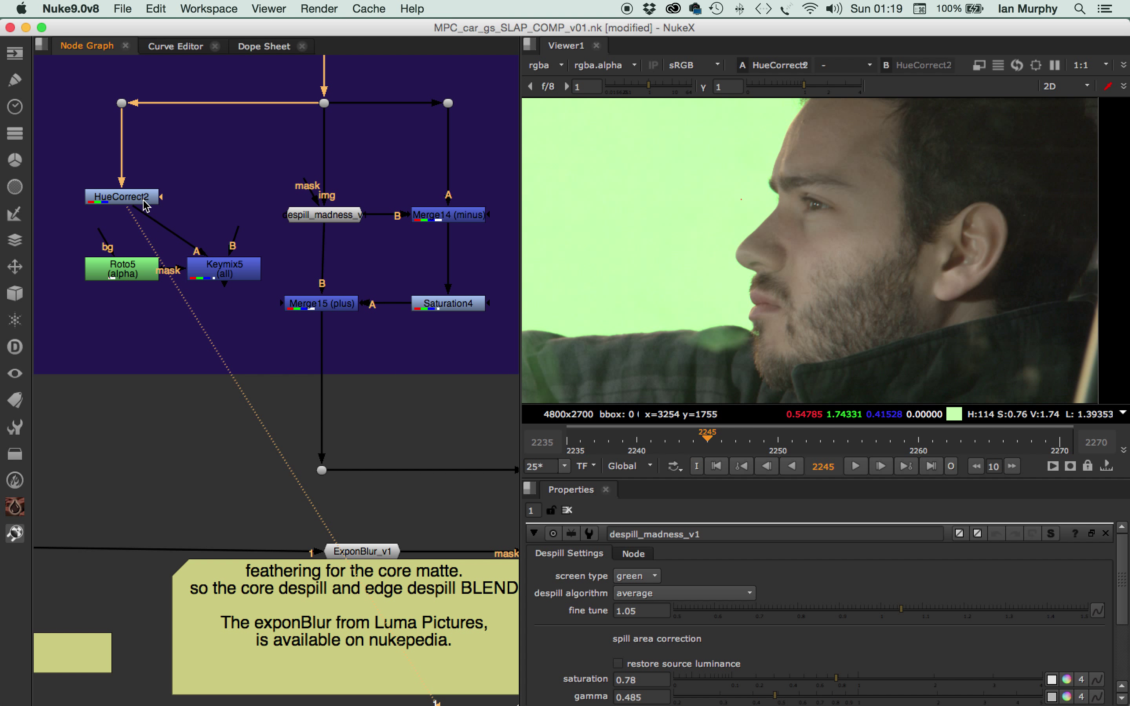
- Open the Roto5 settings and inspect its feathered mask shapes up close in the viewer
click(215, 271)
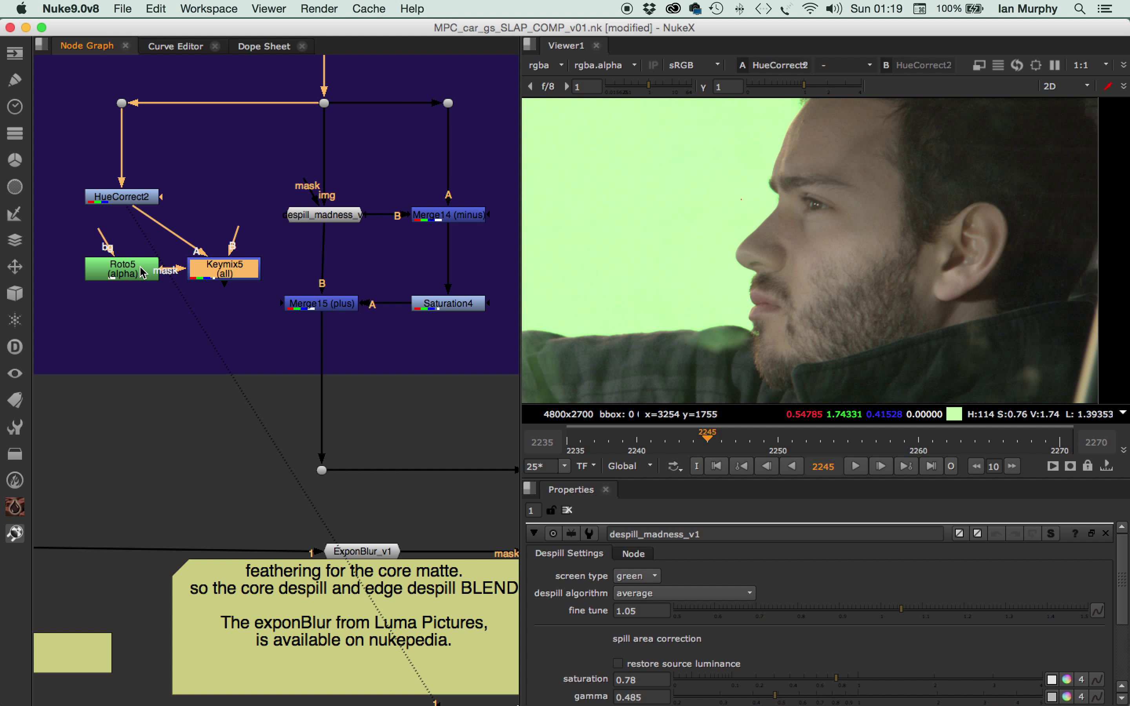
double_click(140, 267)
key(1)
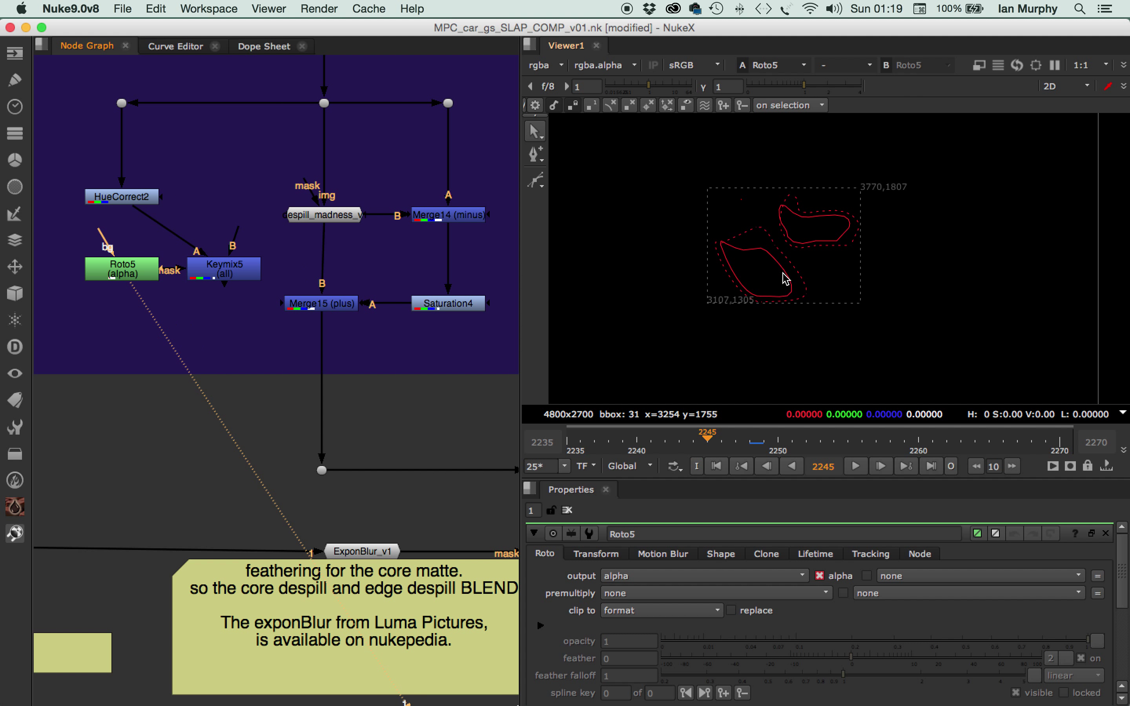
scroll(764, 242, up, 2)
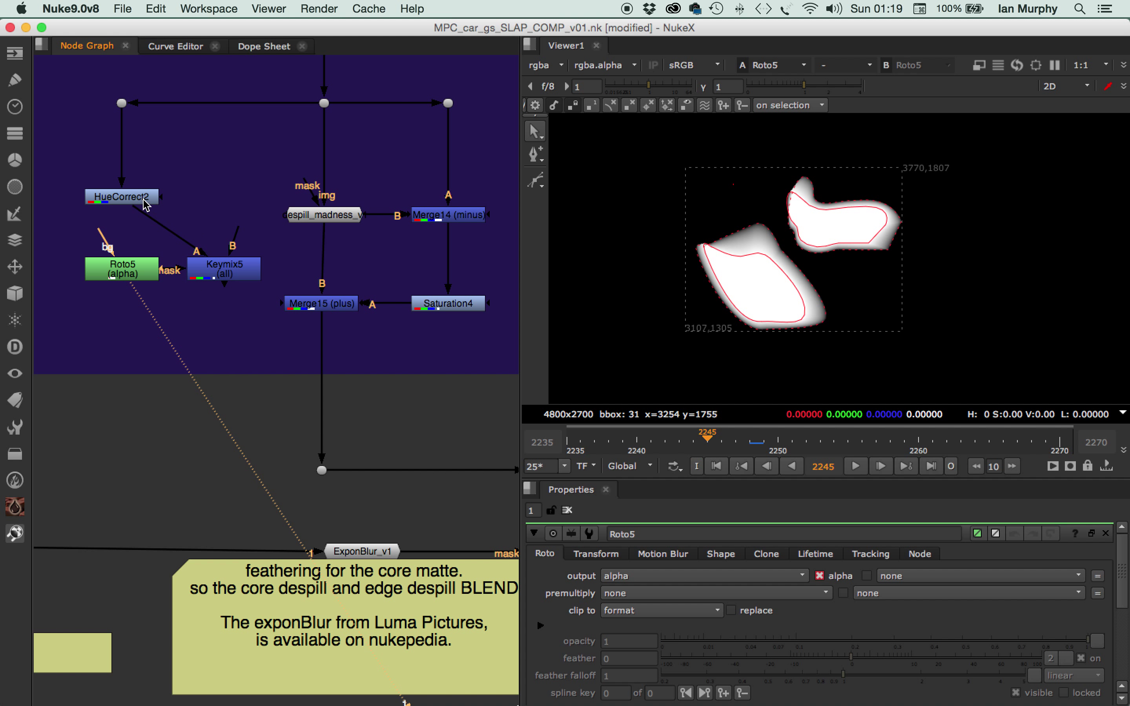
- Insert Keymix5 between despill_madness_v1 and Merge15 (plus), and view its output
drag(212, 272, 309, 271)
click(327, 217)
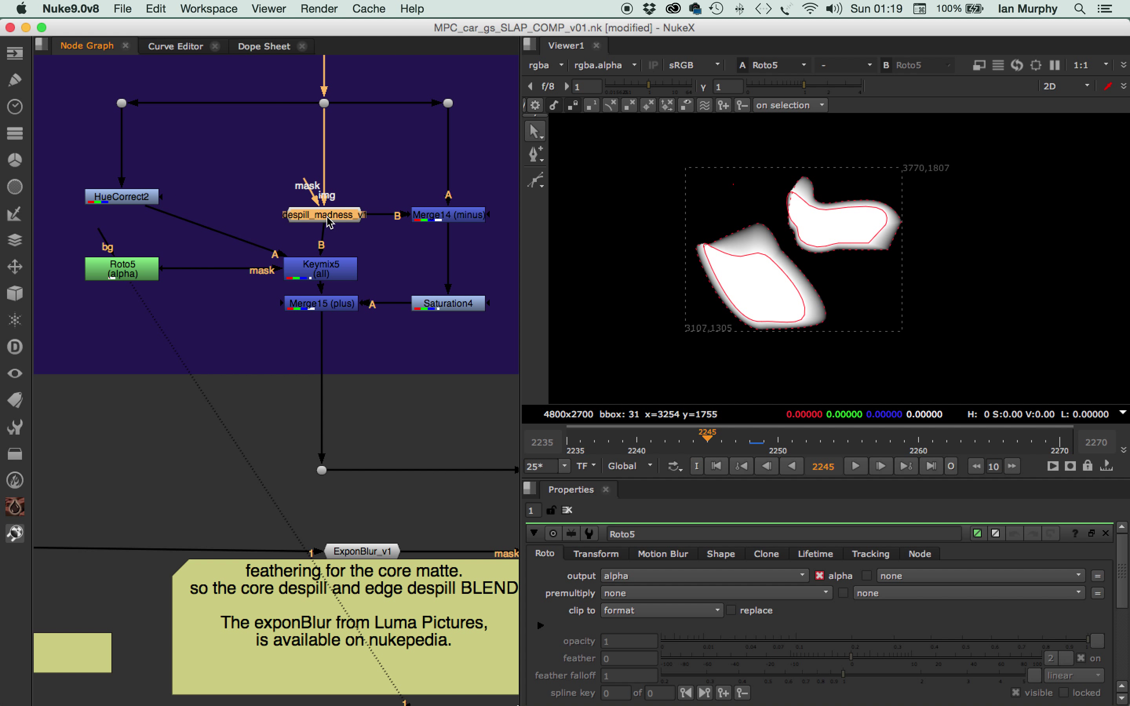
click(335, 270)
key(1)
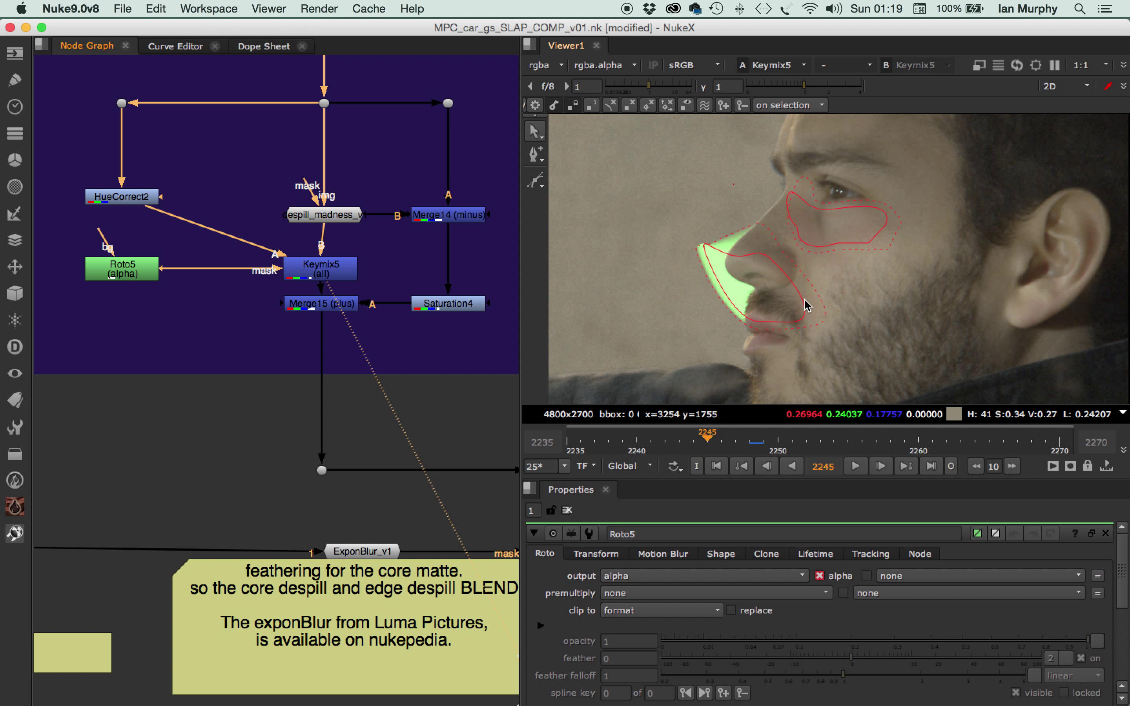
- Toggle HueCorrect2 off and on repeatedly to compare its effect inside the masked face areas
click(130, 197)
key(d)
key(d)
key(d)
key(d)
key(d)
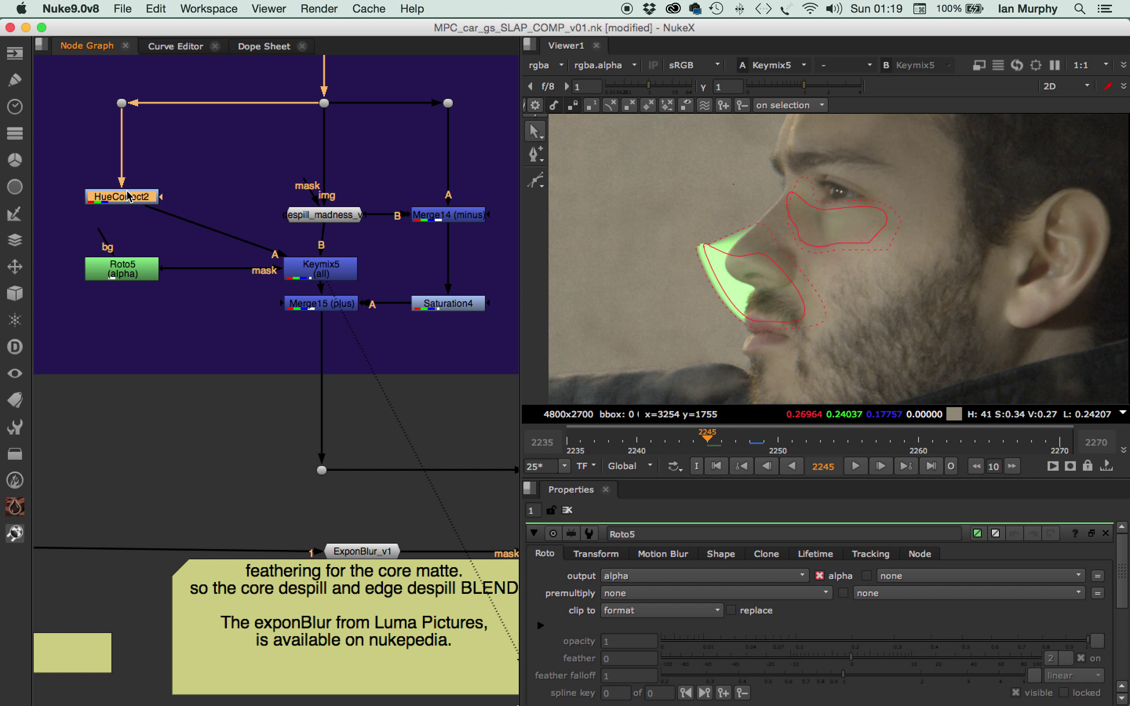
key(d)
key(d)
key(d)
key(d)
key(d)
- Compare the despill_madness_v1 output with the Keymix5 output in the viewer, ending on Keymix5
click(334, 223)
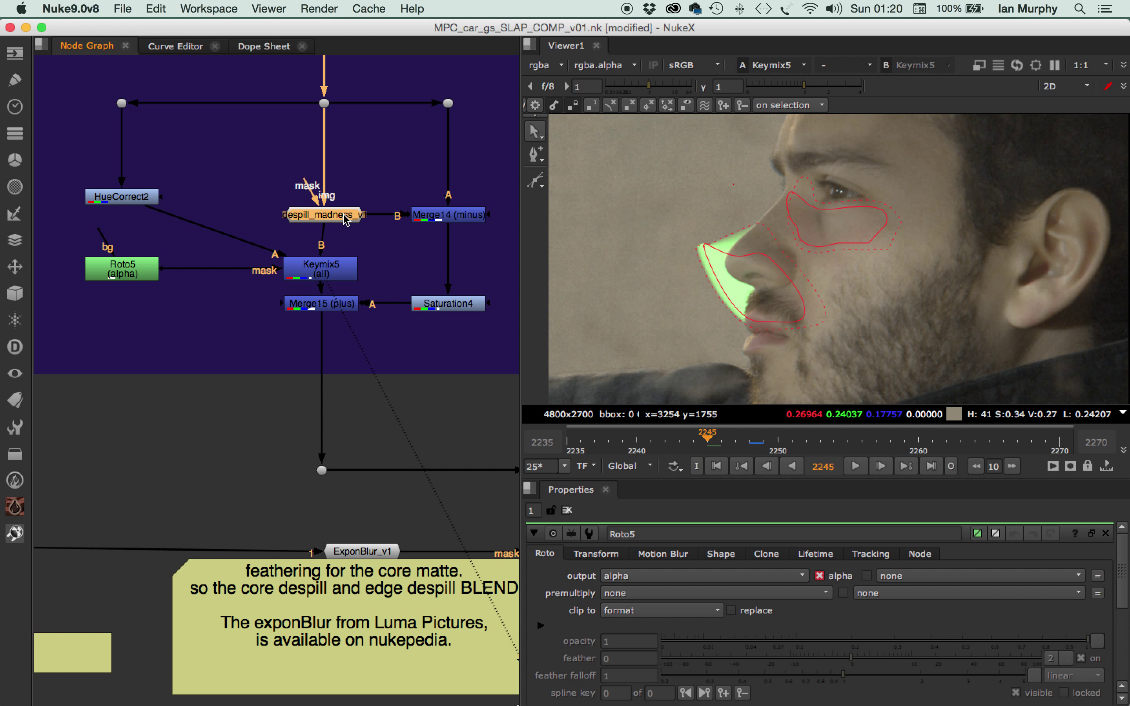
key(1)
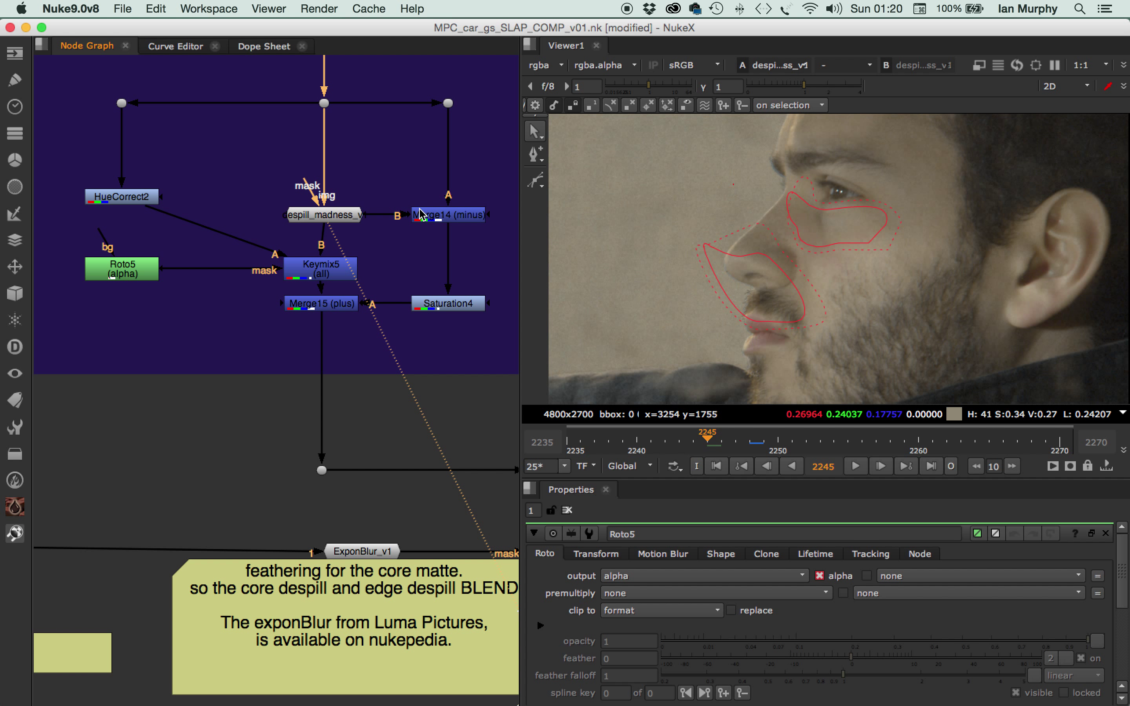
click(317, 274)
key(1)
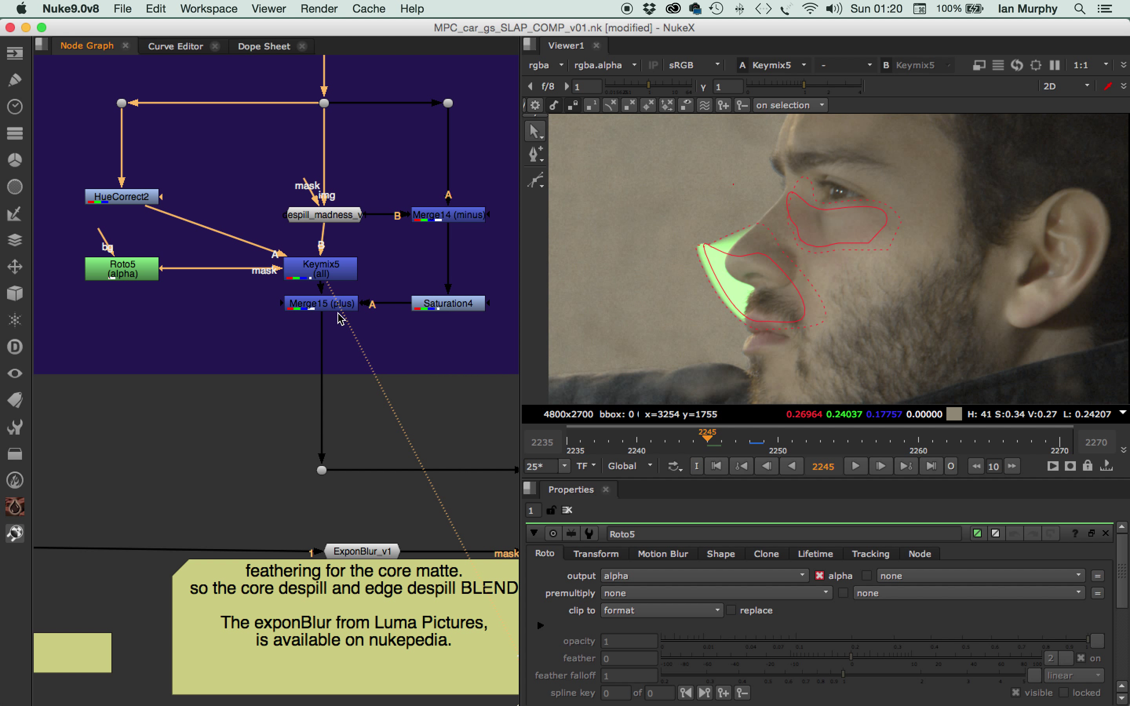
- Compare Merge14 (minus) with its despilled and original plate inputs, ending on the extracted green spill across the driver and car
click(317, 309)
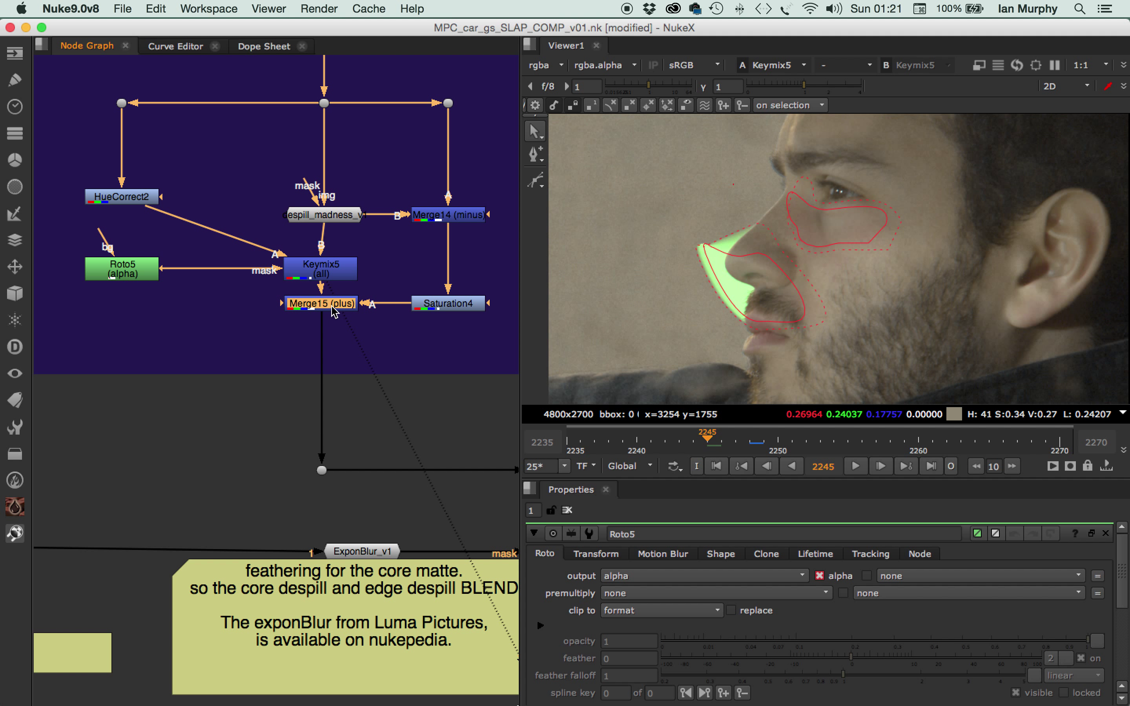
click(436, 218)
key(1)
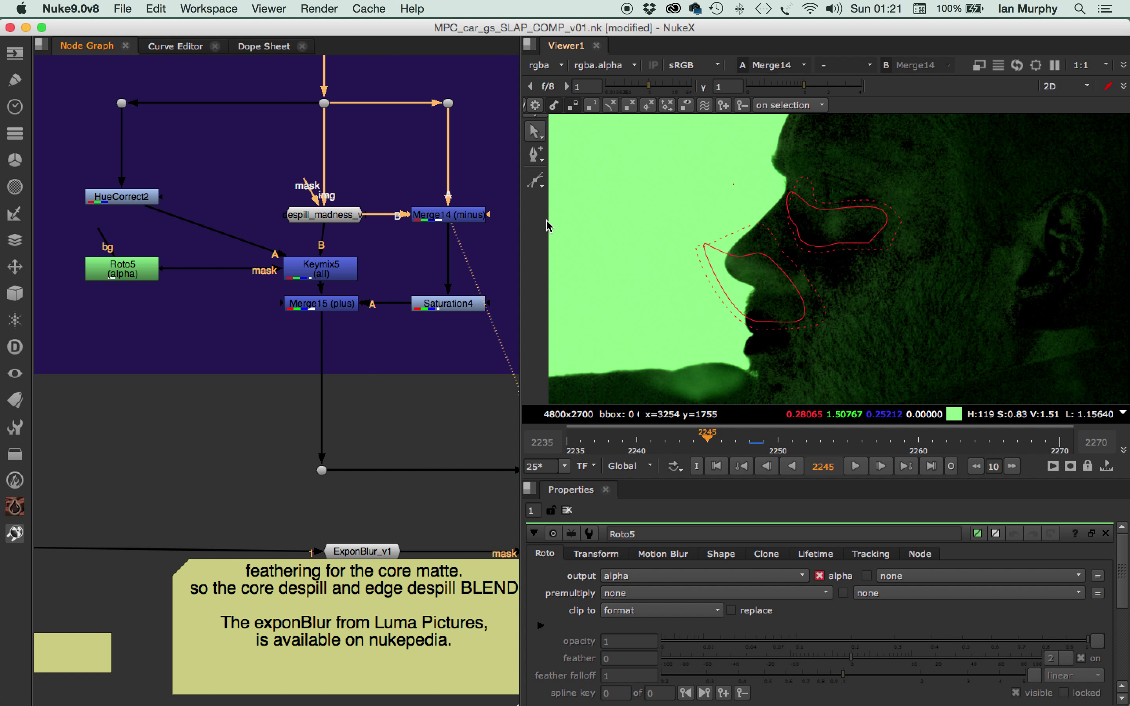
click(344, 218)
key(1)
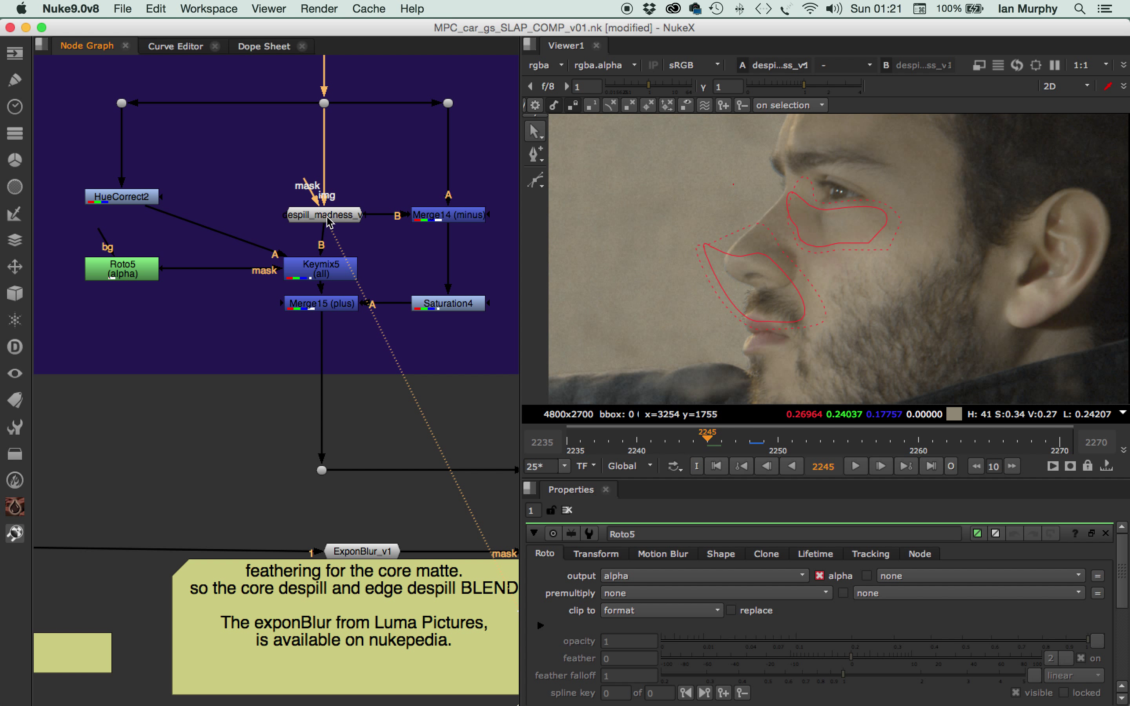
click(447, 103)
key(1)
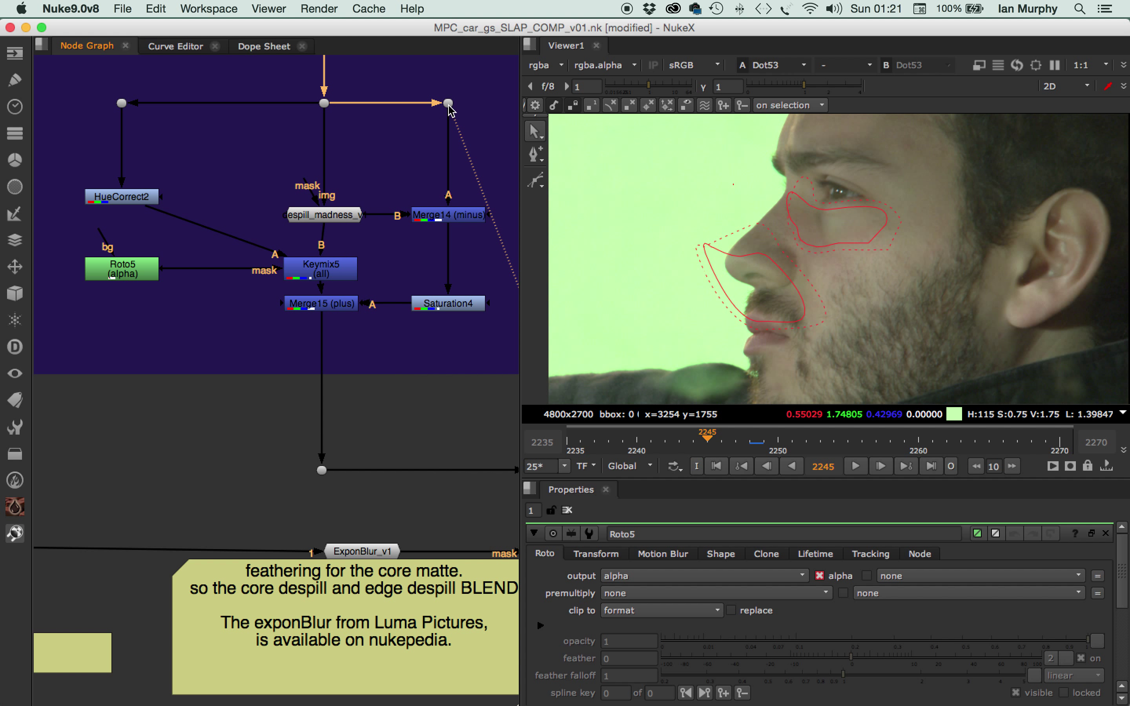
click(449, 218)
key(1)
scroll(860, 352, down, 3)
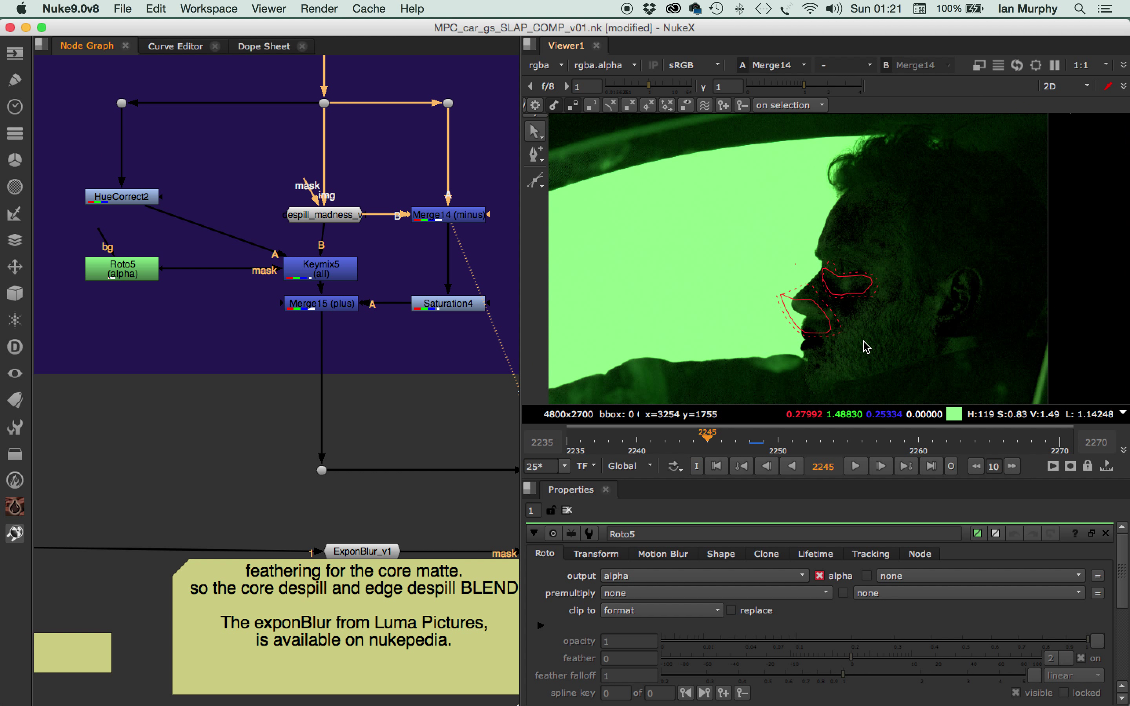
middle_drag(862, 341, 849, 291)
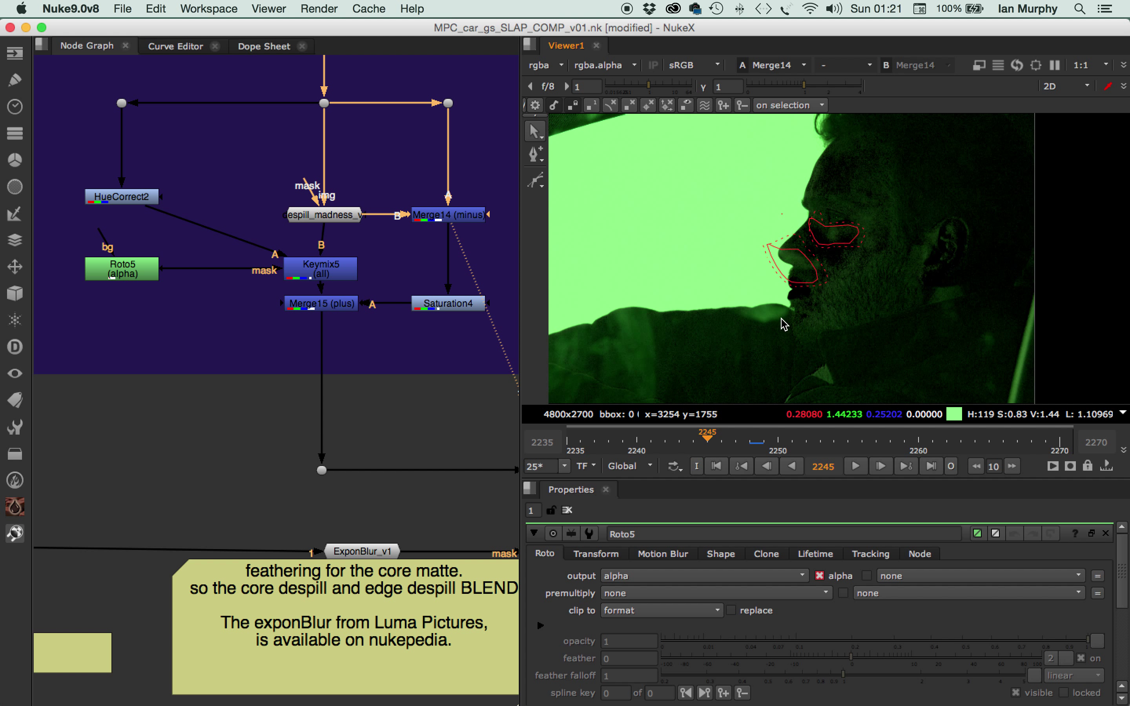
- View the Saturation4 output with its settings open, and trace it into Merge15 (plus)
click(452, 306)
key(1)
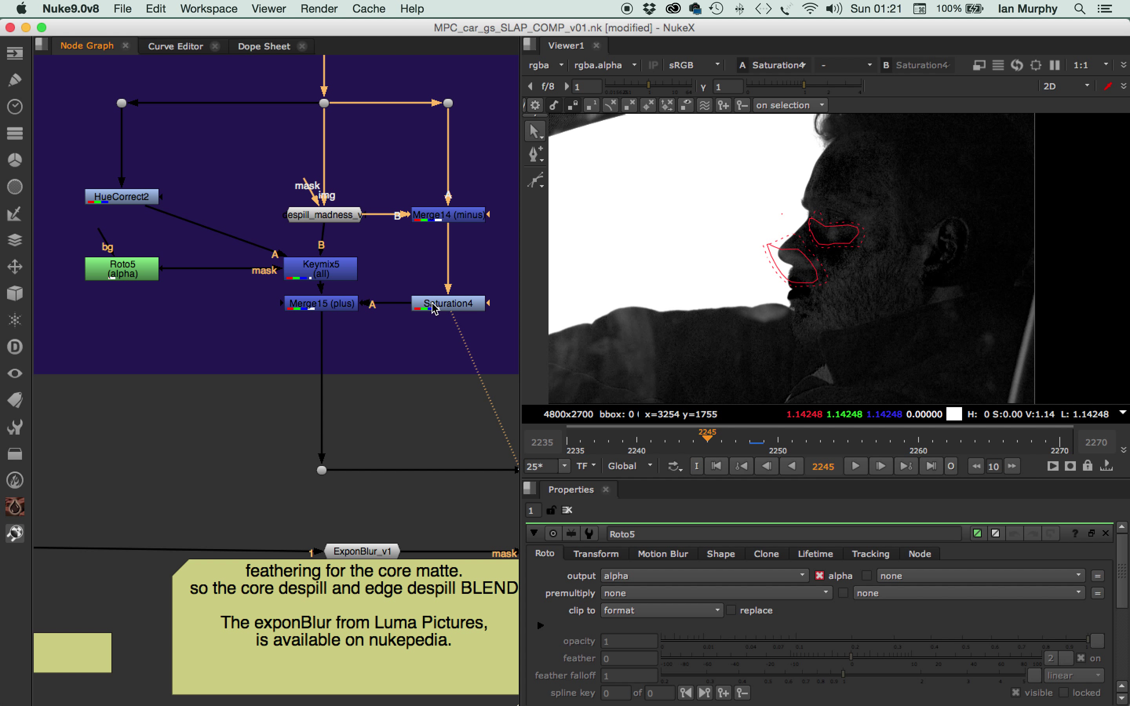
double_click(434, 306)
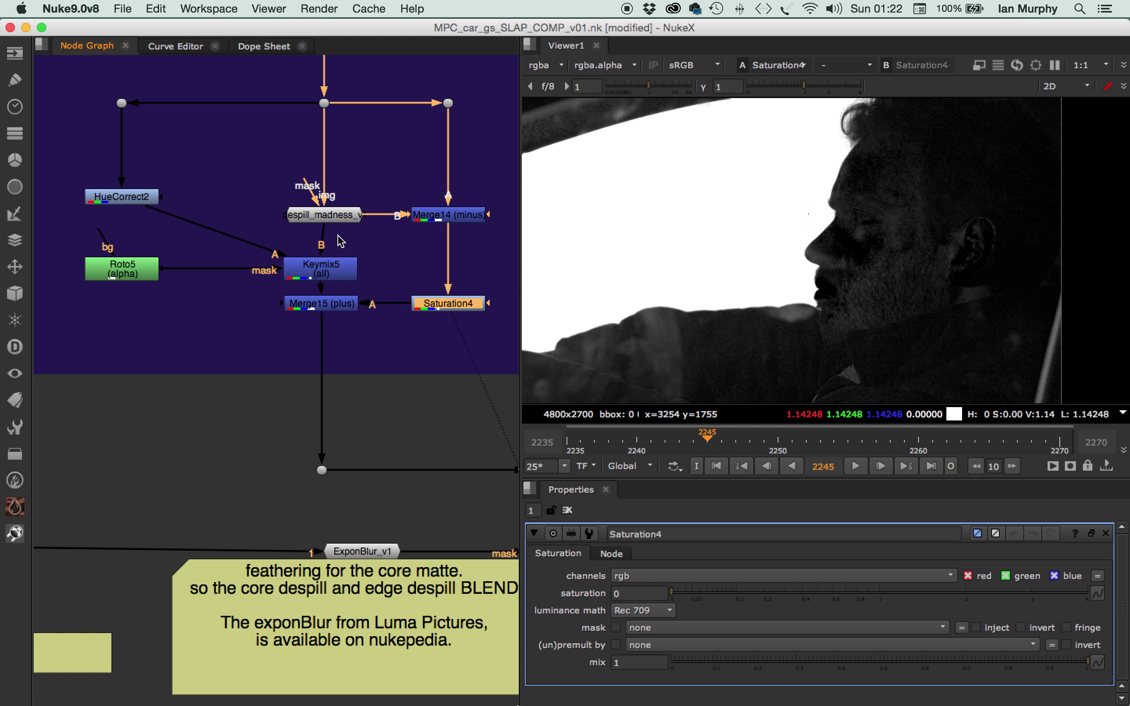
click(340, 308)
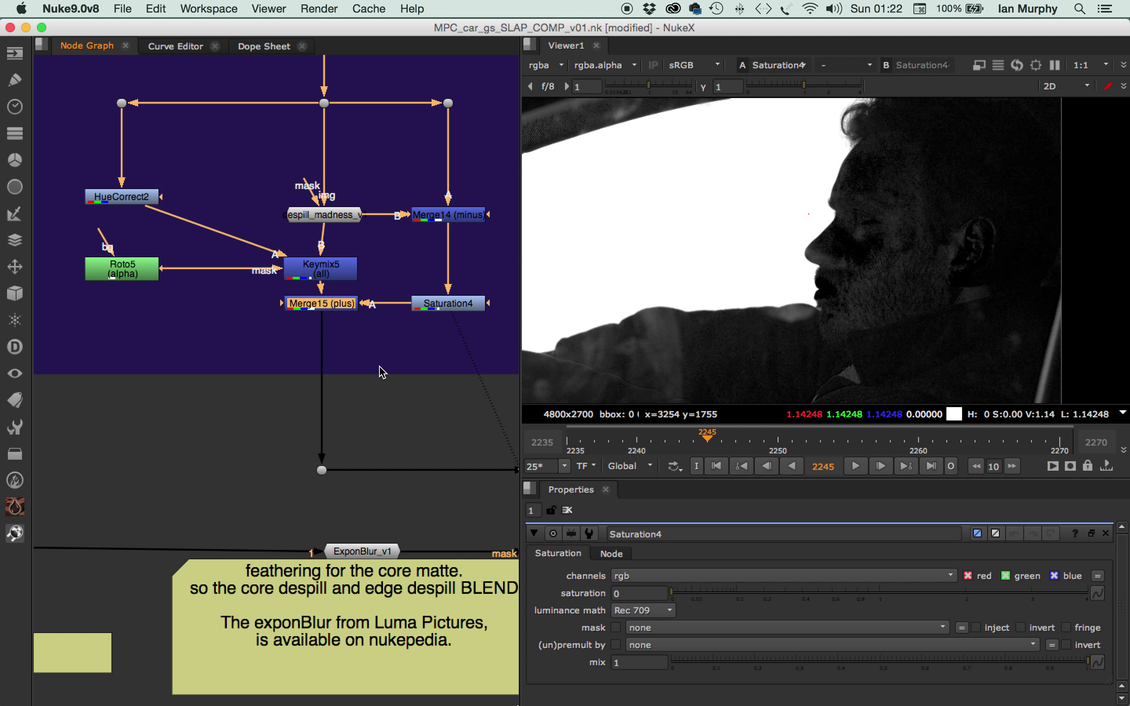
- Find the GS DESPILL notes in the node graph and widen the graph pane to read them in full
middle_drag(415, 390, 294, 345)
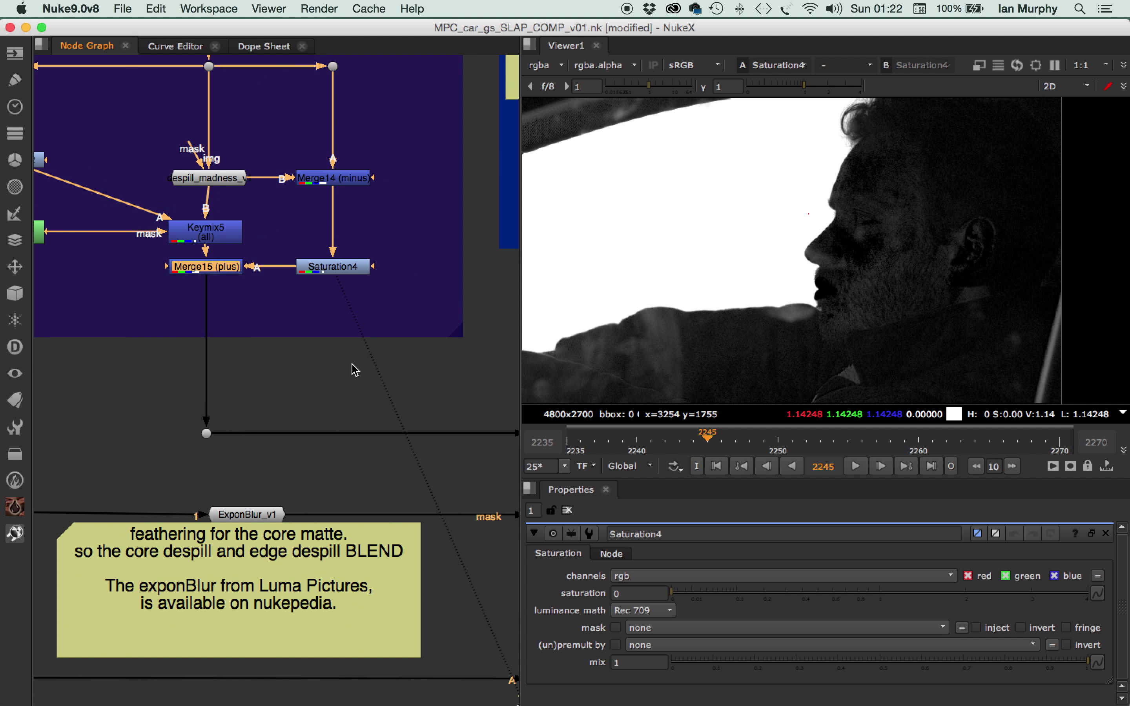
scroll(383, 368, up, 3)
scroll(410, 377, down, 5)
middle_drag(434, 399, 317, 381)
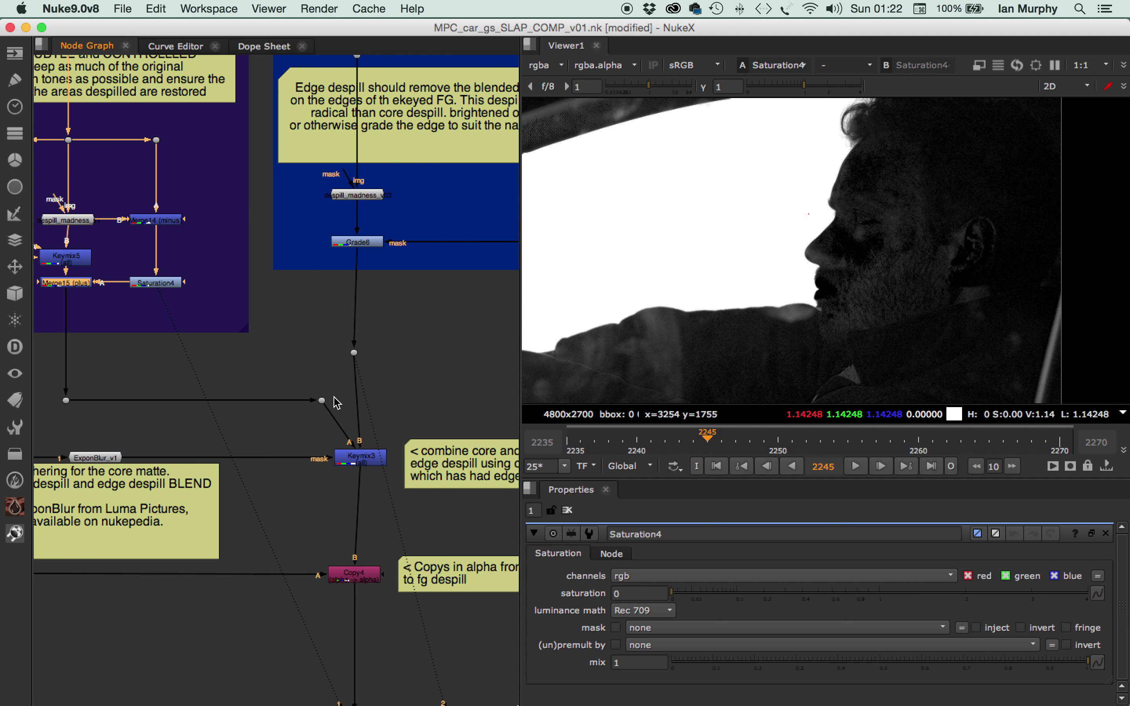
middle_drag(176, 446, 498, 441)
middle_drag(52, 440, 527, 439)
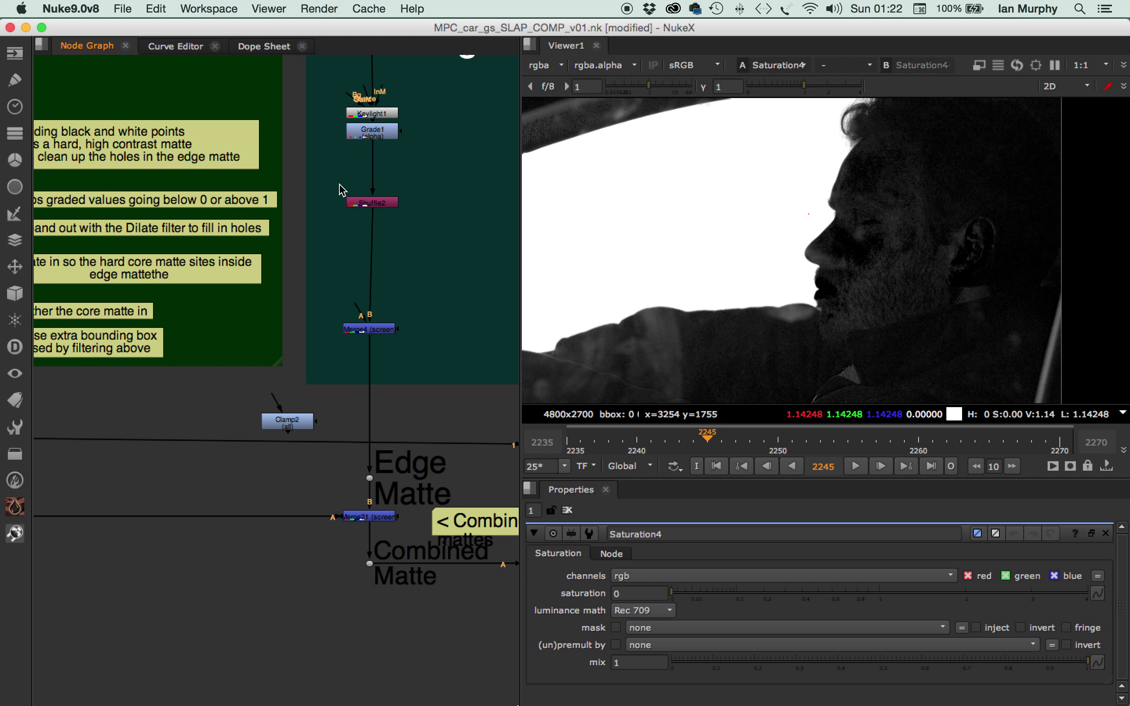
middle_drag(395, 345, 250, 302)
middle_drag(389, 350, 214, 359)
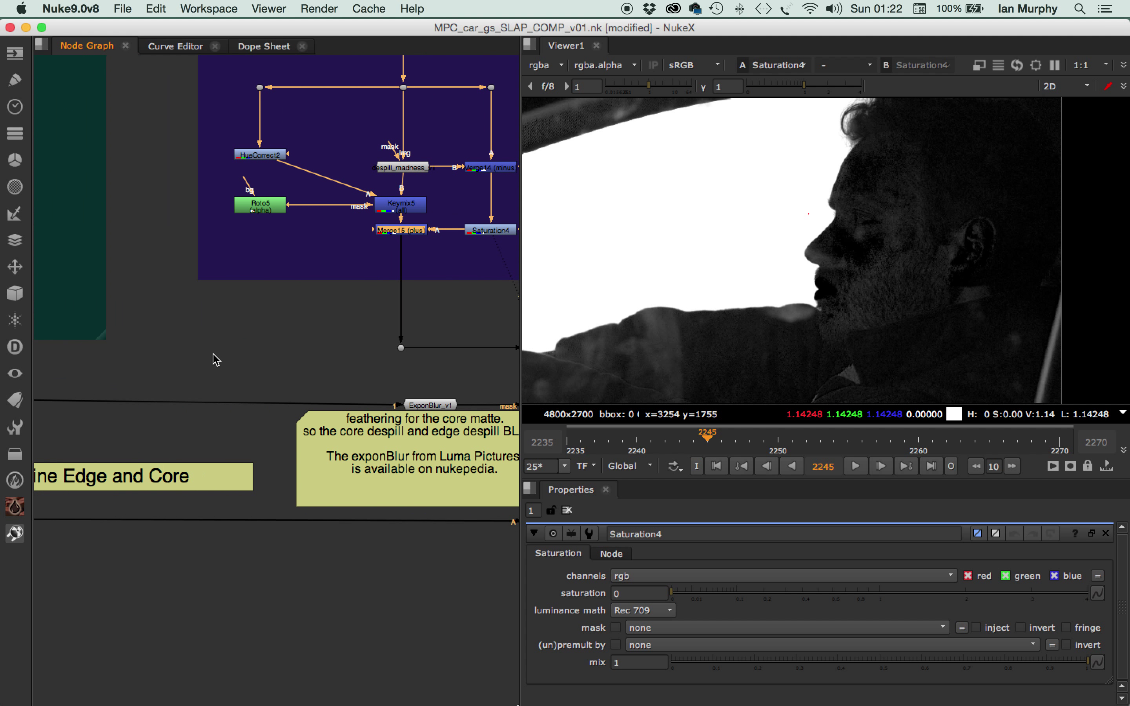
middle_drag(391, 396, 18, 404)
middle_drag(492, 398, 340, 397)
middle_drag(329, 125, 96, 318)
middle_drag(298, 310, 81, 308)
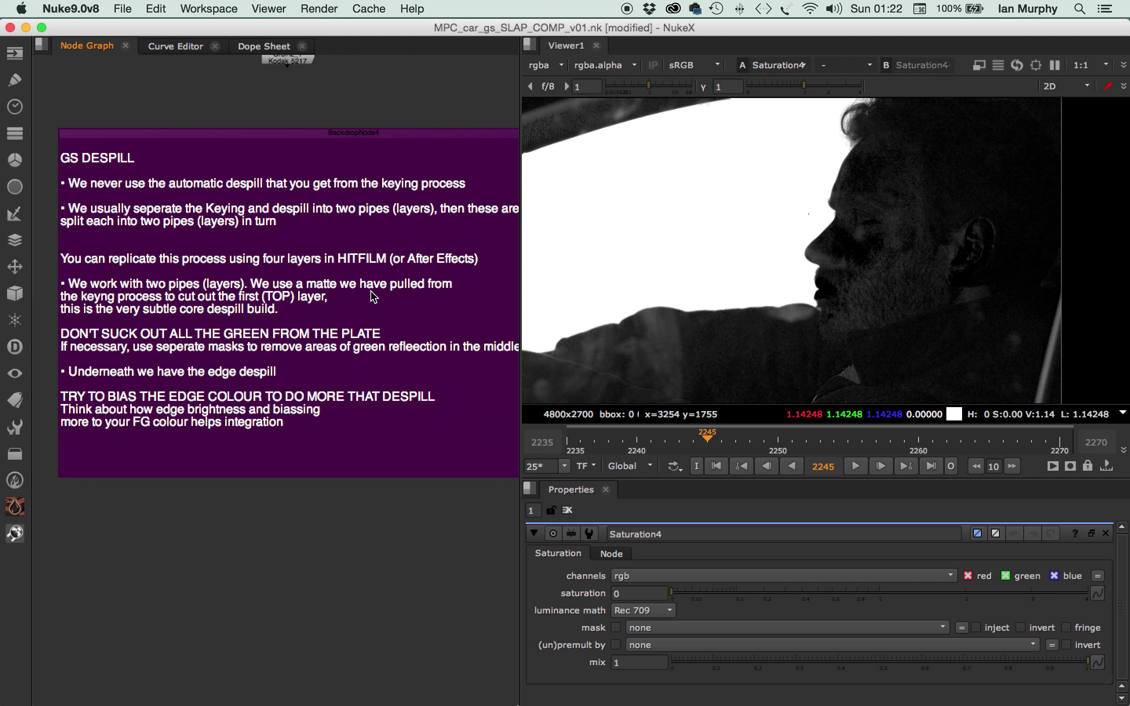
drag(520, 299, 613, 307)
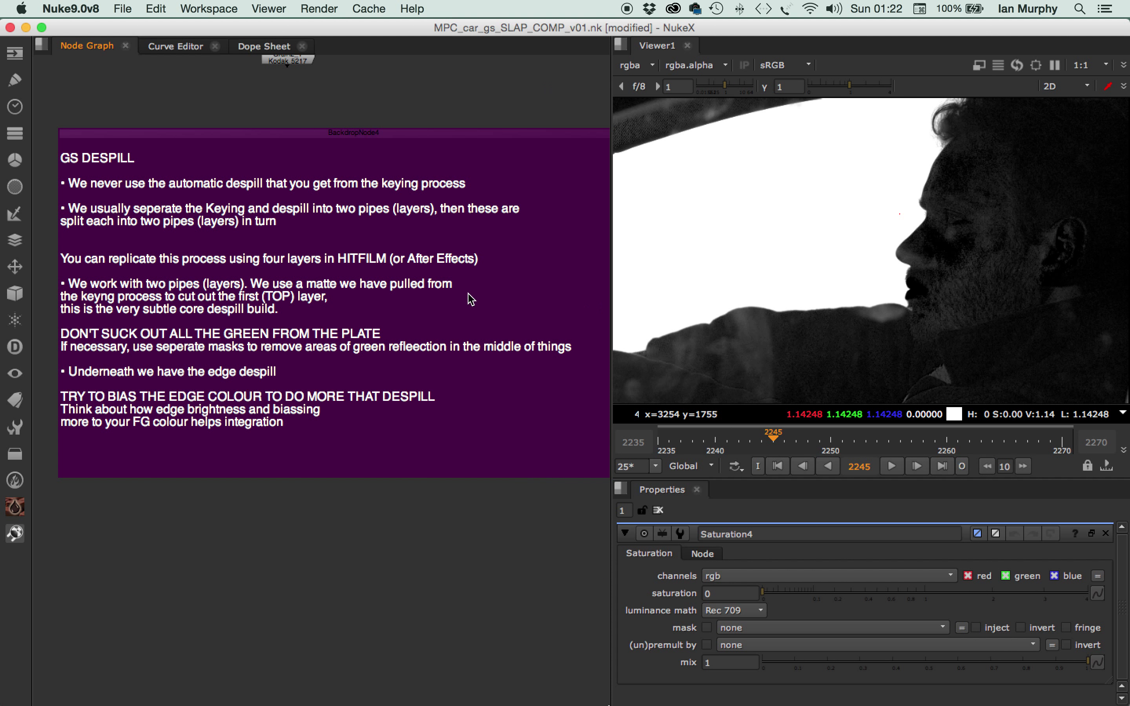